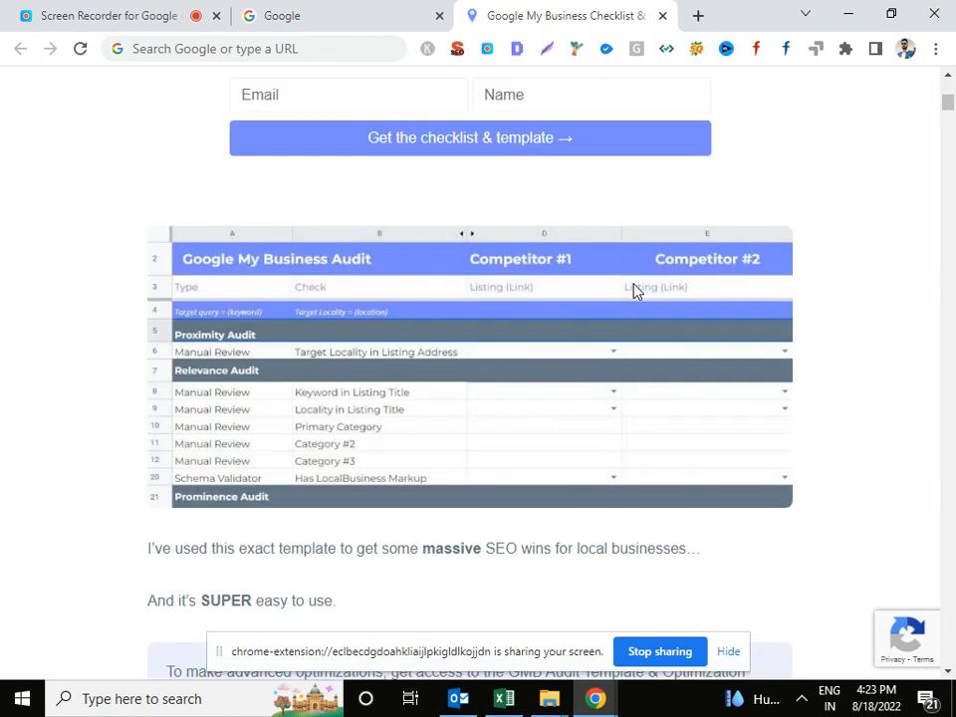
{"action": "scroll", "coordinate": [637, 290], "scroll_direction": "down", "scroll_amount": 4}
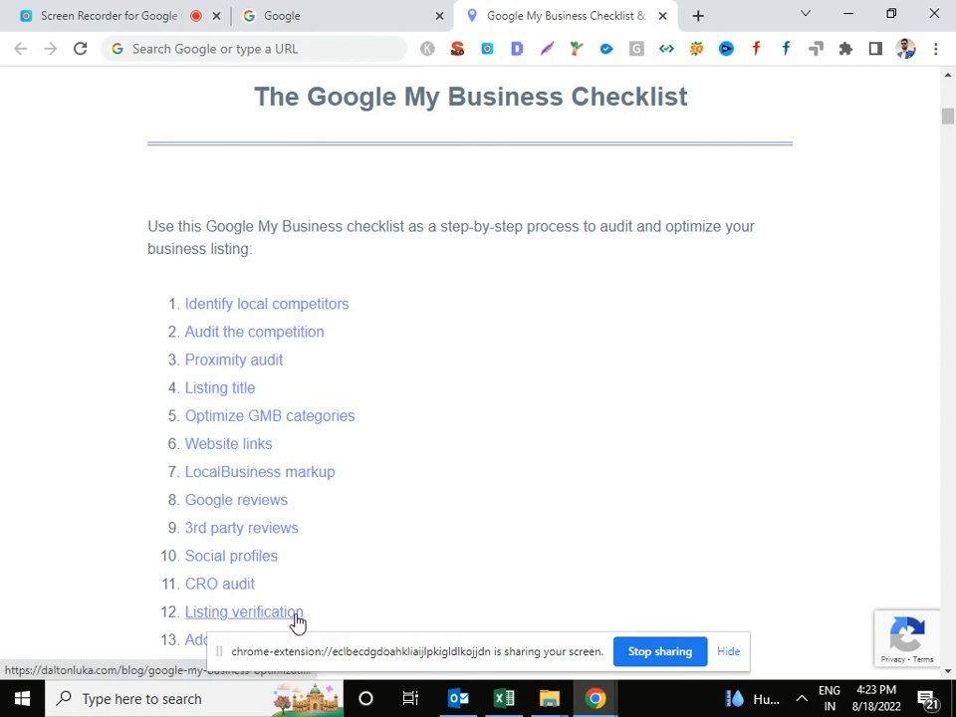
Scroll the blog article down to 'The Google My Business Checklist' and its 13-item list.
{"action": "scroll", "coordinate": [408, 453], "scroll_direction": "down", "scroll_amount": 3}
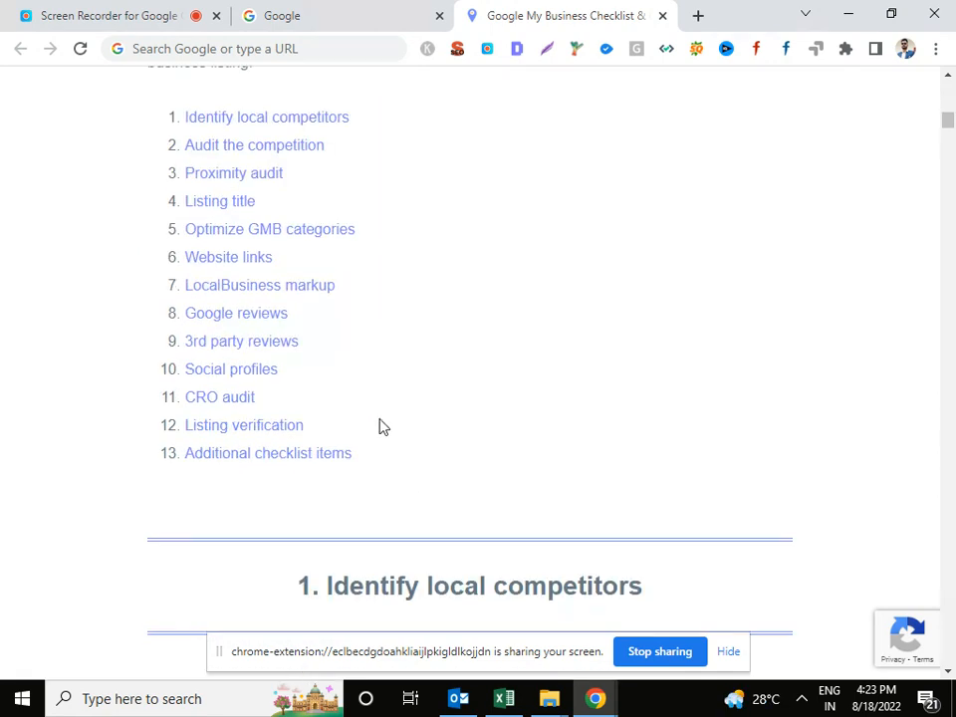
Hide the screen-sharing bar and read into step 1, Identify local competitors.
{"action": "left_click", "coordinate": [731, 653]}
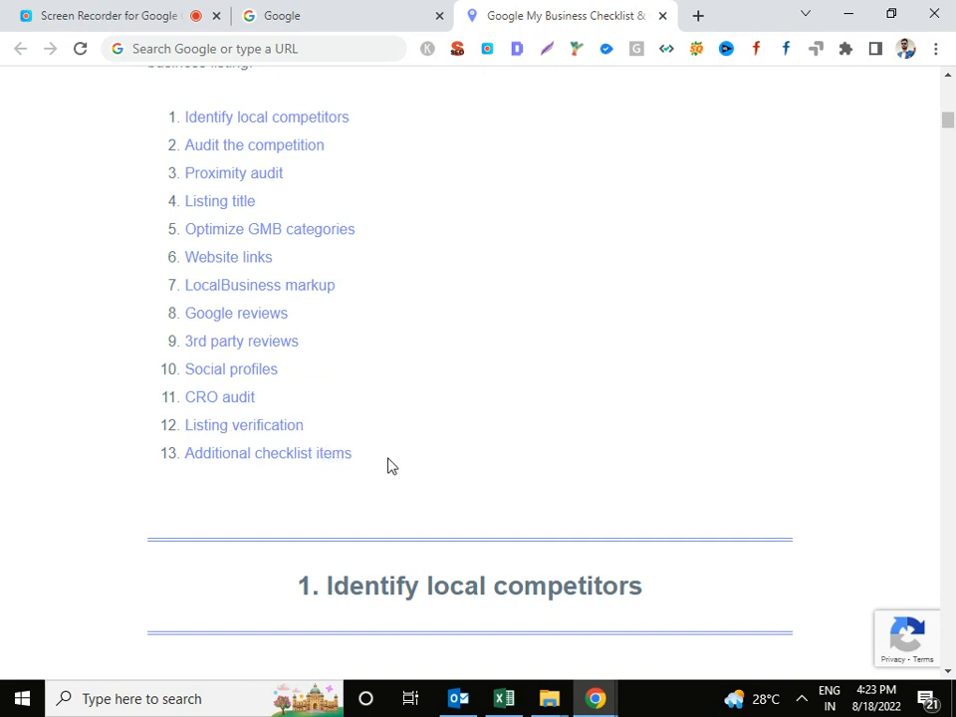
{"action": "scroll", "coordinate": [453, 404], "scroll_direction": "down", "scroll_amount": 1}
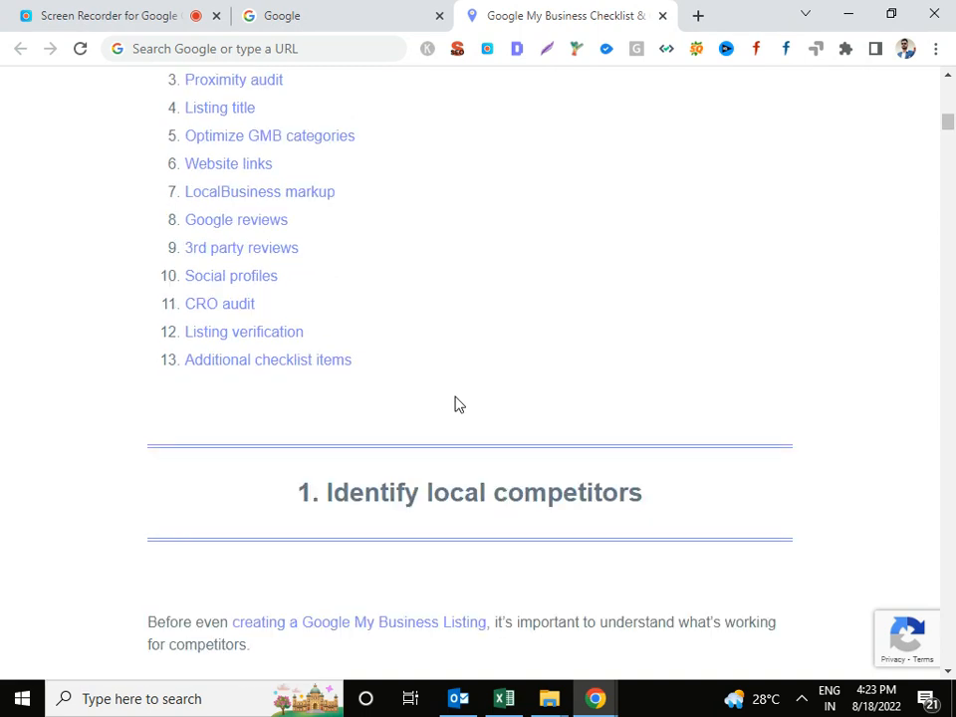
{"action": "scroll", "coordinate": [448, 411], "scroll_direction": "down", "scroll_amount": 1}
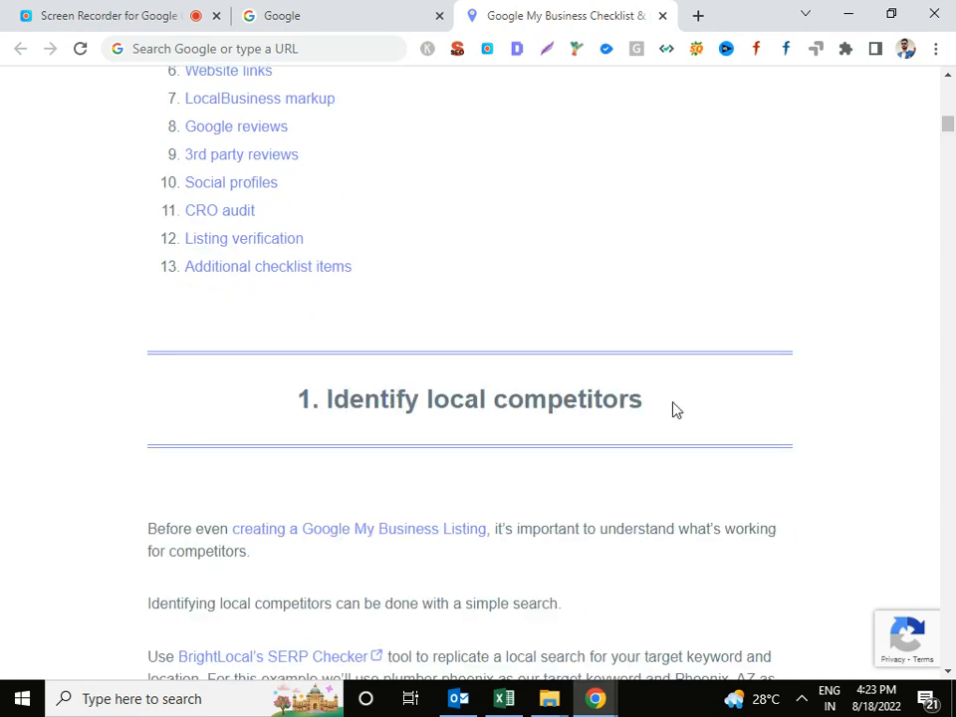
{"action": "scroll", "coordinate": [533, 413], "scroll_direction": "down", "scroll_amount": 1}
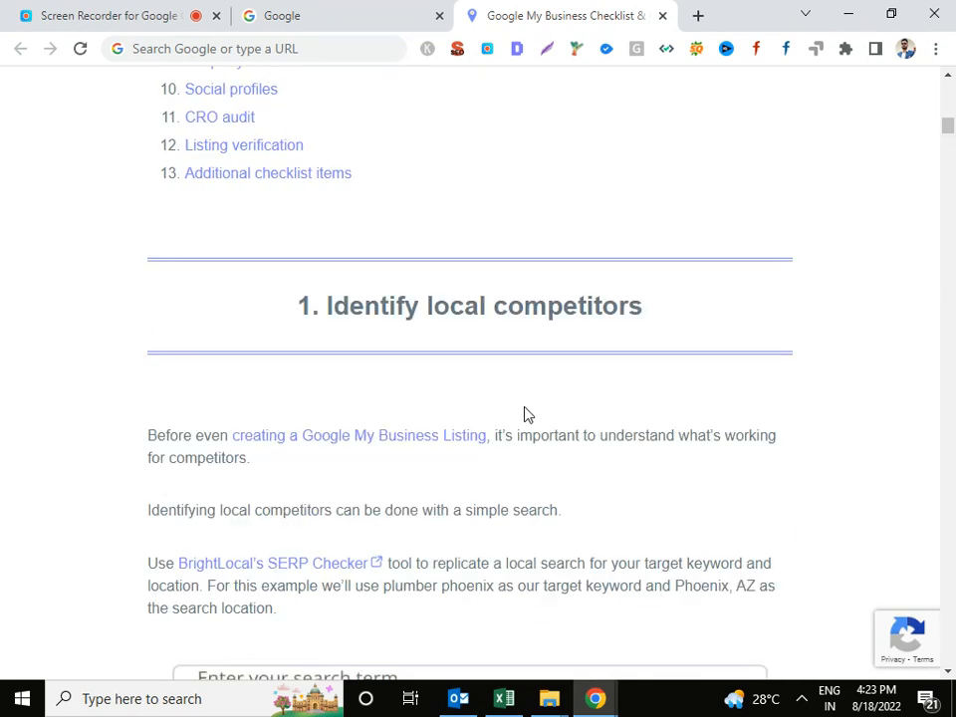
{"action": "scroll", "coordinate": [209, 401], "scroll_direction": "down", "scroll_amount": 1}
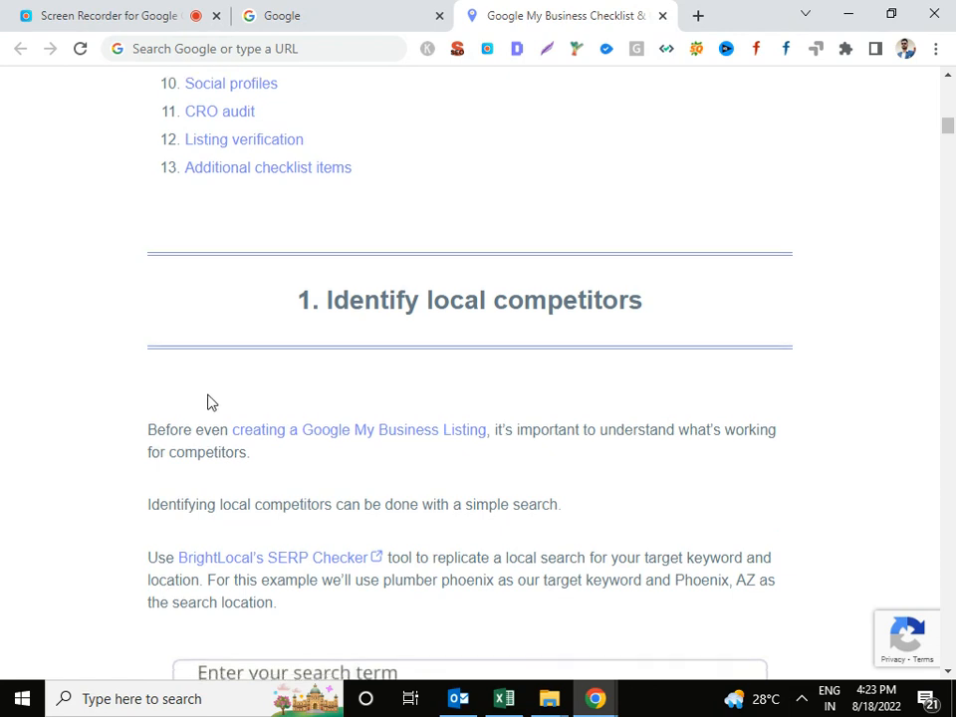
{"action": "scroll", "coordinate": [189, 478], "scroll_direction": "down", "scroll_amount": 1}
{"action": "scroll", "coordinate": [364, 565], "scroll_direction": "down", "scroll_amount": 2}
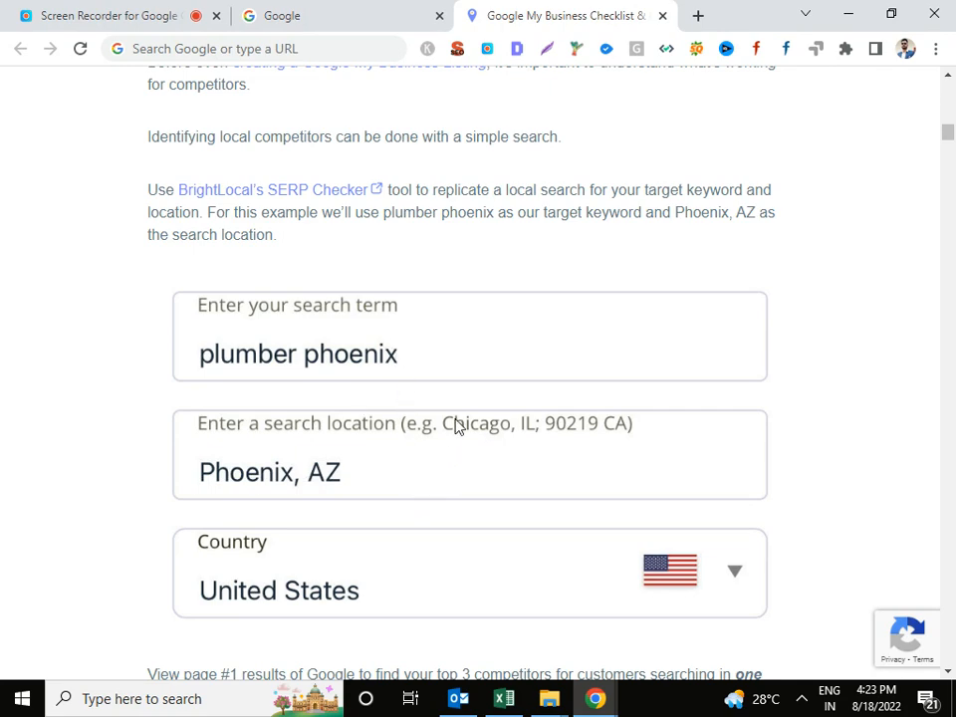
Continue down the article to the '2. Audit the competition' heading.
{"action": "scroll", "coordinate": [454, 427], "scroll_direction": "down", "scroll_amount": 4}
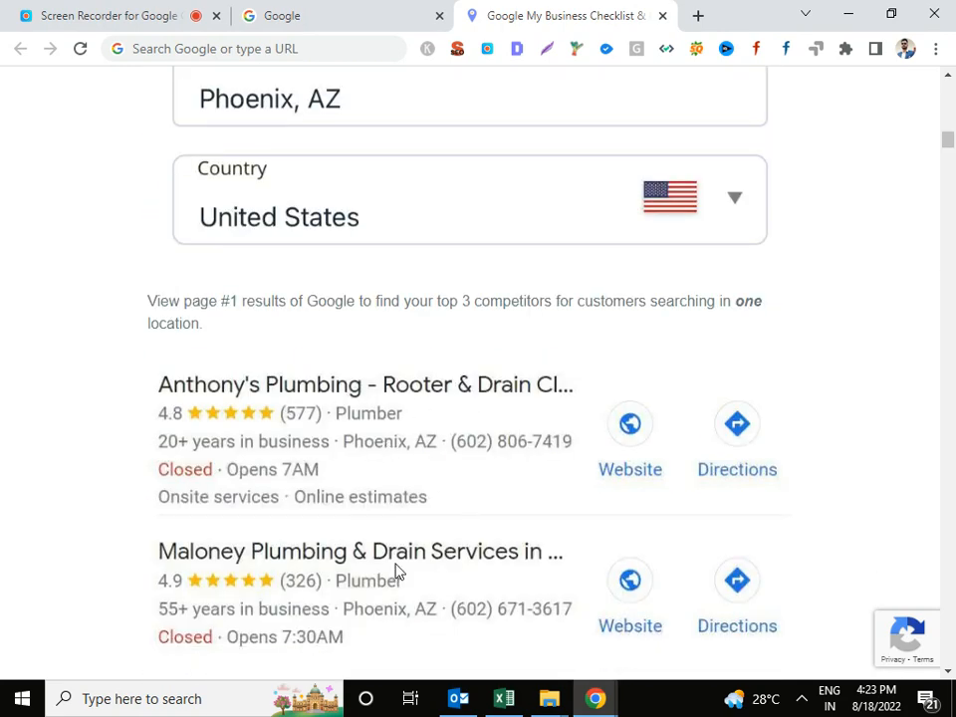
{"action": "scroll", "coordinate": [547, 597], "scroll_direction": "down", "scroll_amount": 2}
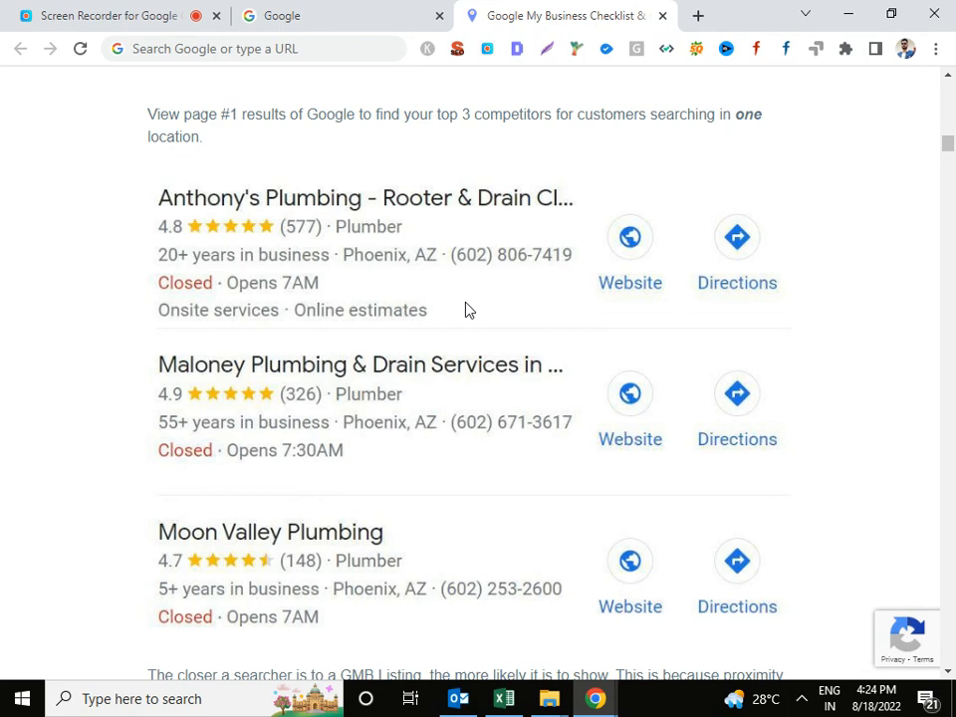
{"action": "scroll", "coordinate": [505, 299], "scroll_direction": "down", "scroll_amount": 7}
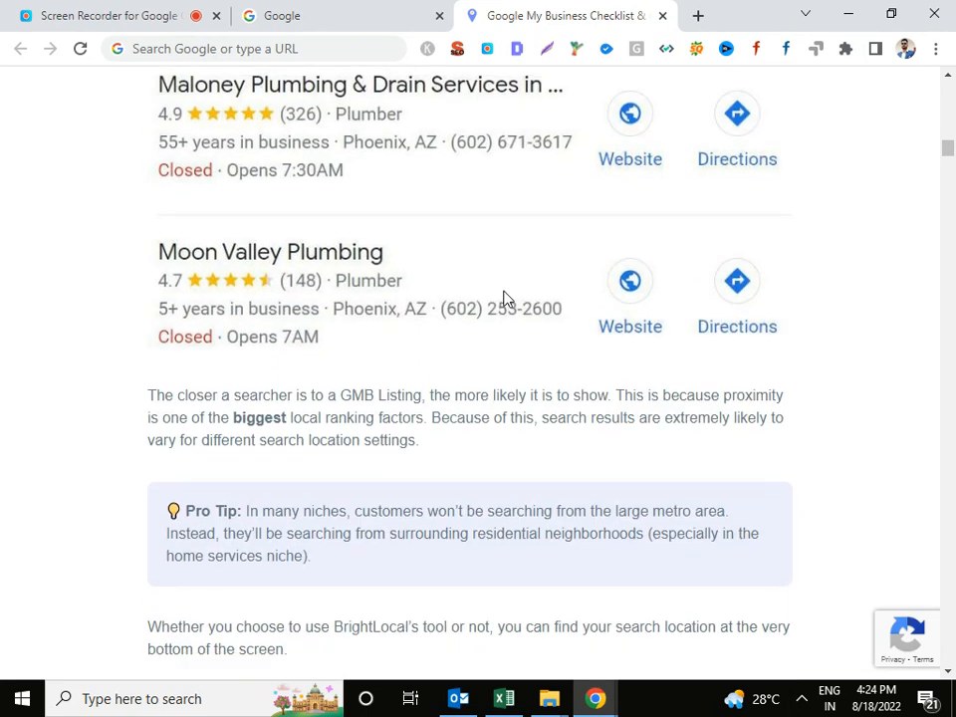
{"action": "scroll", "coordinate": [505, 301], "scroll_direction": "down", "scroll_amount": 1}
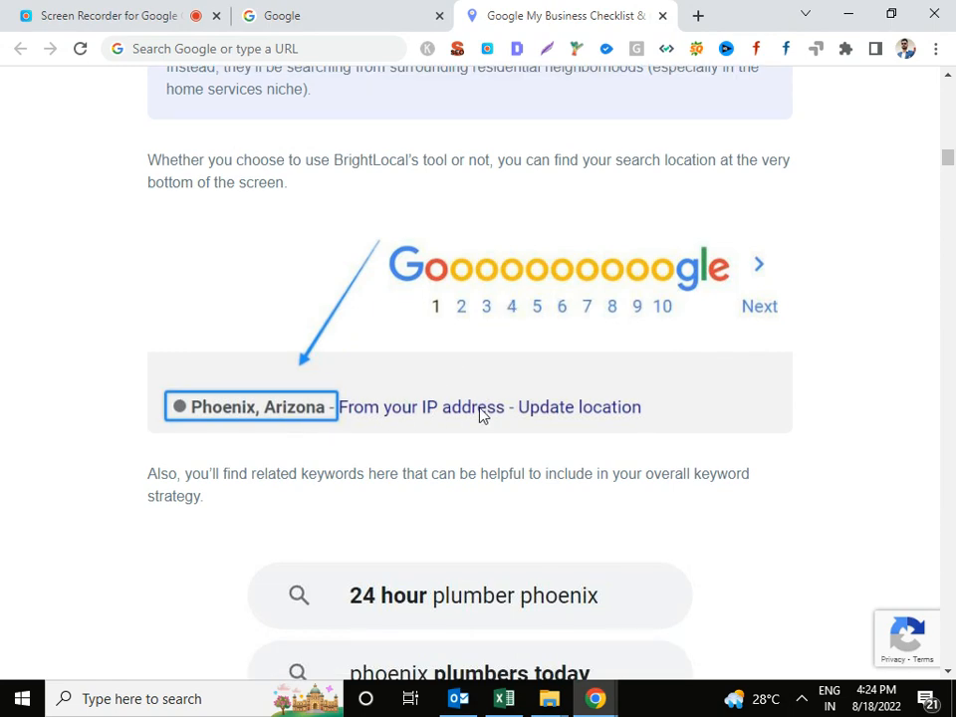
{"action": "scroll", "coordinate": [672, 424], "scroll_direction": "down", "scroll_amount": 5}
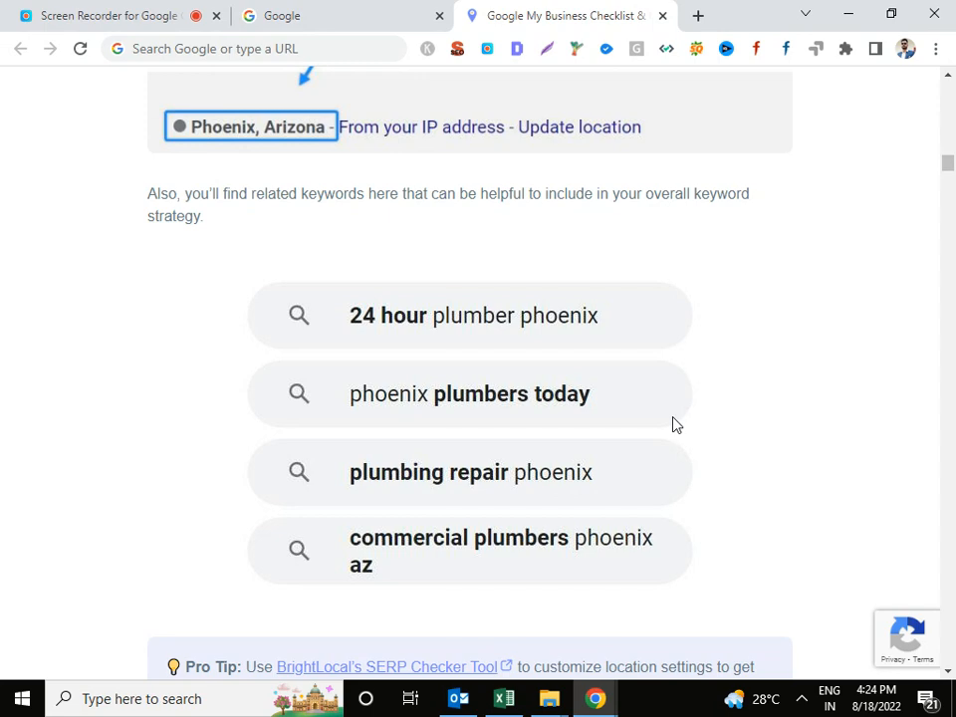
{"action": "scroll", "coordinate": [673, 424], "scroll_direction": "down", "scroll_amount": 6}
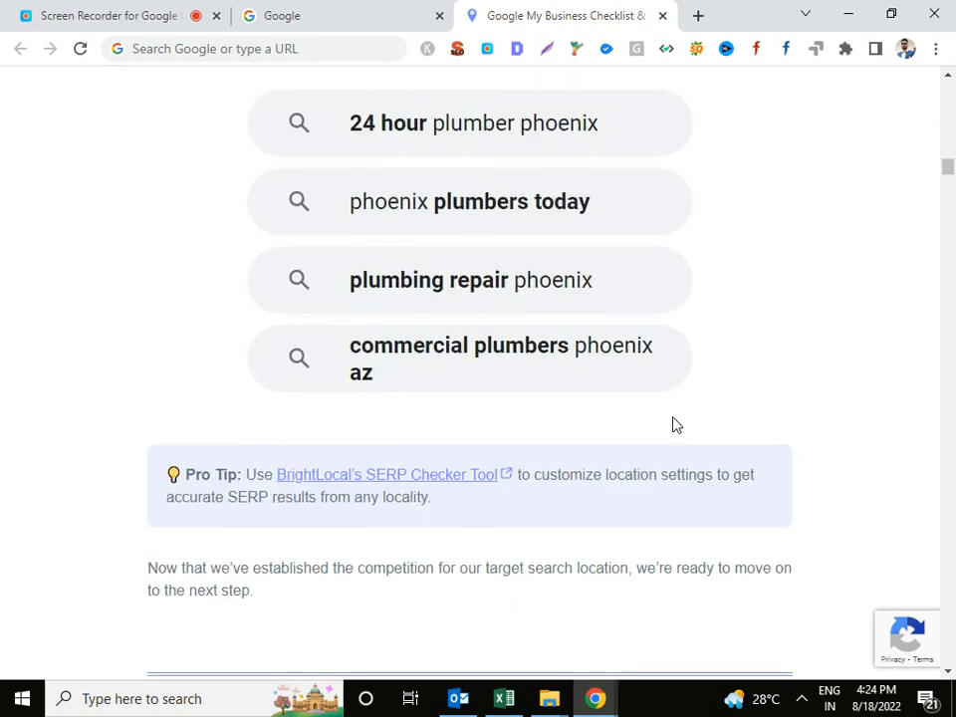
{"action": "scroll", "coordinate": [673, 424], "scroll_direction": "down", "scroll_amount": 3}
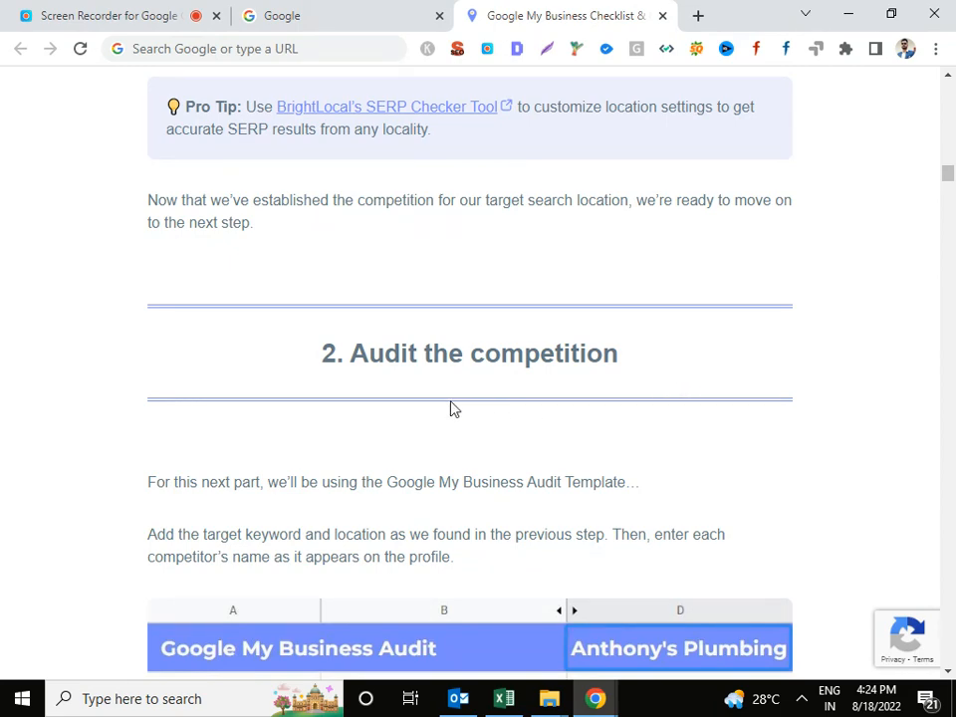
Read past '3. Proximity audit' and its competitor address example to the '4. Listing title' heading.
{"action": "scroll", "coordinate": [453, 408], "scroll_direction": "down", "scroll_amount": 6}
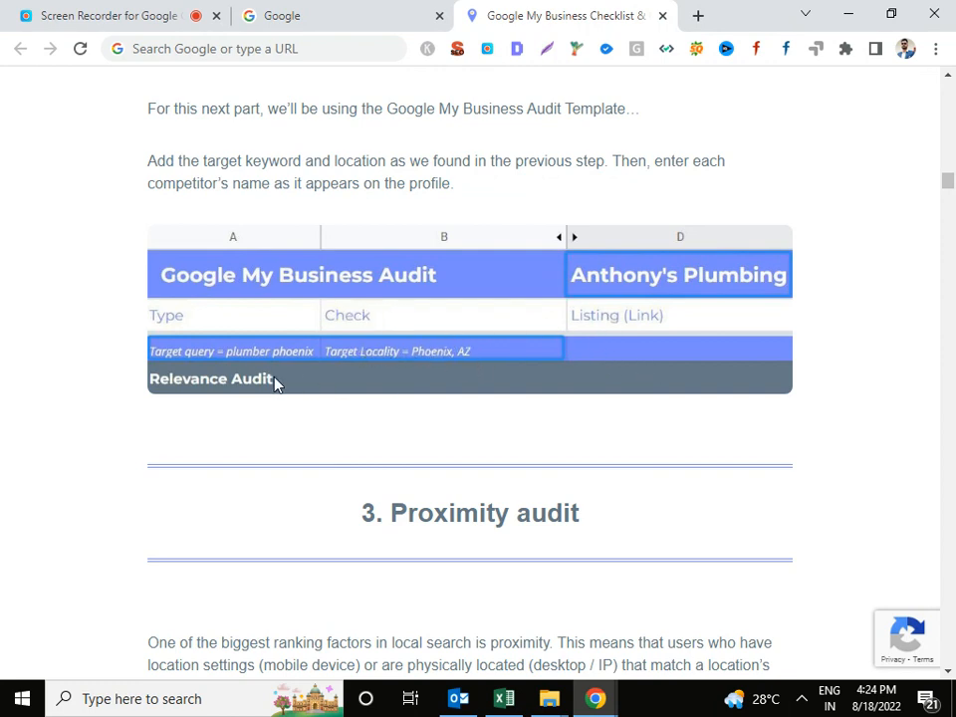
{"action": "scroll", "coordinate": [299, 369], "scroll_direction": "down", "scroll_amount": 3}
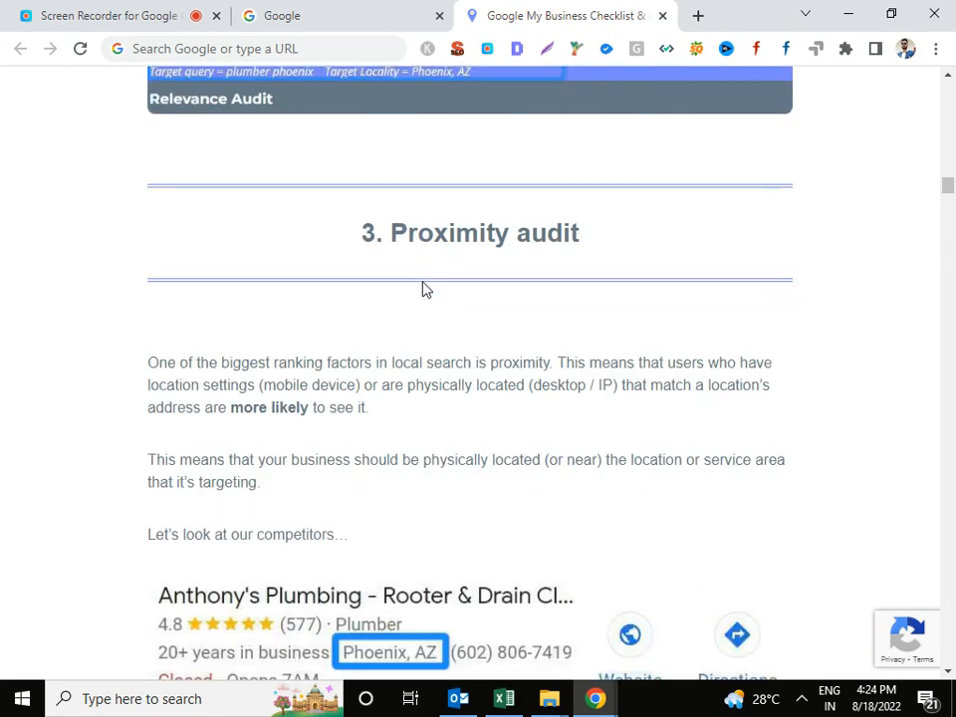
{"action": "scroll", "coordinate": [422, 289], "scroll_direction": "down", "scroll_amount": 1}
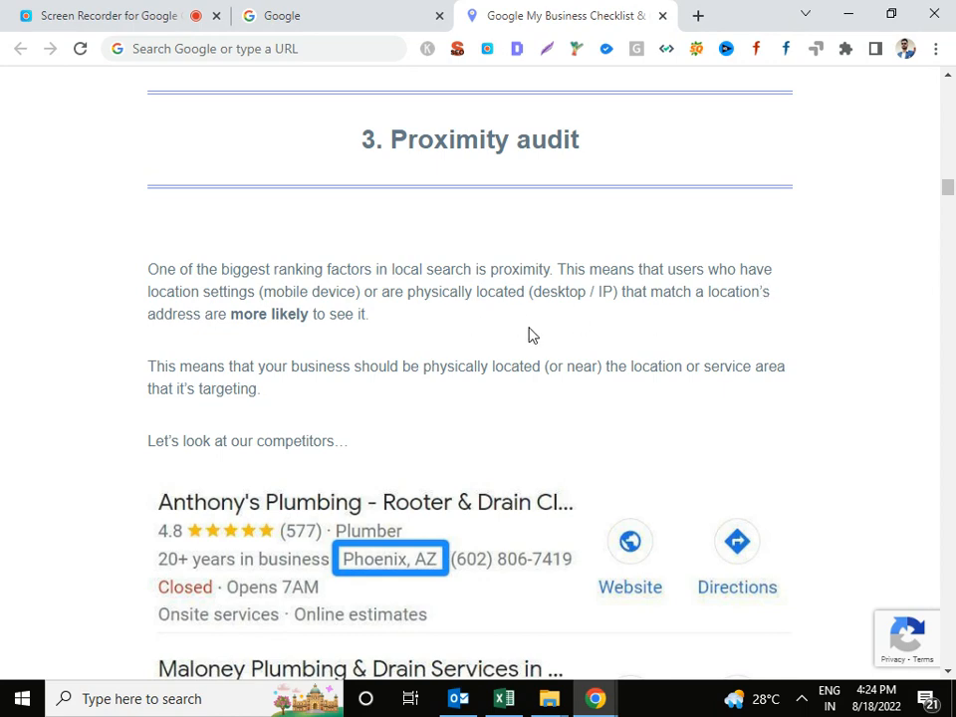
{"action": "scroll", "coordinate": [546, 338], "scroll_direction": "down", "scroll_amount": 9}
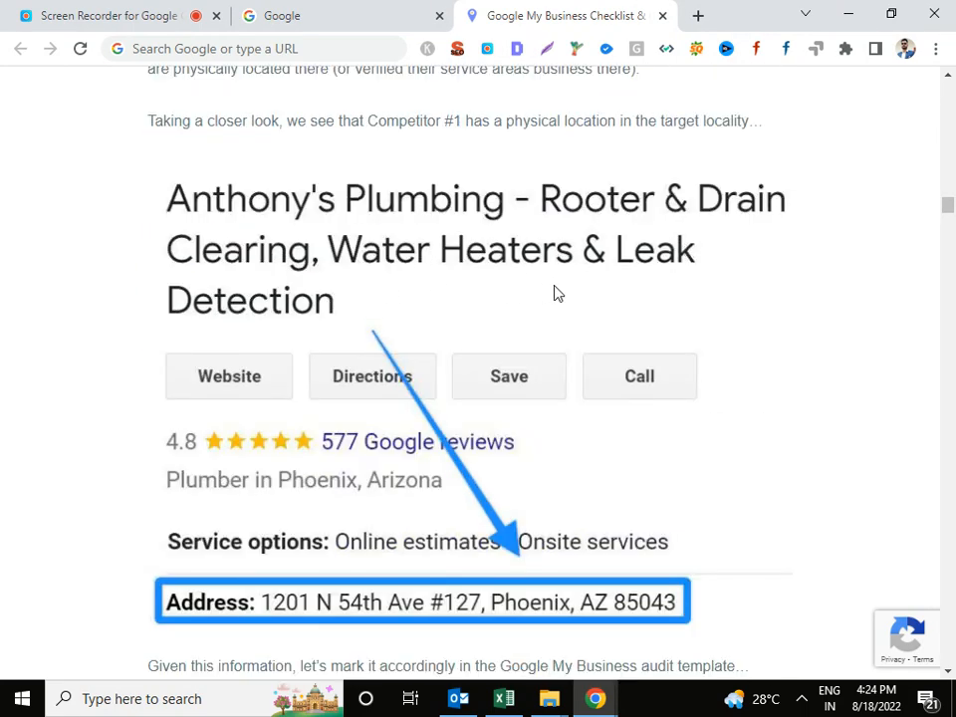
{"action": "scroll", "coordinate": [599, 298], "scroll_direction": "down", "scroll_amount": 2}
{"action": "scroll", "coordinate": [597, 305], "scroll_direction": "down", "scroll_amount": 8}
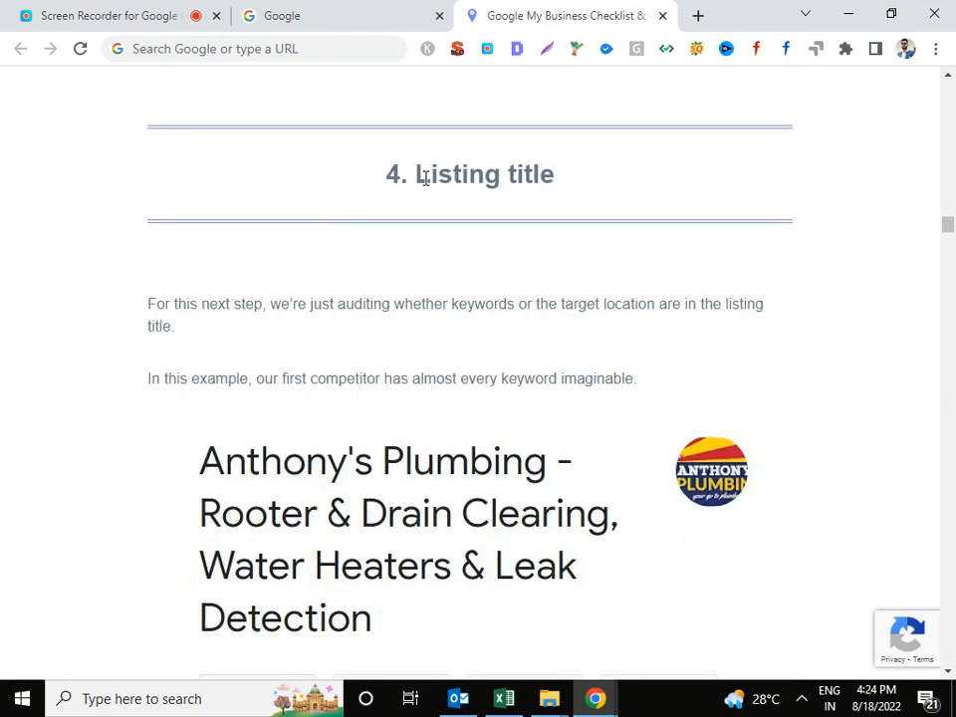
{"action": "left_click_drag", "start_coordinate": [435, 177], "coordinate": [577, 203]}
Clear the heading selection and read the Listing title section, highlighting passages of its text.
{"action": "left_click", "coordinate": [383, 352]}
{"action": "scroll", "coordinate": [298, 328], "scroll_direction": "down", "scroll_amount": 2}
{"action": "left_click_drag", "start_coordinate": [190, 273], "coordinate": [373, 351]}
{"action": "left_click_drag", "start_coordinate": [468, 414], "coordinate": [659, 330]}
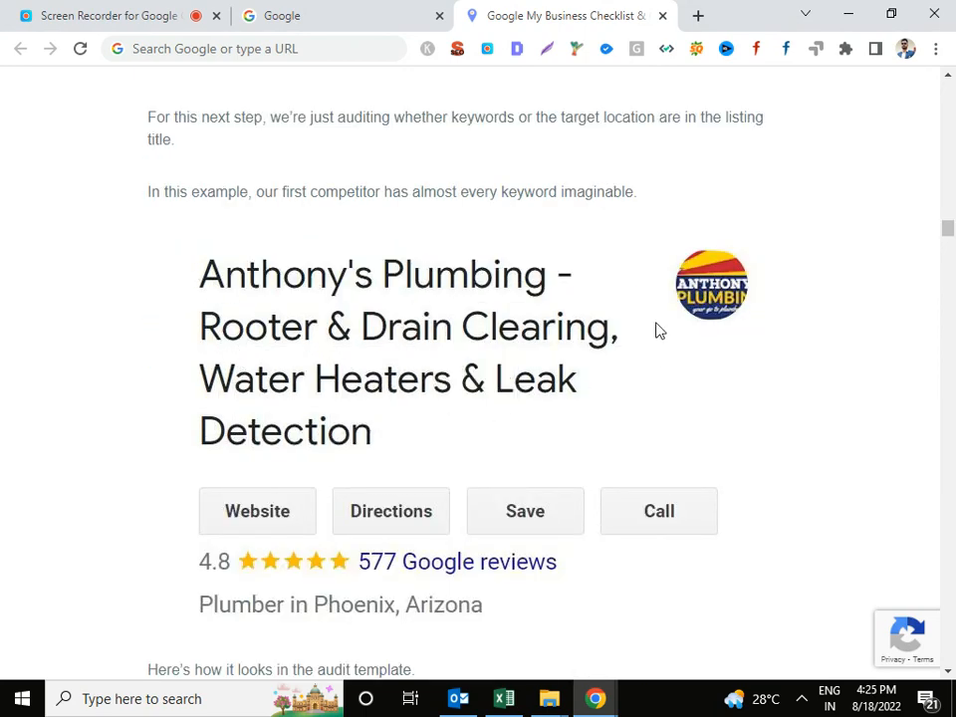
{"action": "scroll", "coordinate": [637, 338], "scroll_direction": "down", "scroll_amount": 10}
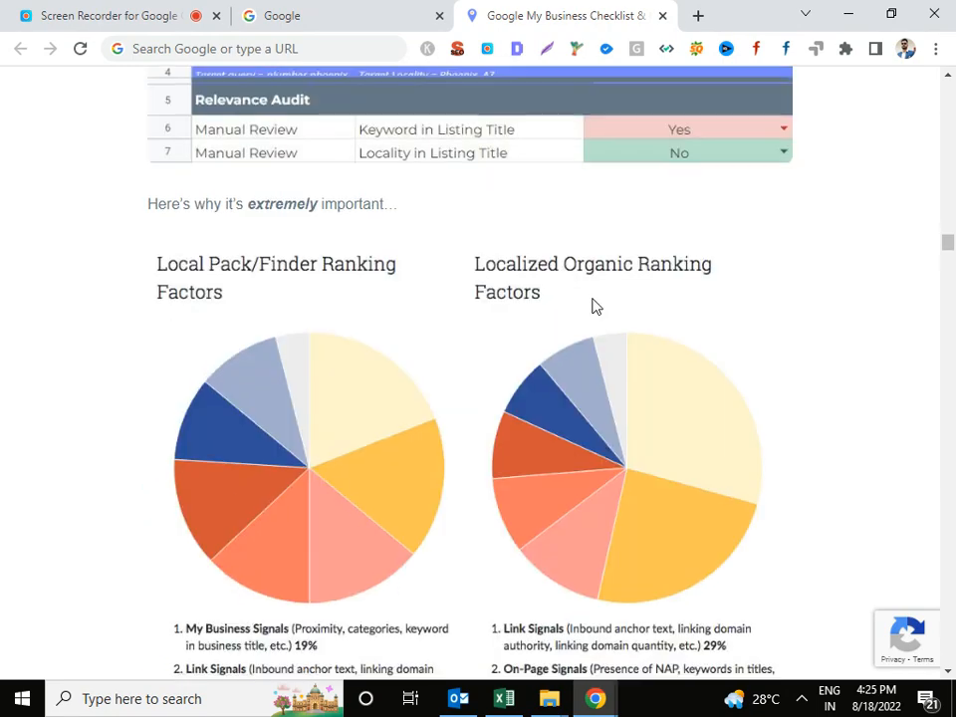
{"action": "scroll", "coordinate": [591, 305], "scroll_direction": "down", "scroll_amount": 9}
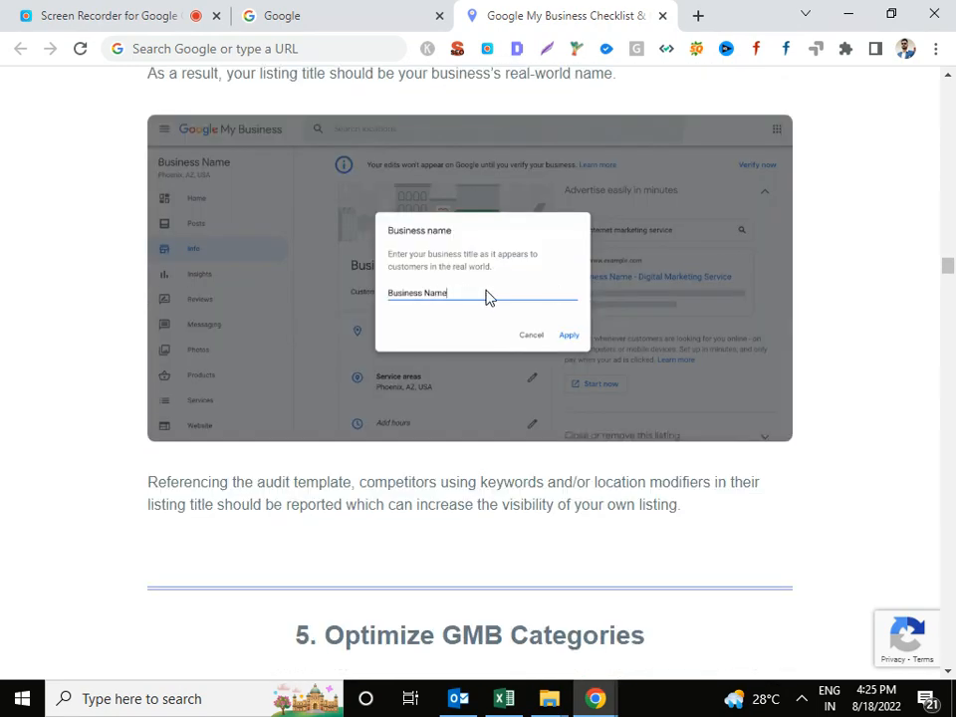
Read through section 5, Optimize GMB Categories, down to the '6. Website links' heading.
{"action": "scroll", "coordinate": [486, 297], "scroll_direction": "down", "scroll_amount": 4}
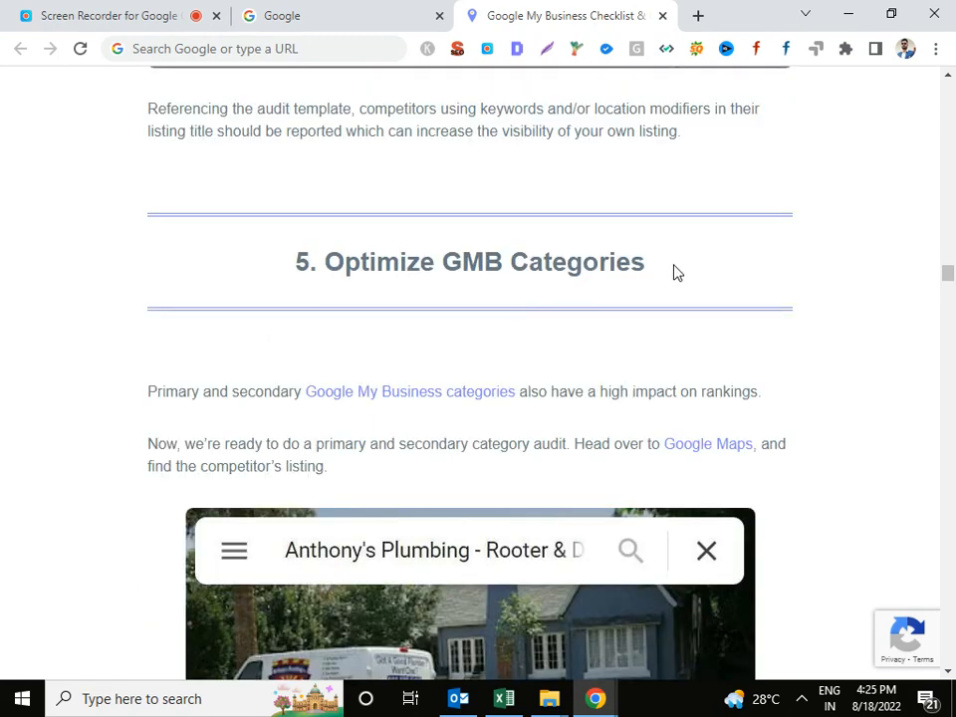
{"action": "scroll", "coordinate": [674, 271], "scroll_direction": "down", "scroll_amount": 2}
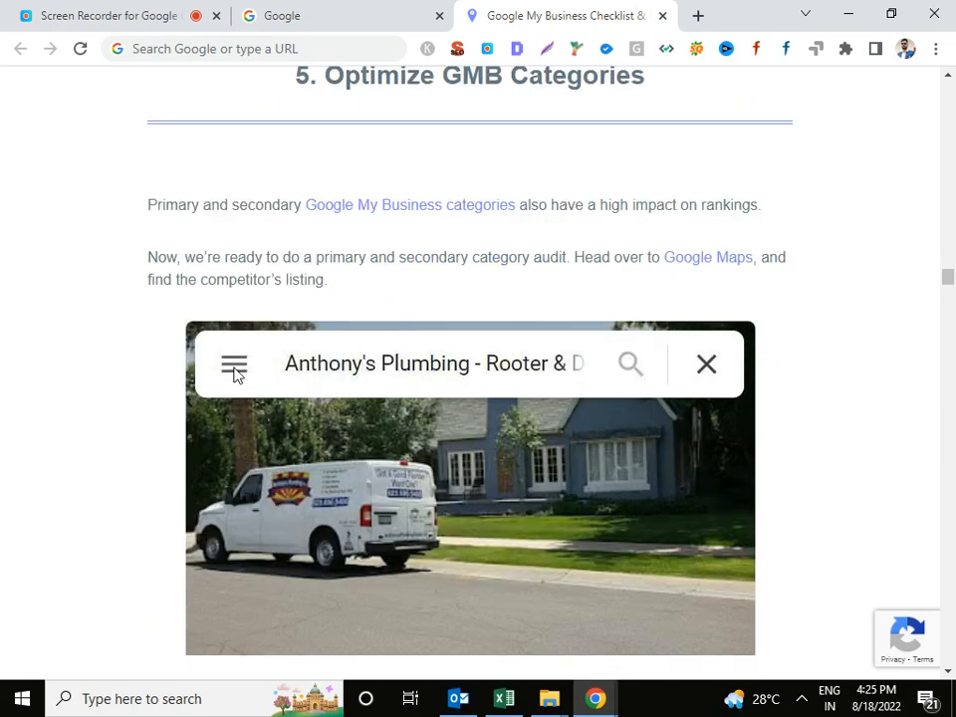
{"action": "scroll", "coordinate": [527, 463], "scroll_direction": "down", "scroll_amount": 3}
{"action": "scroll", "coordinate": [538, 510], "scroll_direction": "down", "scroll_amount": 2}
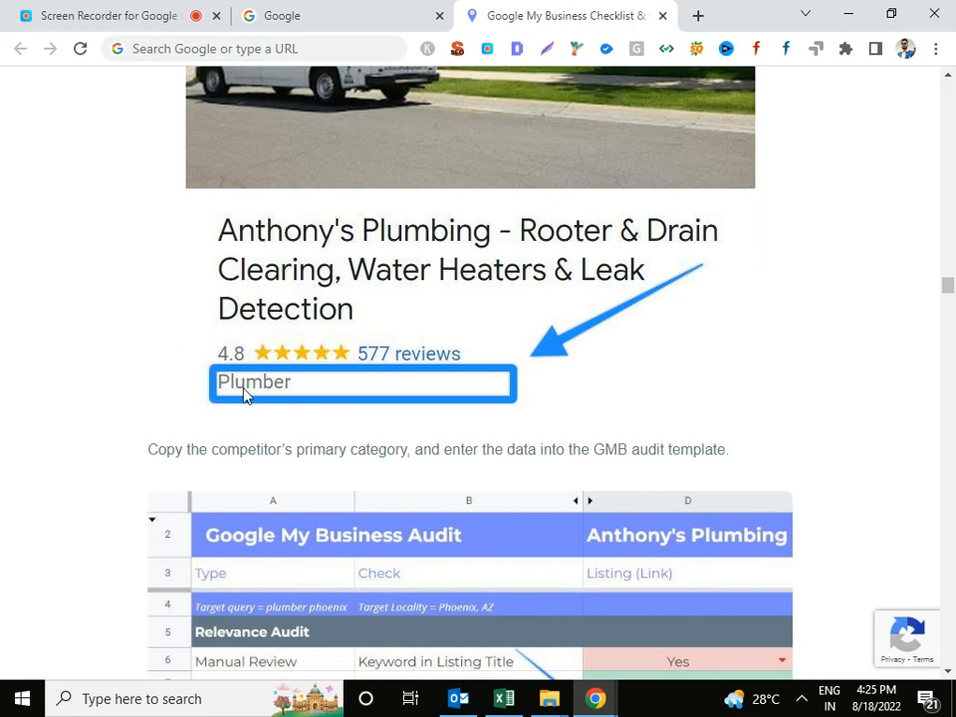
{"action": "scroll", "coordinate": [439, 389], "scroll_direction": "down", "scroll_amount": 3}
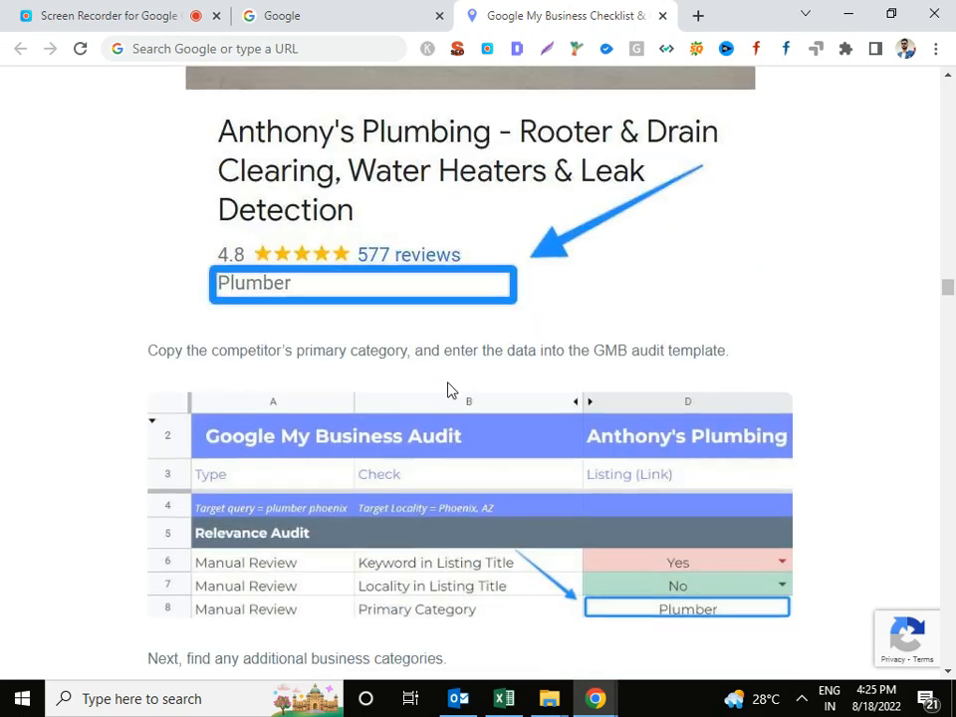
{"action": "scroll", "coordinate": [450, 388], "scroll_direction": "down", "scroll_amount": 2}
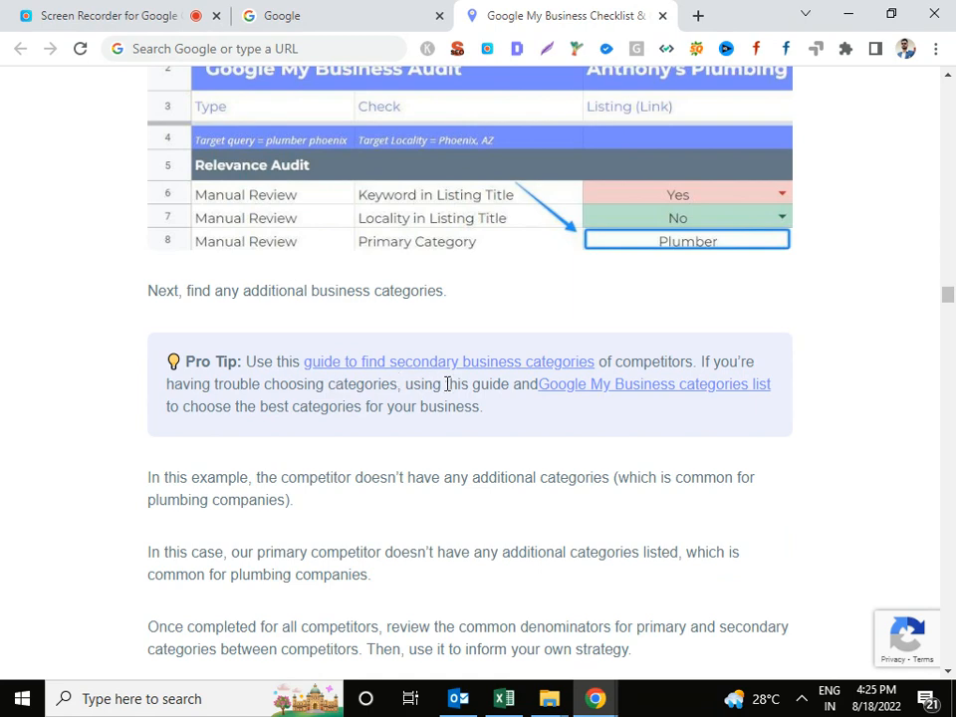
{"action": "scroll", "coordinate": [465, 433], "scroll_direction": "down", "scroll_amount": 3}
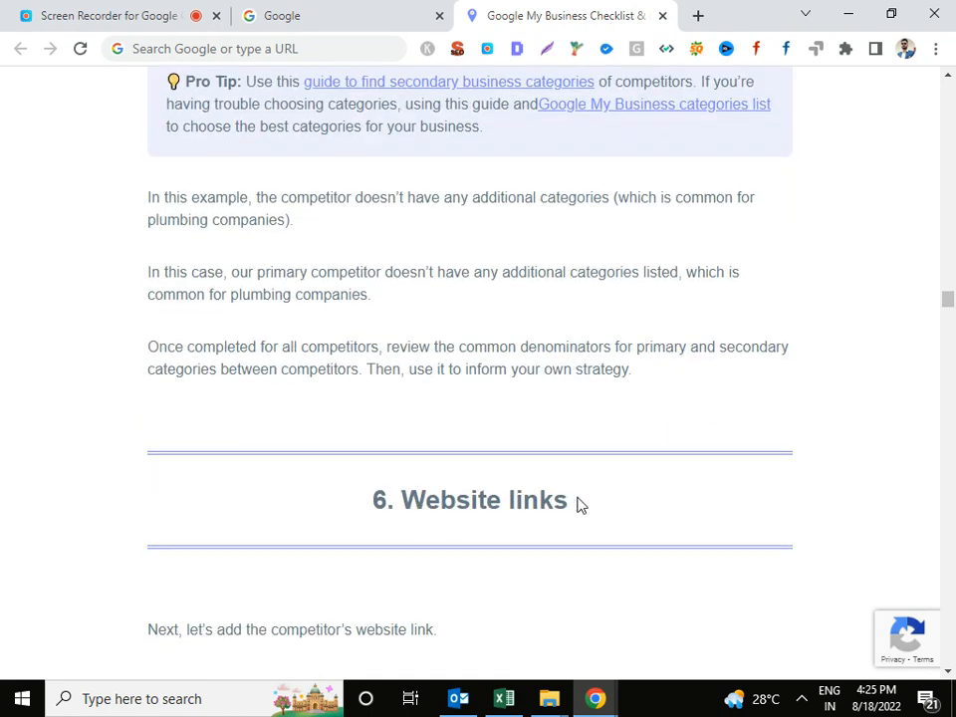
Read from section 7 through schema, reviews, third-party reviews and social profiles to section 11, CRO audit.
{"action": "scroll", "coordinate": [537, 487], "scroll_direction": "down", "scroll_amount": 2}
{"action": "scroll", "coordinate": [517, 463], "scroll_direction": "down", "scroll_amount": 3}
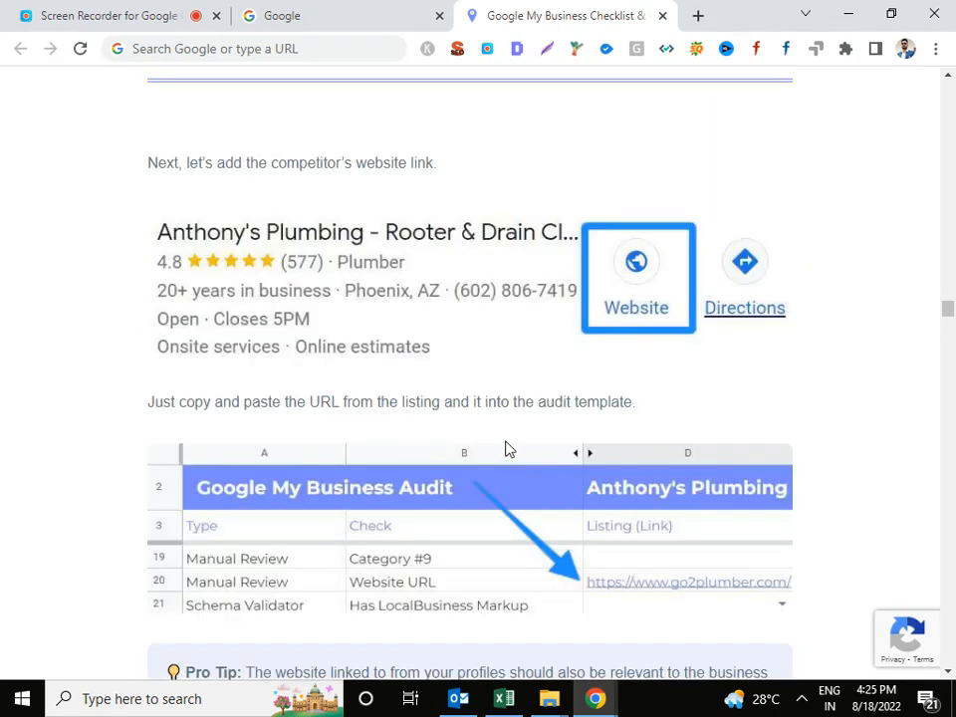
{"action": "scroll", "coordinate": [475, 450], "scroll_direction": "down", "scroll_amount": 2}
{"action": "scroll", "coordinate": [499, 435], "scroll_direction": "down", "scroll_amount": 4}
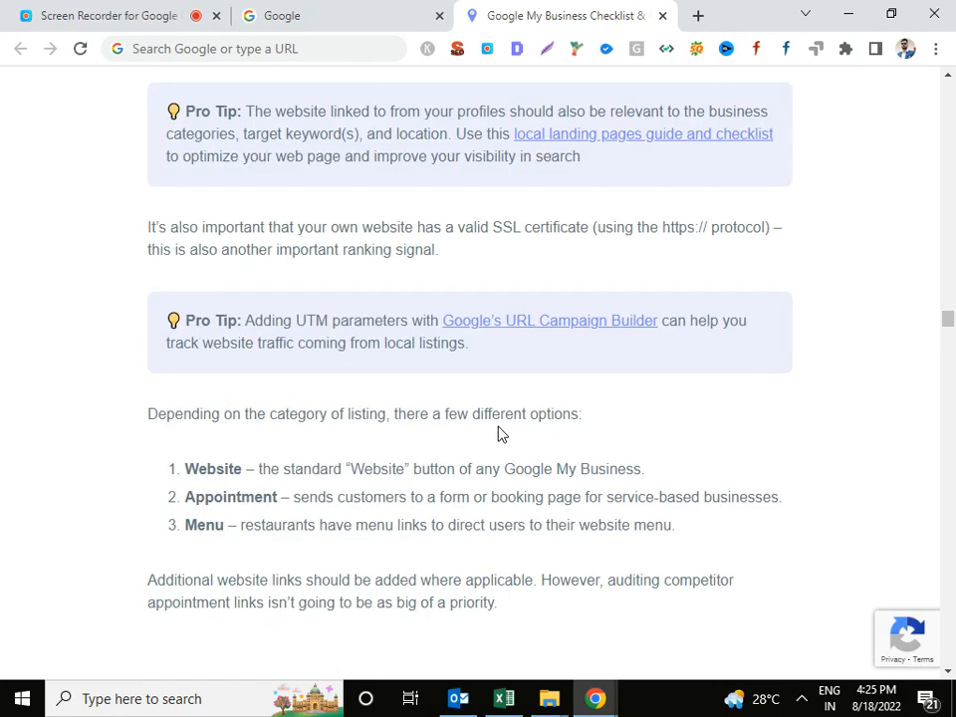
{"action": "scroll", "coordinate": [487, 431], "scroll_direction": "down", "scroll_amount": 4}
{"action": "scroll", "coordinate": [474, 427], "scroll_direction": "down", "scroll_amount": 5}
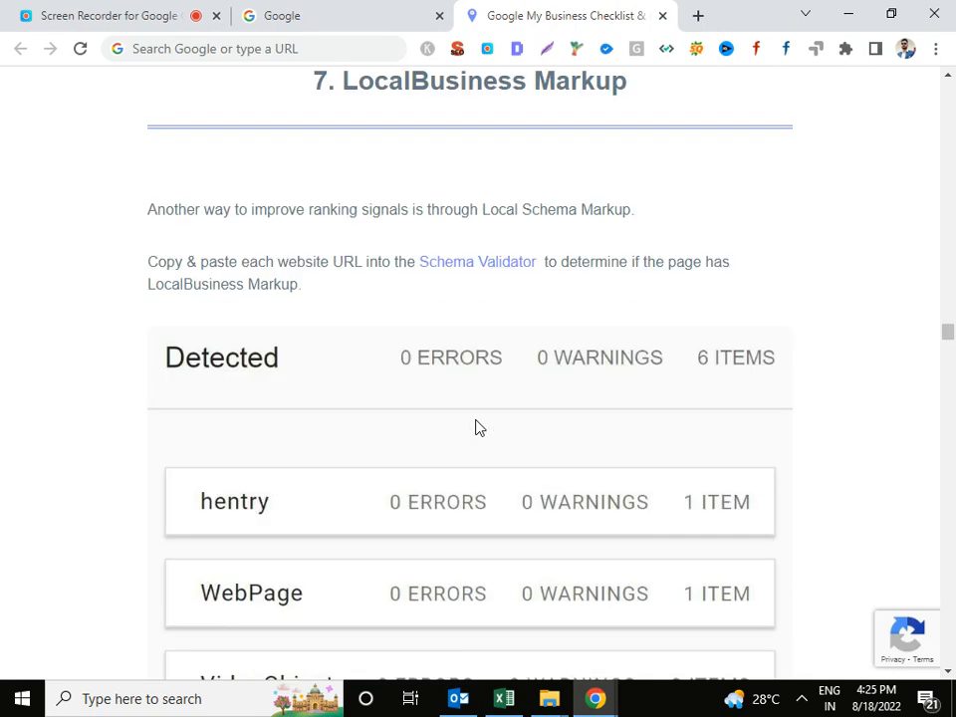
{"action": "scroll", "coordinate": [475, 427], "scroll_direction": "down", "scroll_amount": 4}
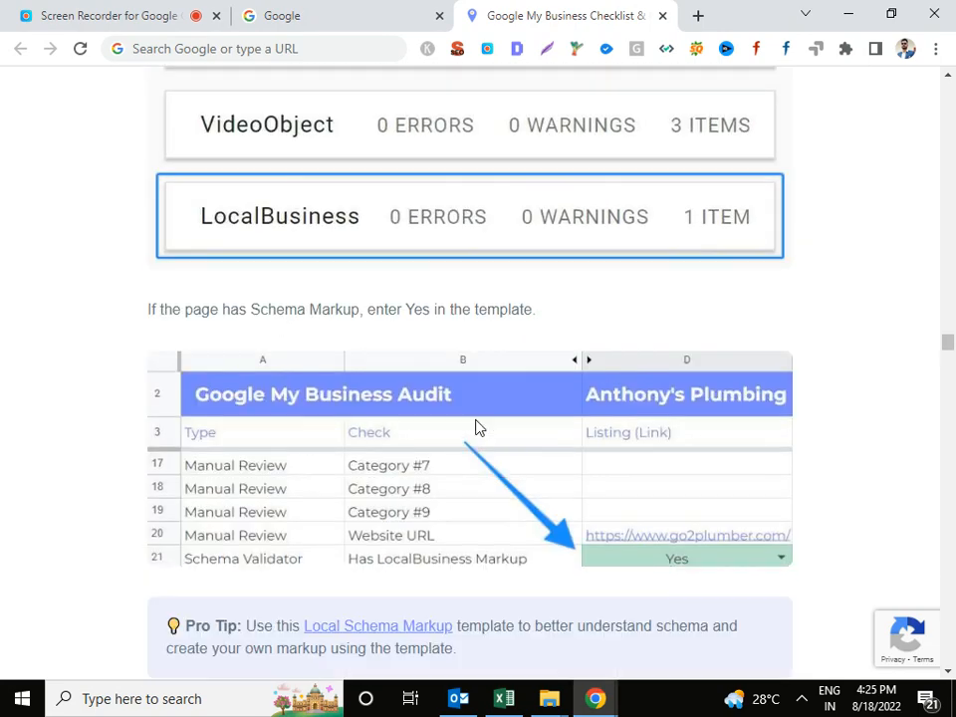
{"action": "scroll", "coordinate": [474, 427], "scroll_direction": "down", "scroll_amount": 3}
{"action": "scroll", "coordinate": [475, 427], "scroll_direction": "down", "scroll_amount": 4}
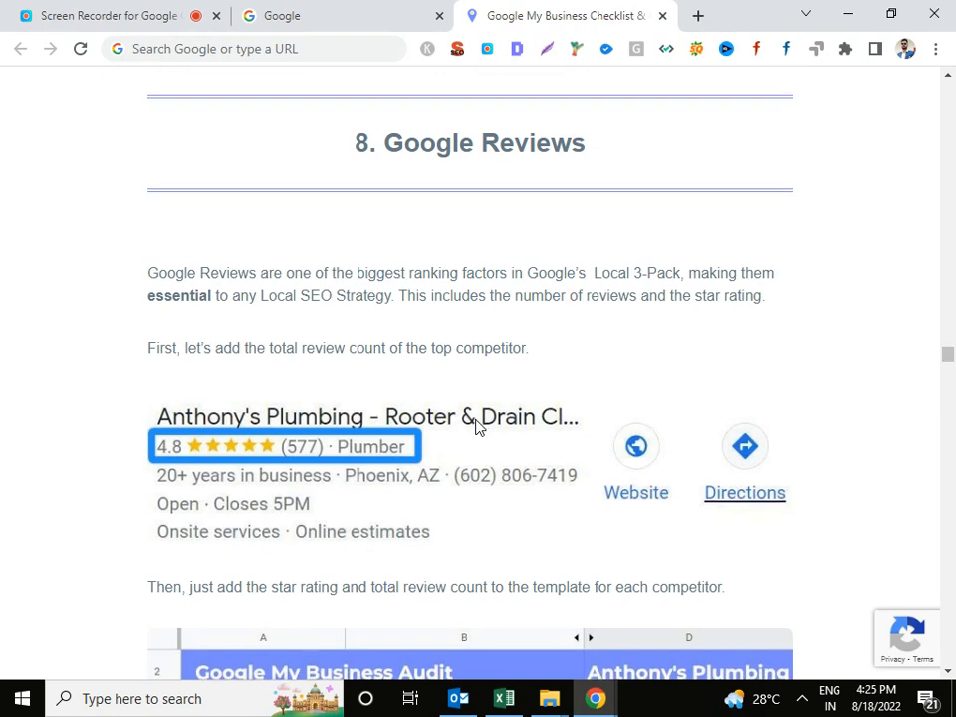
{"action": "scroll", "coordinate": [475, 427], "scroll_direction": "down", "scroll_amount": 3}
{"action": "scroll", "coordinate": [475, 427], "scroll_direction": "down", "scroll_amount": 3}
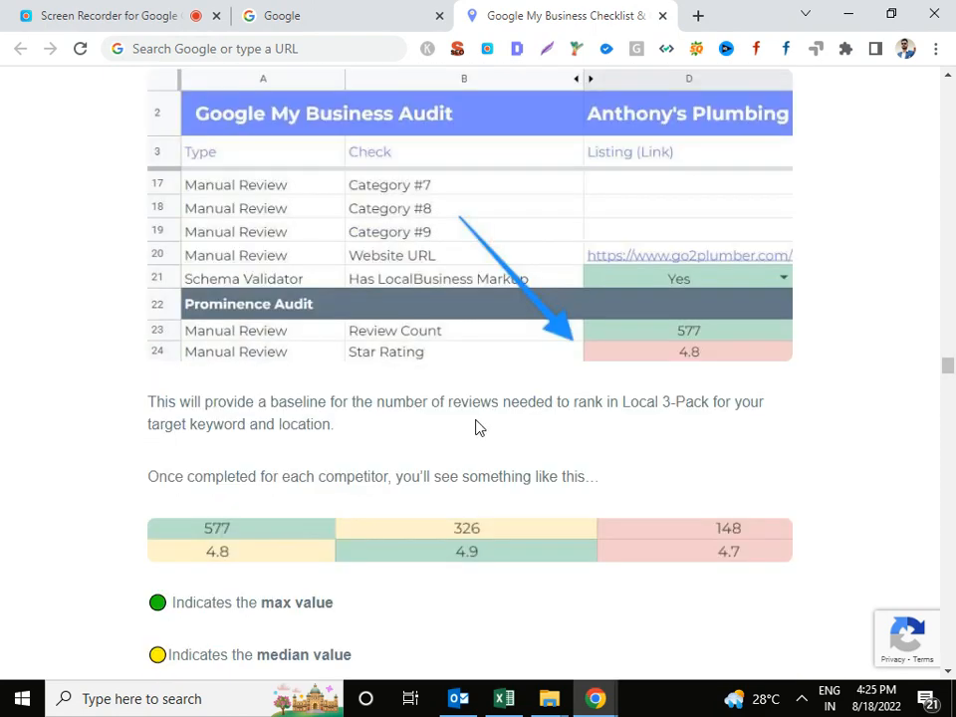
{"action": "scroll", "coordinate": [474, 427], "scroll_direction": "down", "scroll_amount": 3}
{"action": "scroll", "coordinate": [475, 427], "scroll_direction": "down", "scroll_amount": 2}
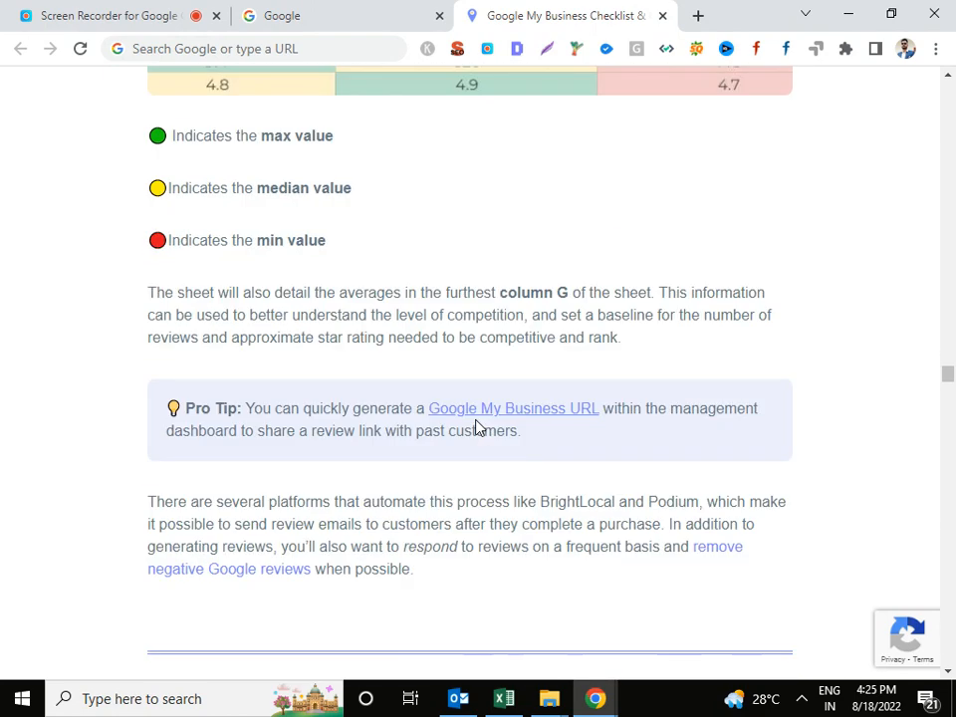
{"action": "scroll", "coordinate": [475, 427], "scroll_direction": "down", "scroll_amount": 4}
{"action": "scroll", "coordinate": [475, 425], "scroll_direction": "down", "scroll_amount": 3}
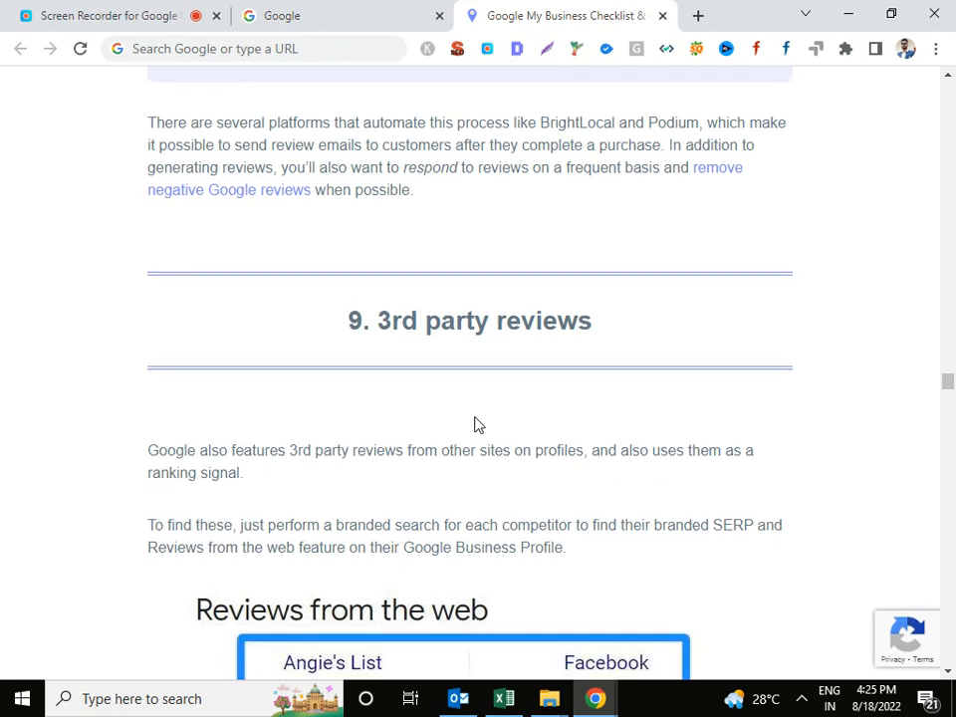
{"action": "scroll", "coordinate": [475, 425], "scroll_direction": "down", "scroll_amount": 3}
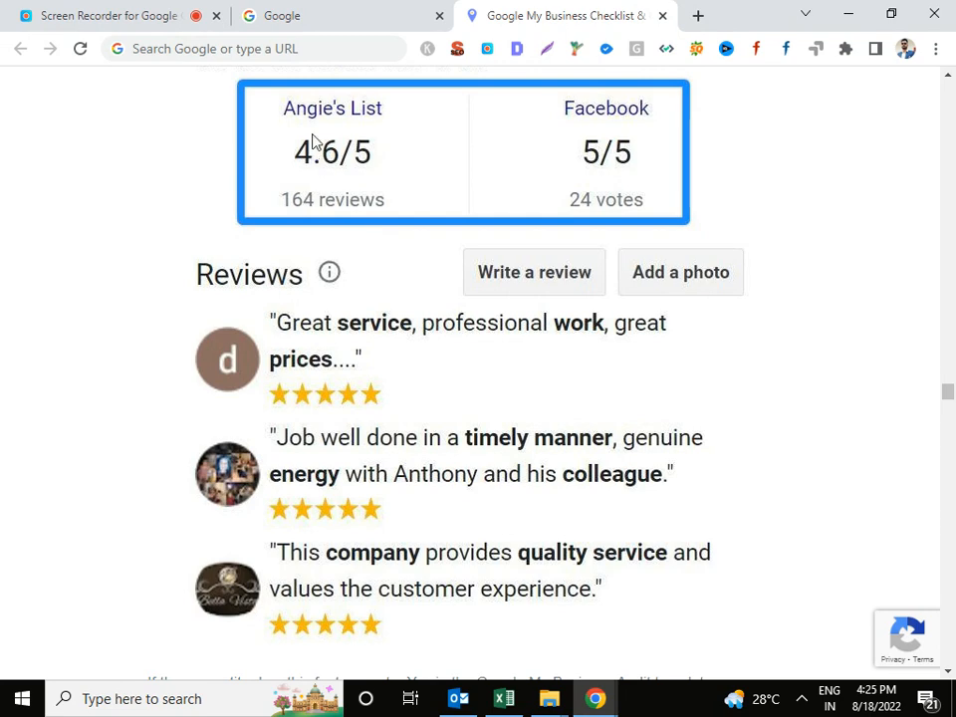
{"action": "scroll", "coordinate": [504, 298], "scroll_direction": "down", "scroll_amount": 5}
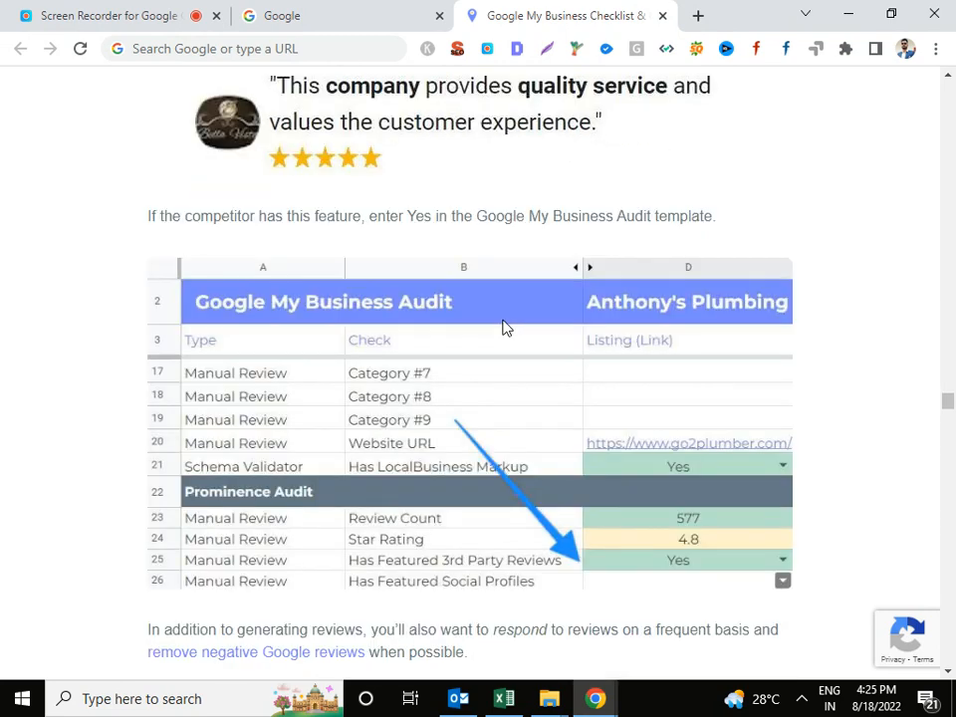
{"action": "scroll", "coordinate": [504, 326], "scroll_direction": "down", "scroll_amount": 4}
{"action": "scroll", "coordinate": [490, 429], "scroll_direction": "down", "scroll_amount": 3}
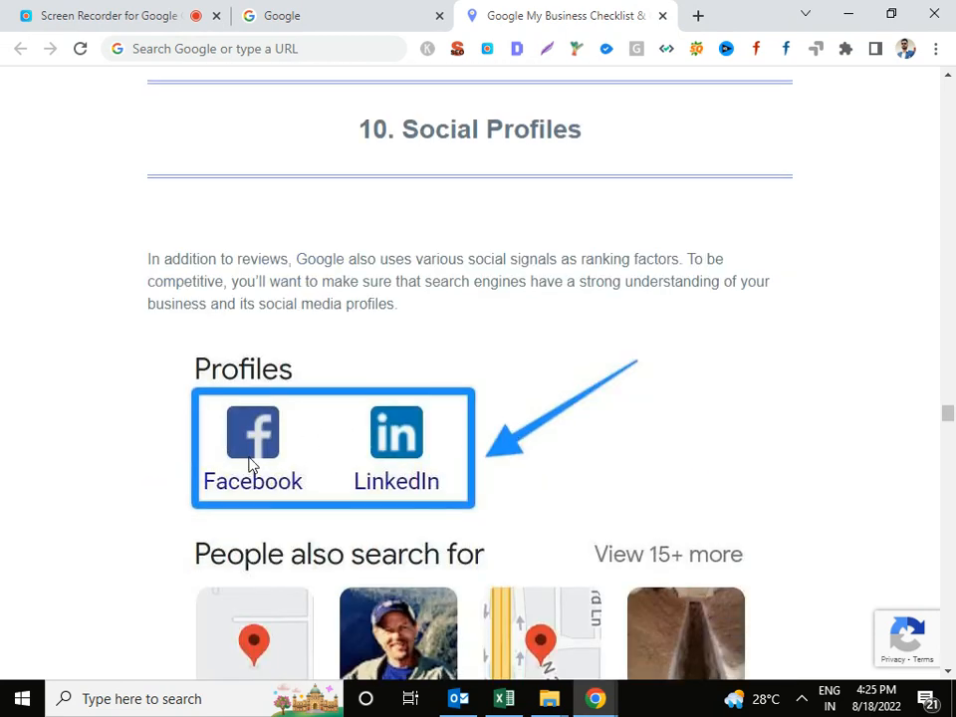
{"action": "scroll", "coordinate": [584, 394], "scroll_direction": "down", "scroll_amount": 4}
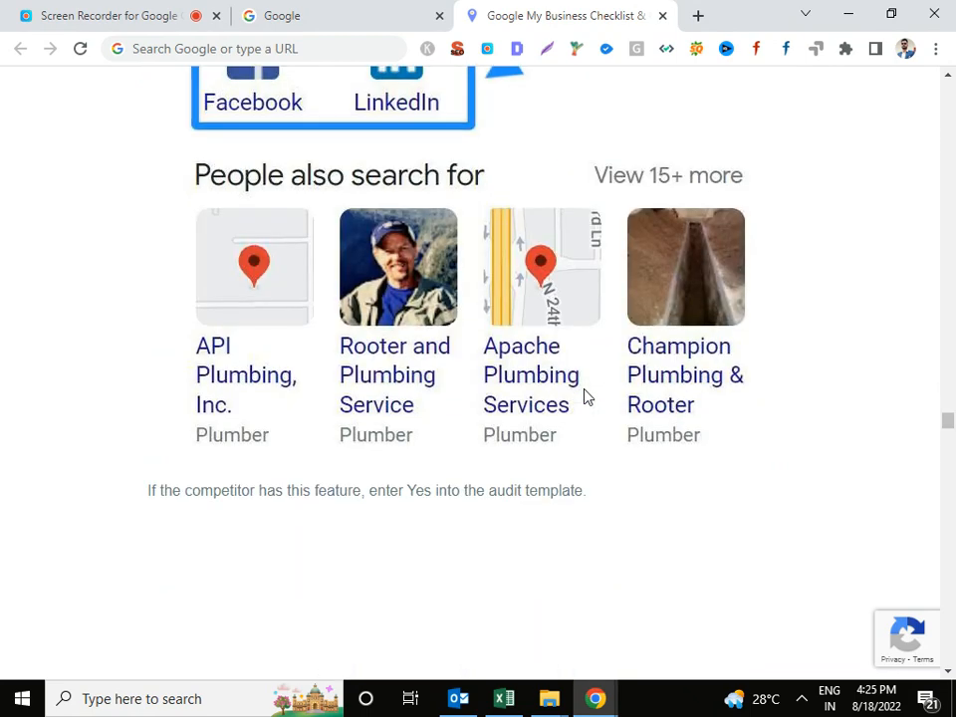
{"action": "scroll", "coordinate": [584, 395], "scroll_direction": "down", "scroll_amount": 3}
{"action": "scroll", "coordinate": [575, 388], "scroll_direction": "down", "scroll_amount": 4}
{"action": "scroll", "coordinate": [403, 352], "scroll_direction": "down", "scroll_amount": 3}
{"action": "scroll", "coordinate": [211, 309], "scroll_direction": "down", "scroll_amount": 3}
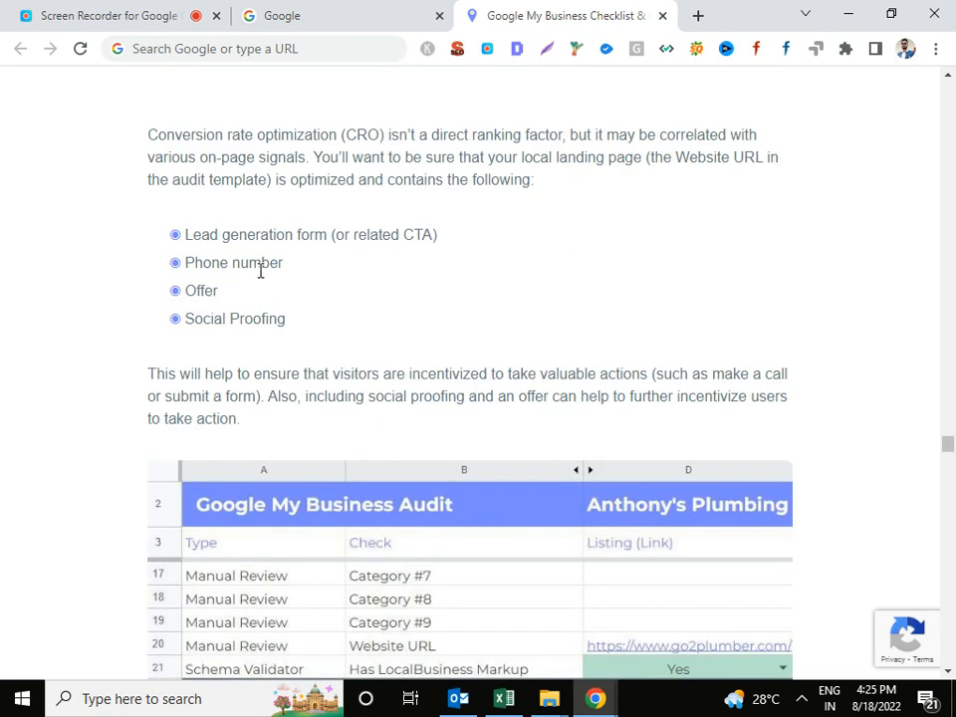
Read past verification, business hours, description and photo uploads guidance to the Photo views chart.
{"action": "scroll", "coordinate": [474, 339], "scroll_direction": "down", "scroll_amount": 4}
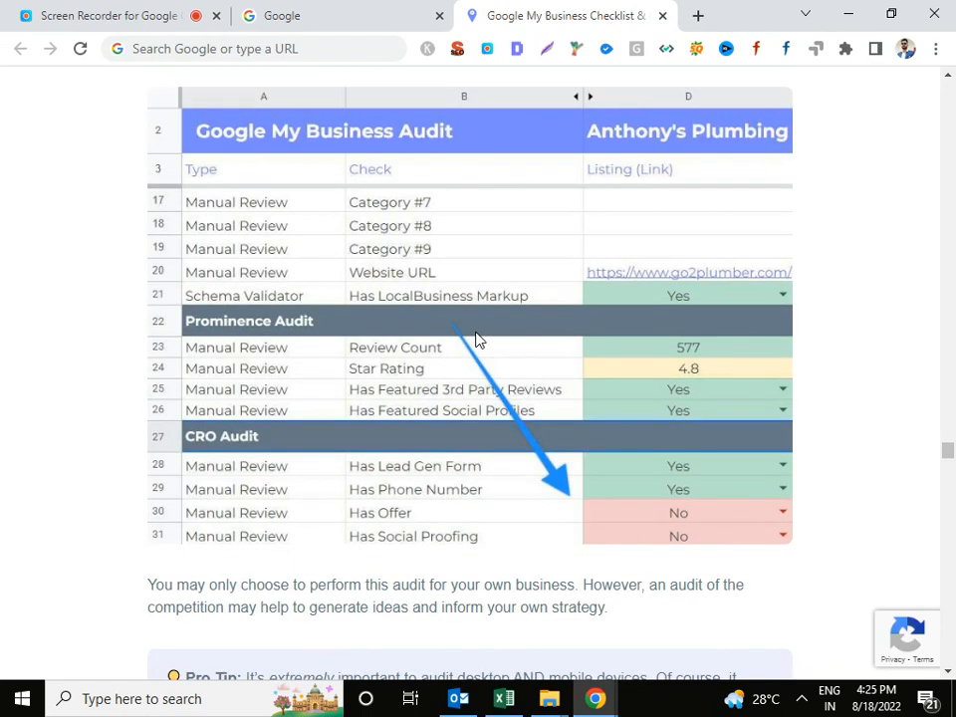
{"action": "scroll", "coordinate": [475, 339], "scroll_direction": "down", "scroll_amount": 2}
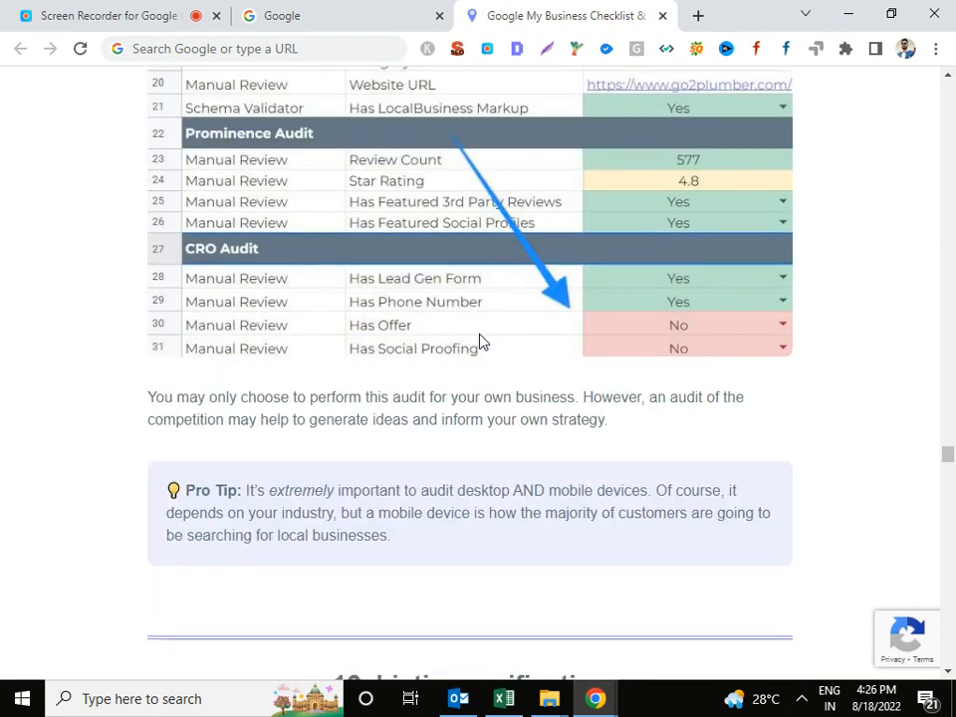
{"action": "scroll", "coordinate": [480, 341], "scroll_direction": "down", "scroll_amount": 2}
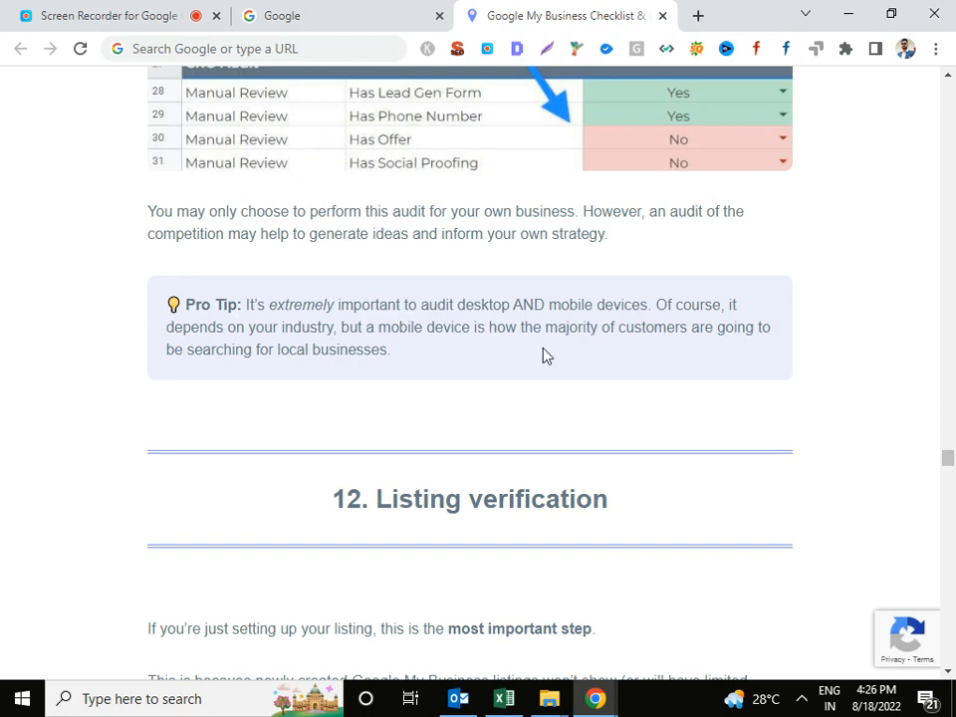
{"action": "scroll", "coordinate": [538, 351], "scroll_direction": "down", "scroll_amount": 1}
{"action": "scroll", "coordinate": [610, 360], "scroll_direction": "down", "scroll_amount": 4}
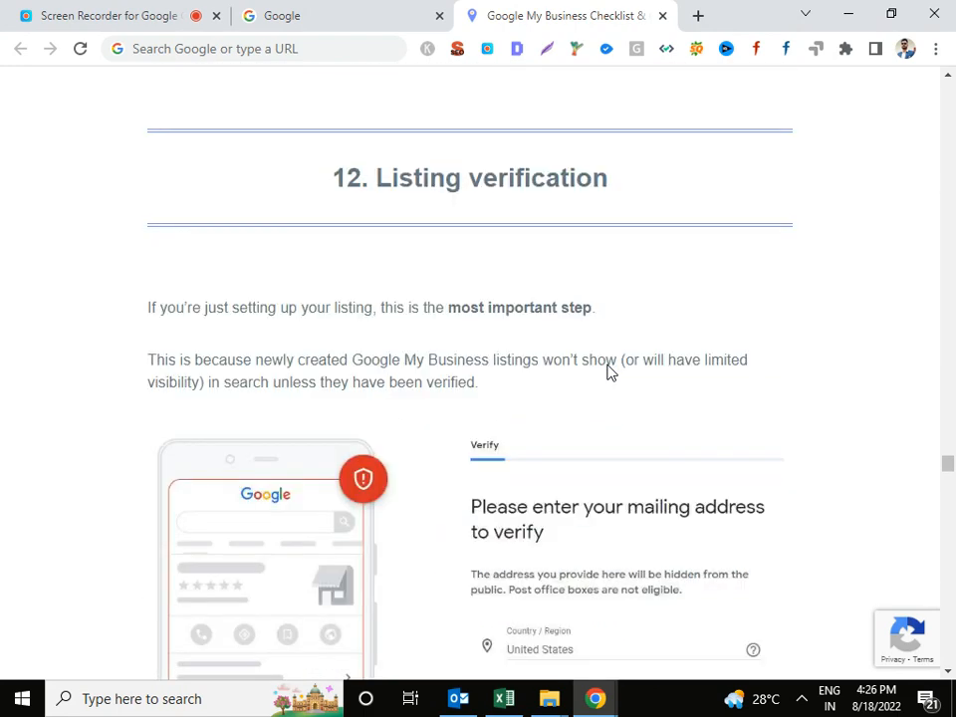
{"action": "scroll", "coordinate": [471, 349], "scroll_direction": "down", "scroll_amount": 2}
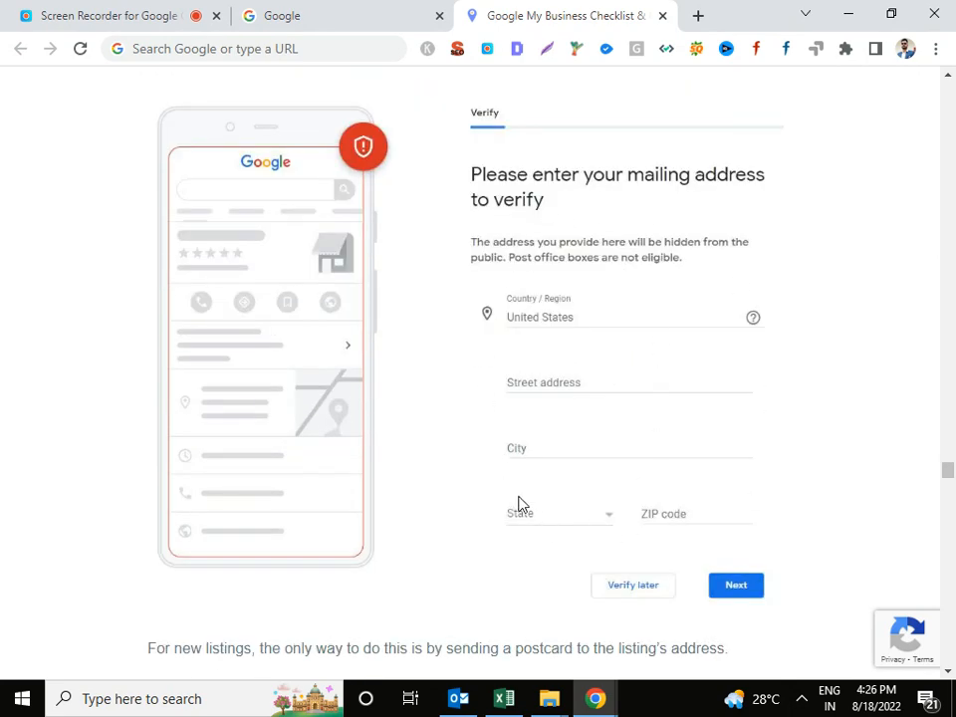
{"action": "scroll", "coordinate": [518, 503], "scroll_direction": "down", "scroll_amount": 5}
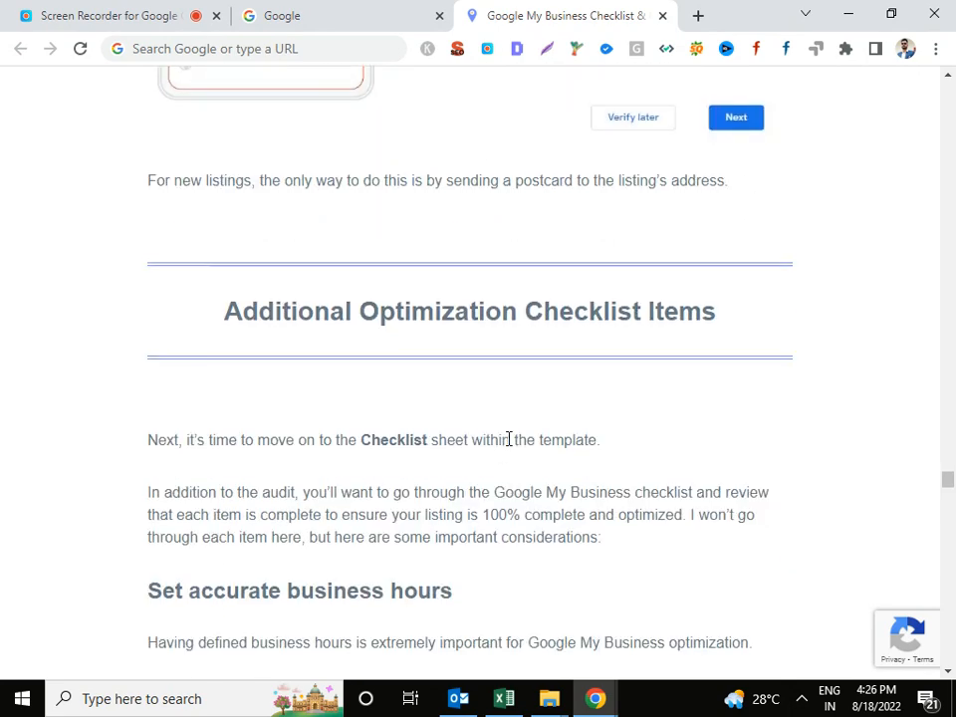
{"action": "scroll", "coordinate": [509, 439], "scroll_direction": "down", "scroll_amount": 5}
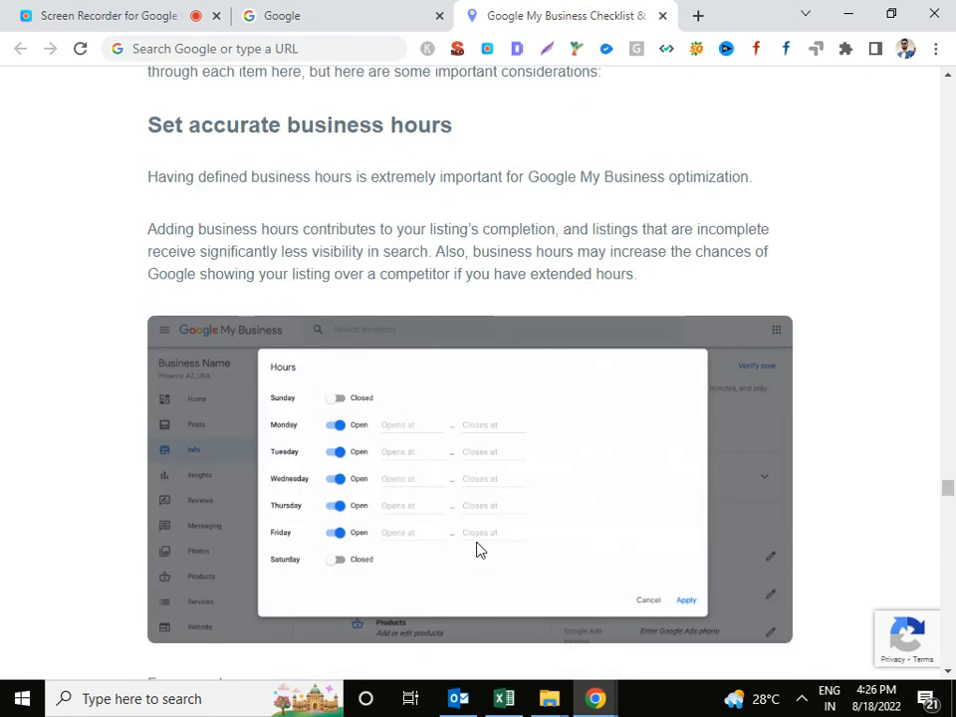
{"action": "scroll", "coordinate": [587, 537], "scroll_direction": "down", "scroll_amount": 4}
{"action": "scroll", "coordinate": [586, 520], "scroll_direction": "down", "scroll_amount": 6}
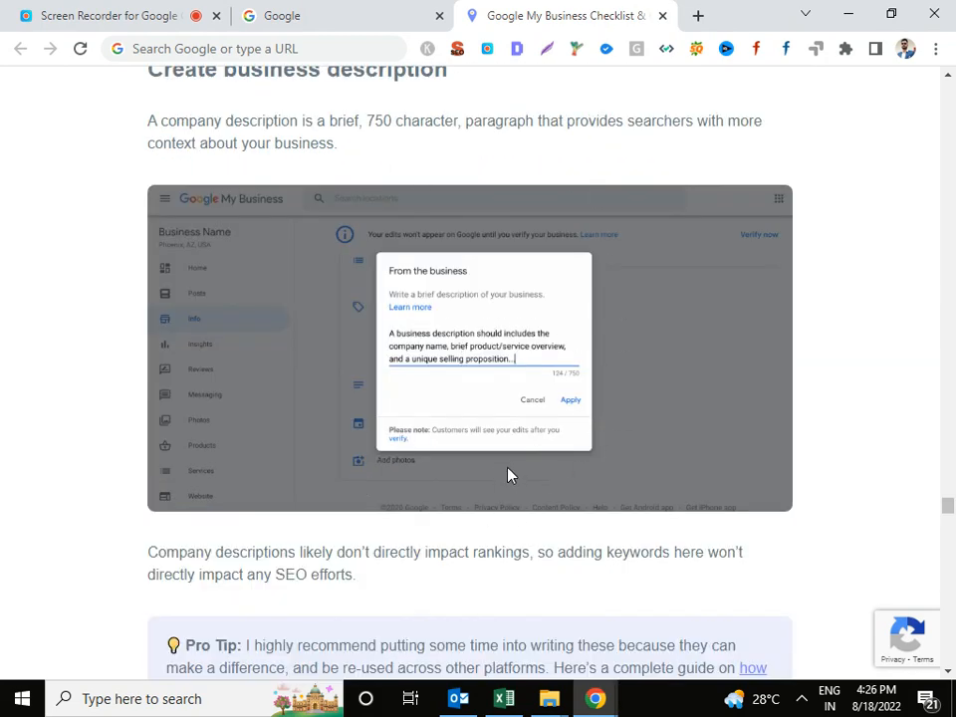
{"action": "scroll", "coordinate": [508, 469], "scroll_direction": "down", "scroll_amount": 5}
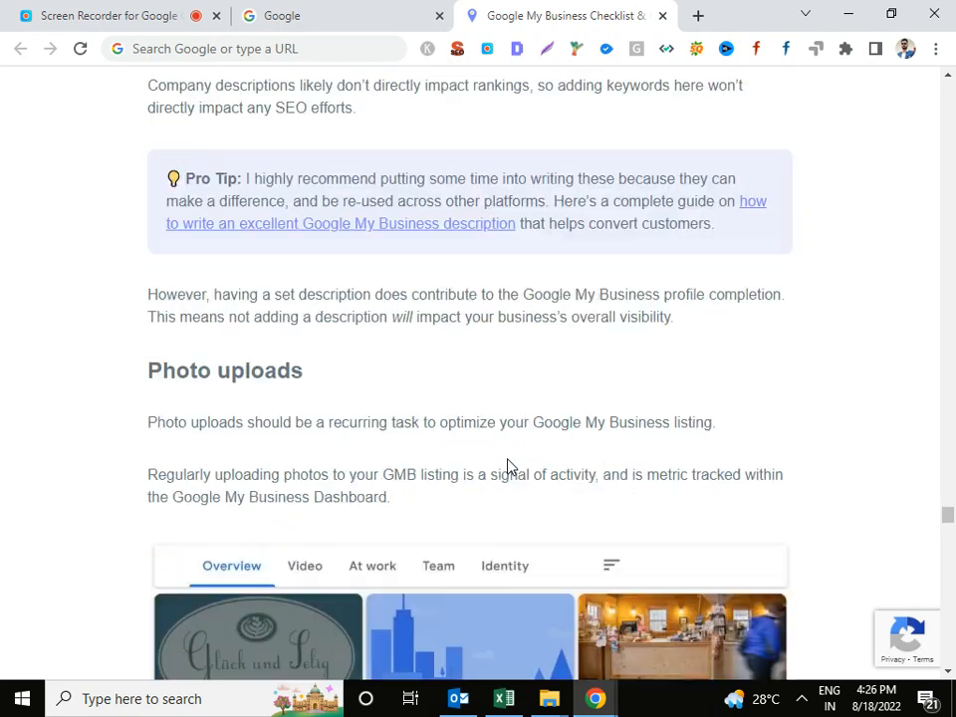
{"action": "scroll", "coordinate": [428, 437], "scroll_direction": "down", "scroll_amount": 3}
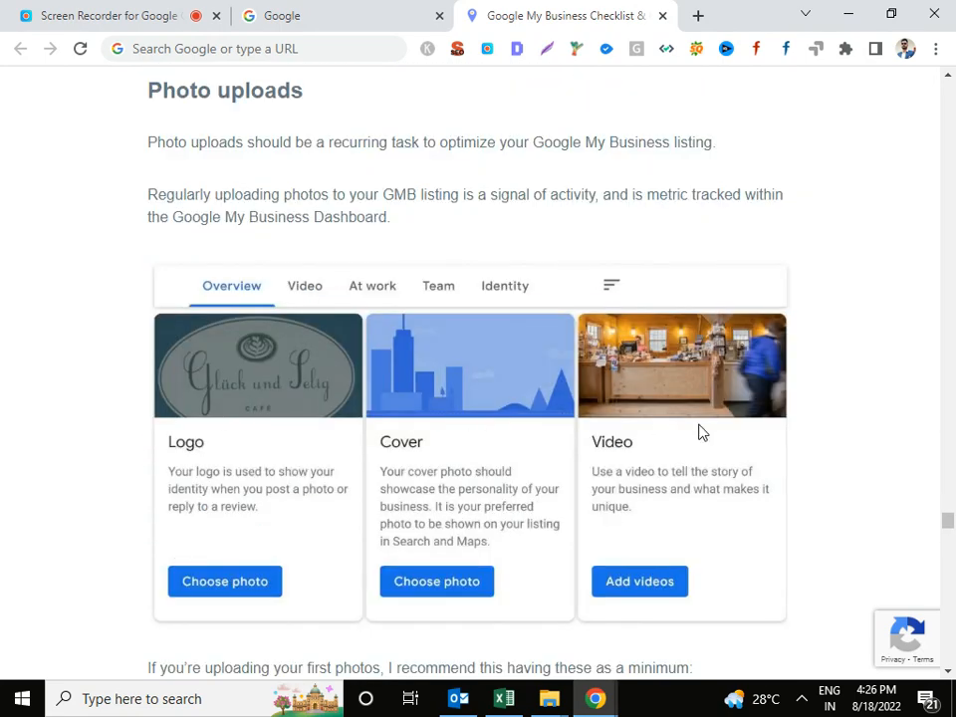
{"action": "scroll", "coordinate": [610, 423], "scroll_direction": "down", "scroll_amount": 5}
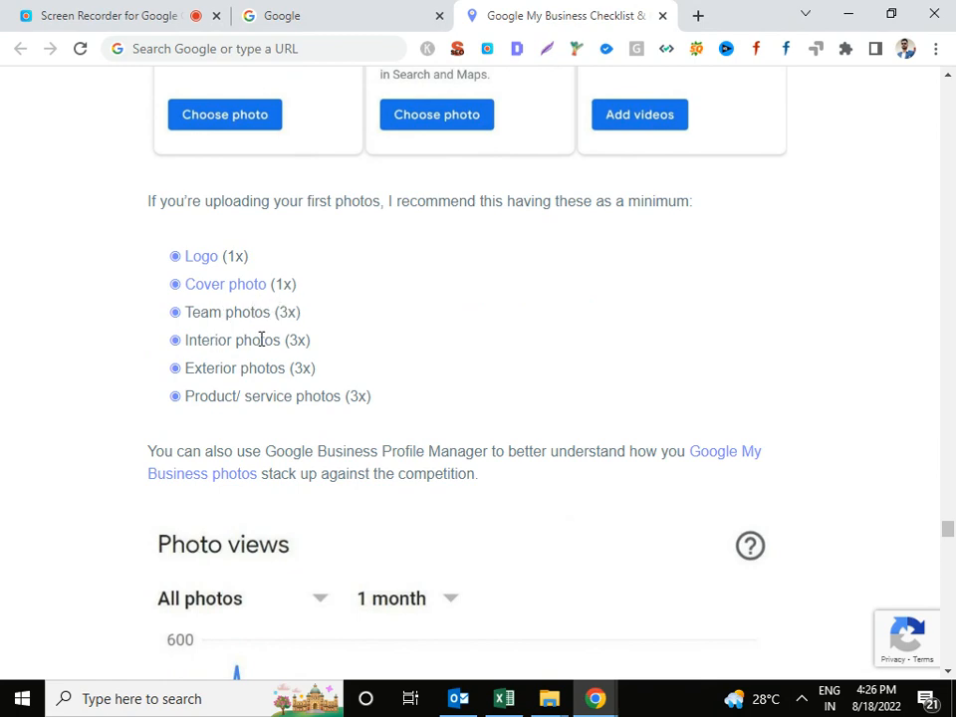
{"action": "scroll", "coordinate": [175, 345], "scroll_direction": "down", "scroll_amount": 8}
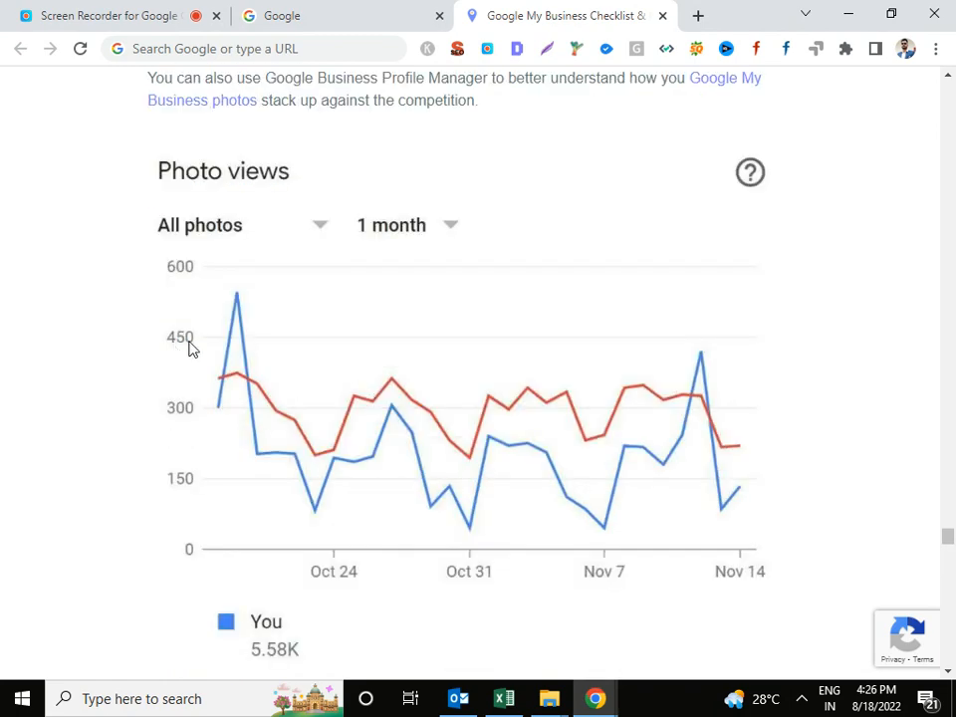
On the Google tab, search for 'google my business' via the autocomplete suggestion after typing 'goo'.
{"action": "left_click", "coordinate": [318, 15]}
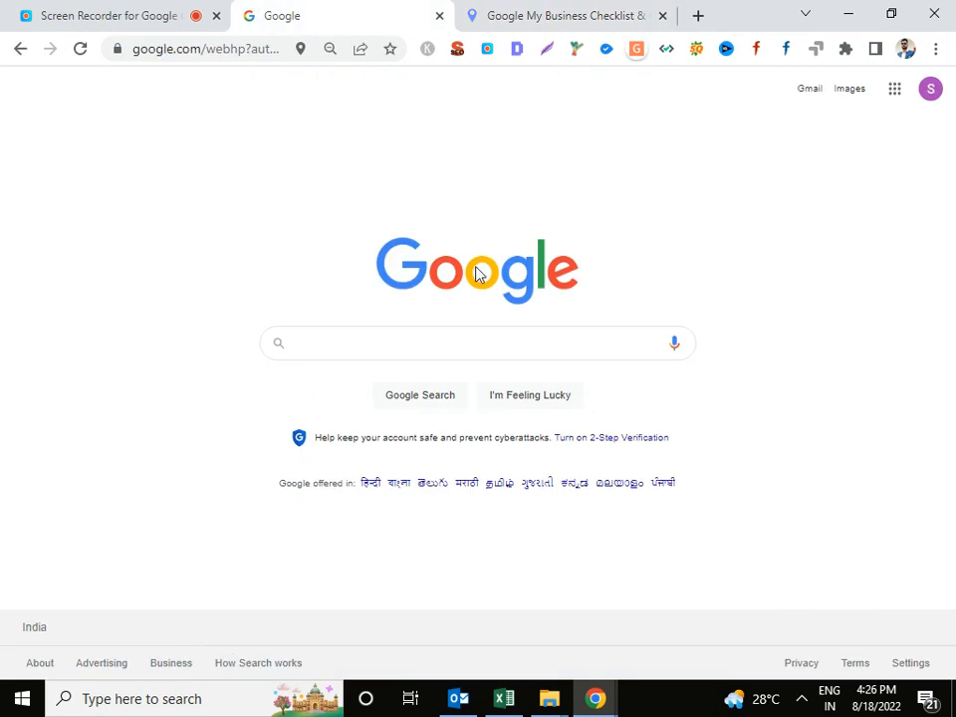
{"action": "left_click", "coordinate": [418, 348]}
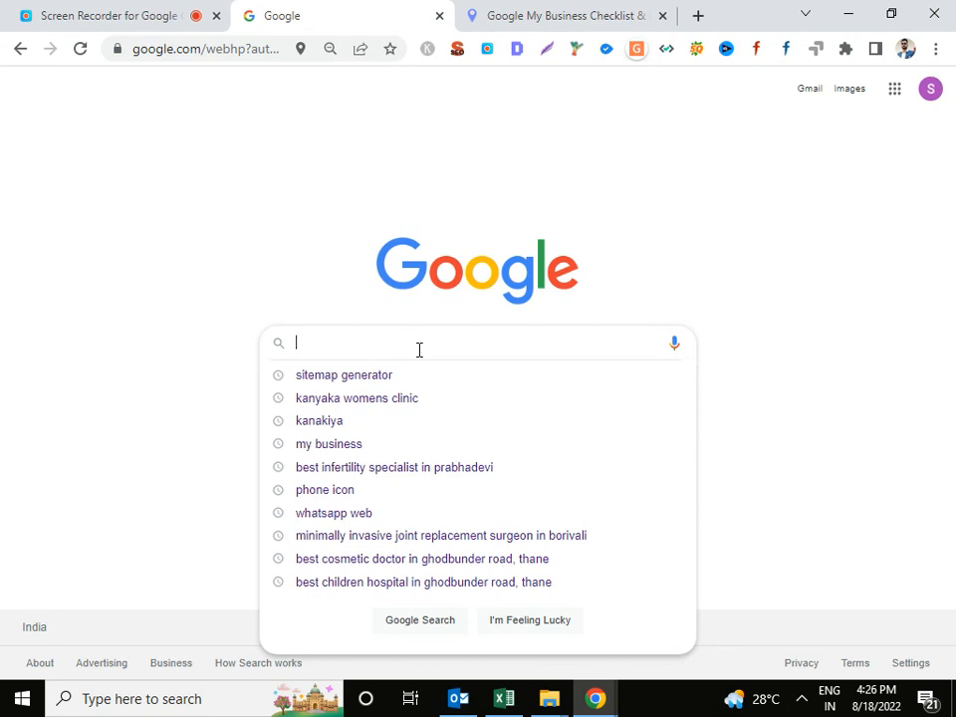
{"action": "left_click", "coordinate": [713, 236]}
{"action": "left_click", "coordinate": [523, 344]}
{"action": "type", "text": "goo"}
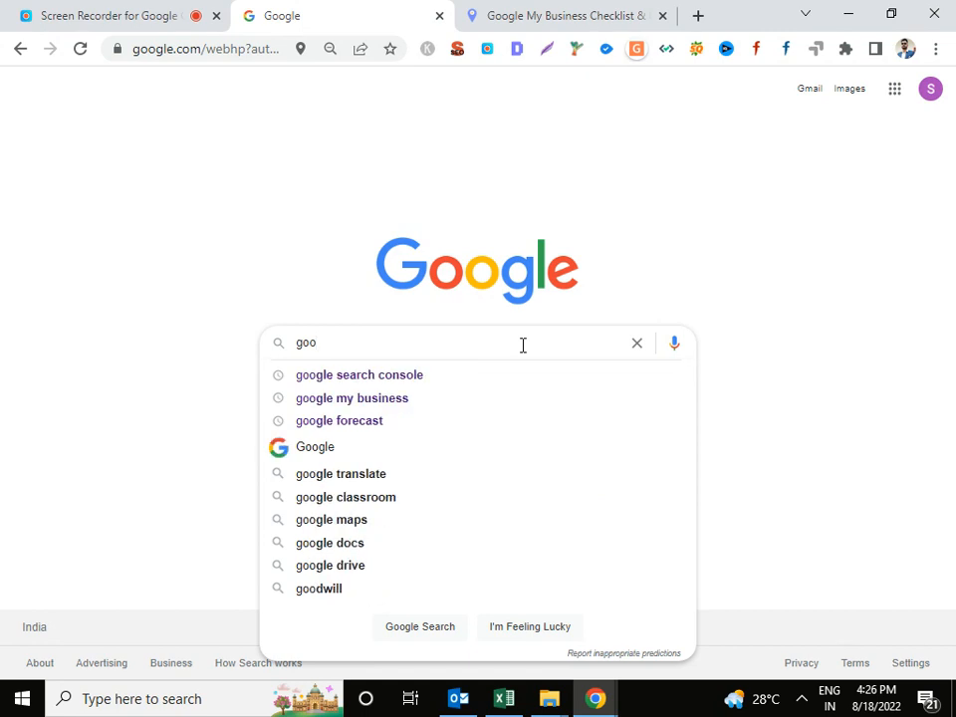
{"action": "key", "text": "Down"}
{"action": "key", "text": "Down"}
{"action": "key", "text": "Return"}
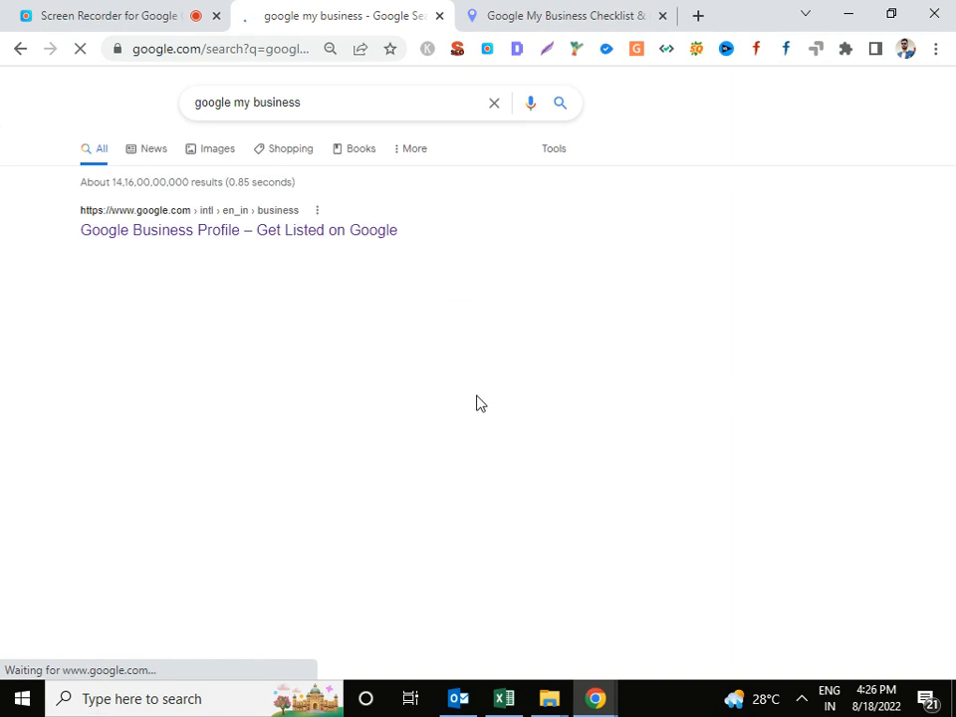
Close the checklist article, then sign in to Google Business Profile to reach the Businesses list.
{"action": "left_click", "coordinate": [376, 235]}
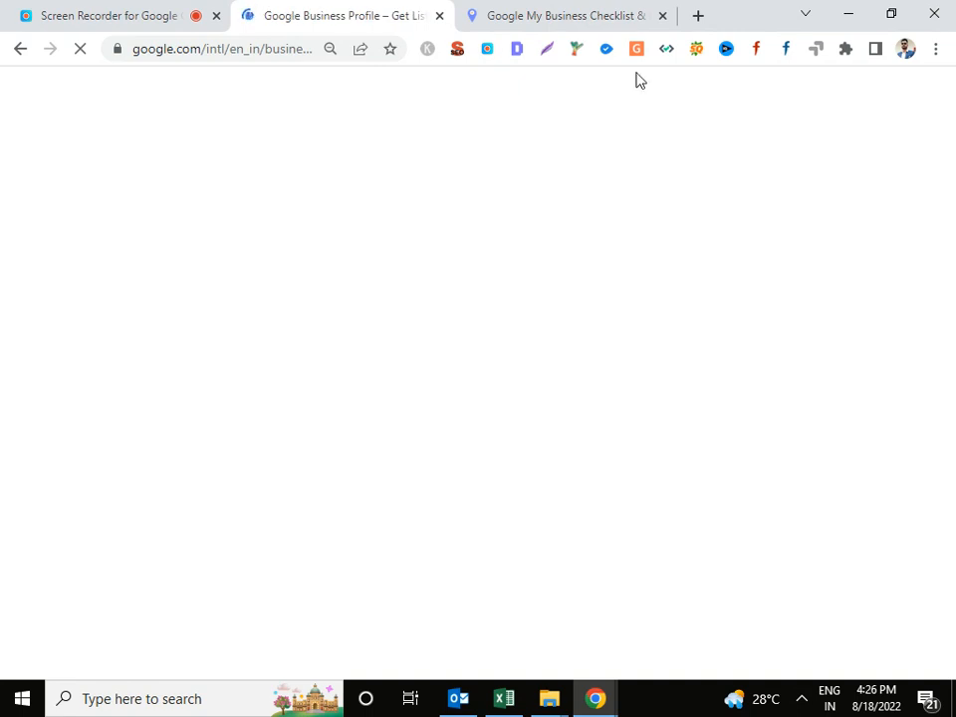
{"action": "left_click", "coordinate": [663, 17]}
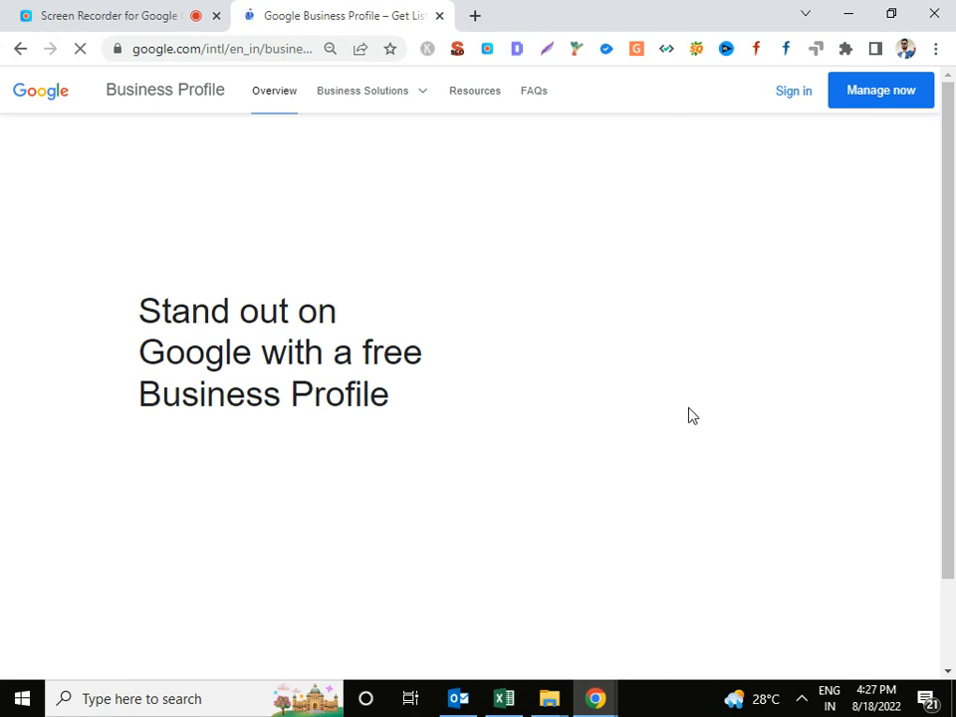
{"action": "left_click", "coordinate": [787, 94]}
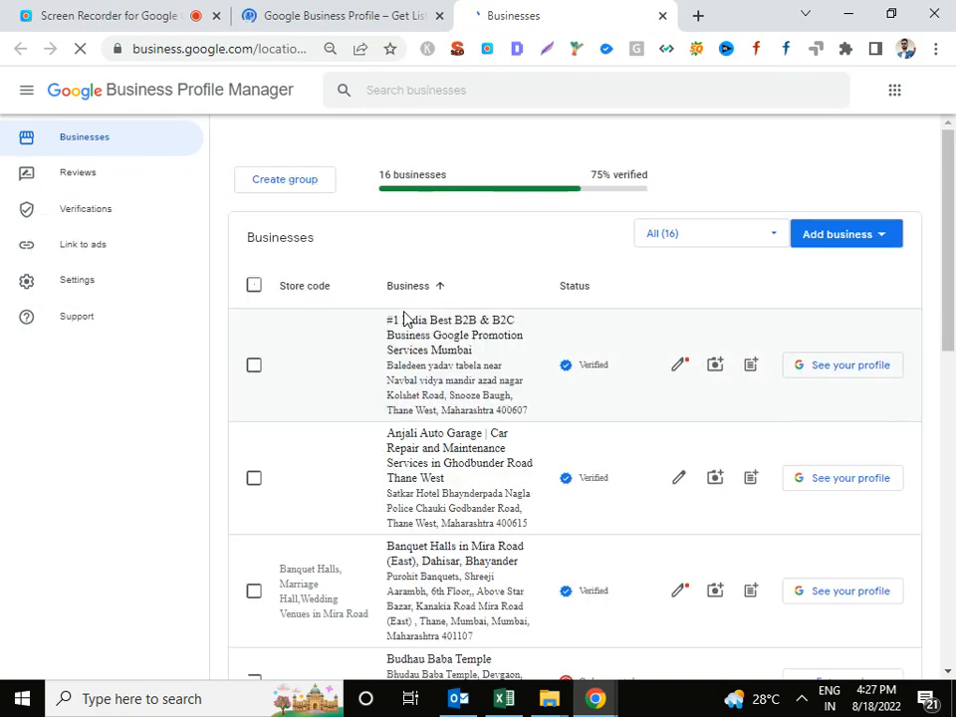
{"action": "left_click", "coordinate": [428, 348]}
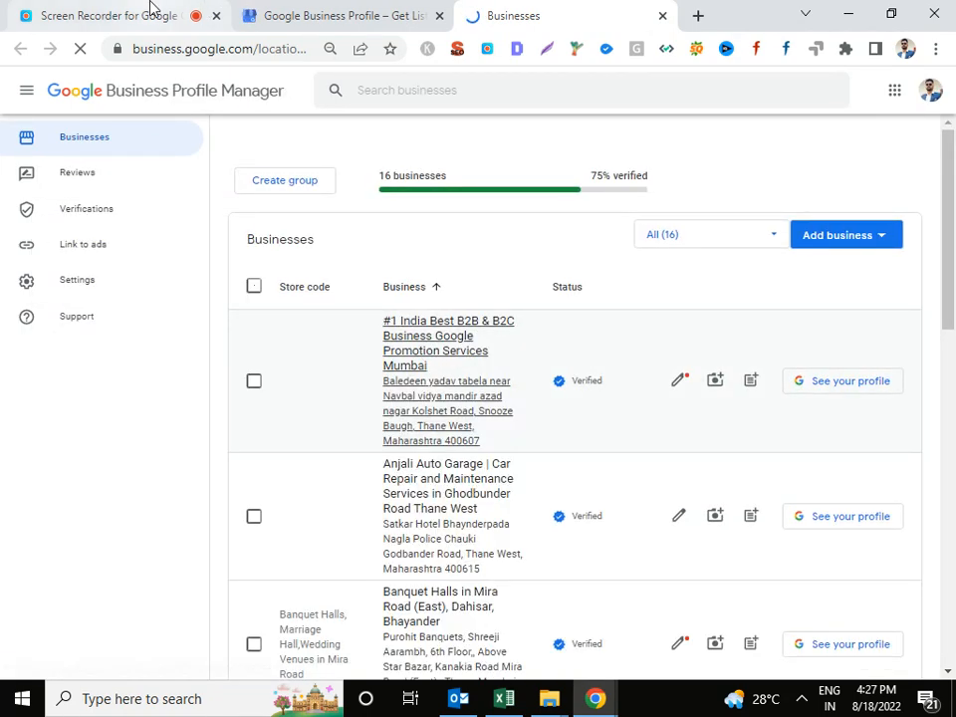
Look over the 16-business list, then bring up the signed-in accounts from the profile picture.
{"action": "scroll", "coordinate": [631, 280], "scroll_direction": "down", "scroll_amount": 10}
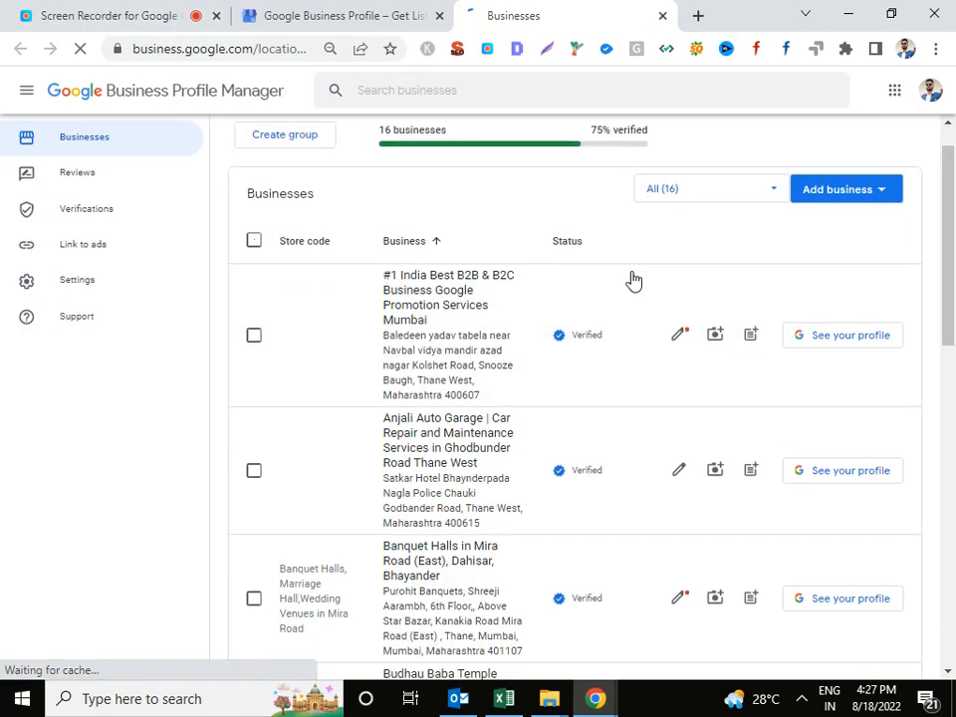
{"action": "scroll", "coordinate": [663, 302], "scroll_direction": "up", "scroll_amount": 8}
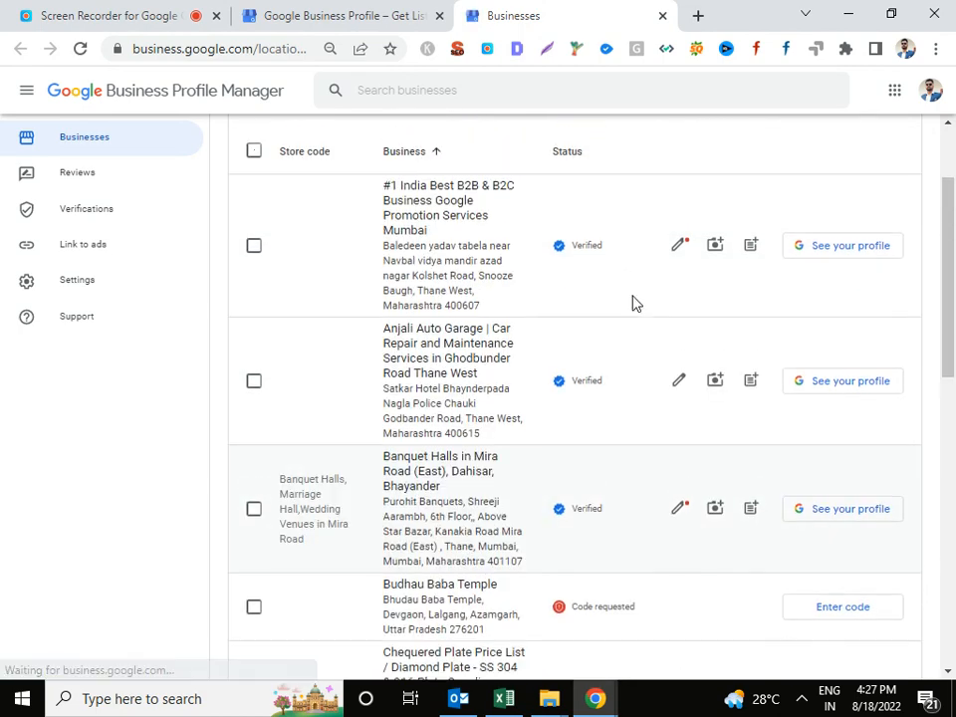
{"action": "scroll", "coordinate": [635, 303], "scroll_direction": "down", "scroll_amount": 3}
{"action": "left_click", "coordinate": [930, 89]}
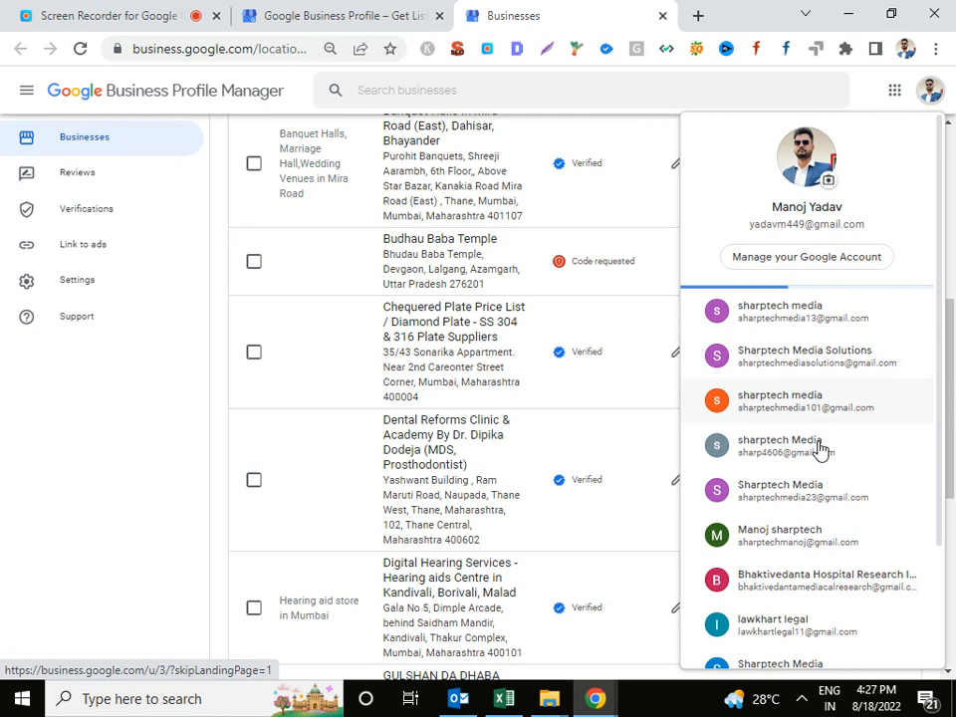
Switch to the Sharptech Media account and choose Add business > Add single business.
{"action": "left_click", "coordinate": [829, 497]}
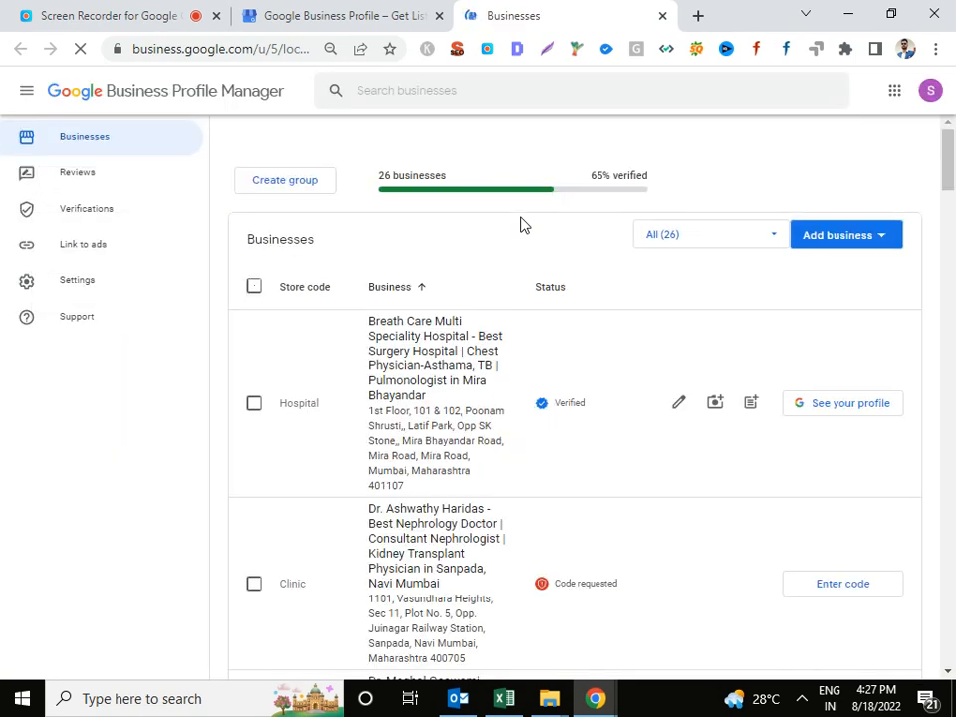
{"action": "scroll", "coordinate": [839, 239], "scroll_direction": "down", "scroll_amount": 2}
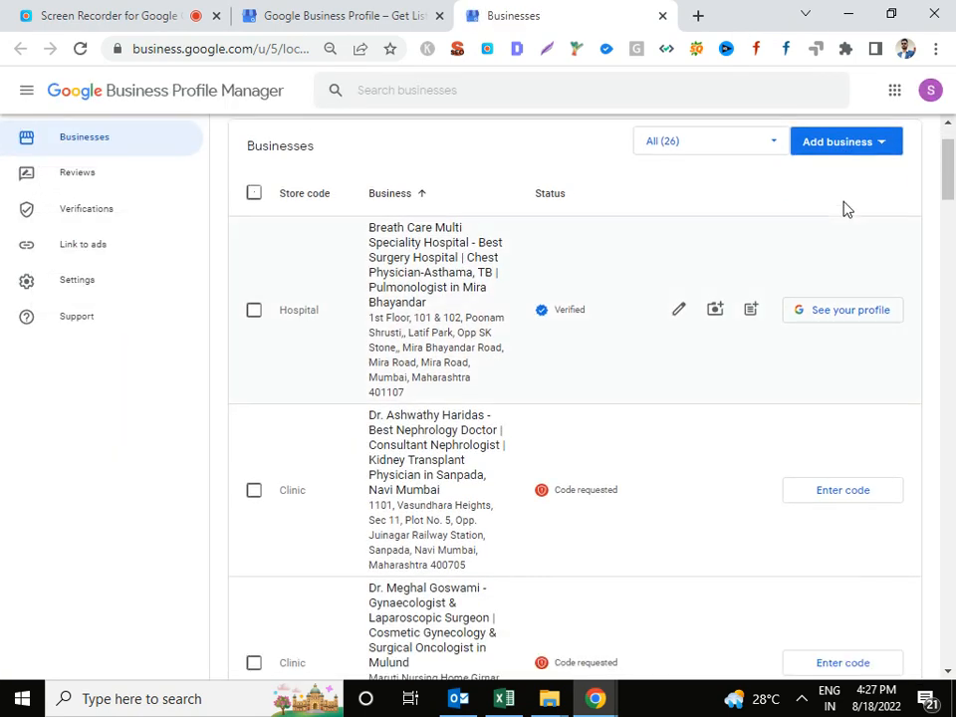
{"action": "left_click", "coordinate": [866, 152]}
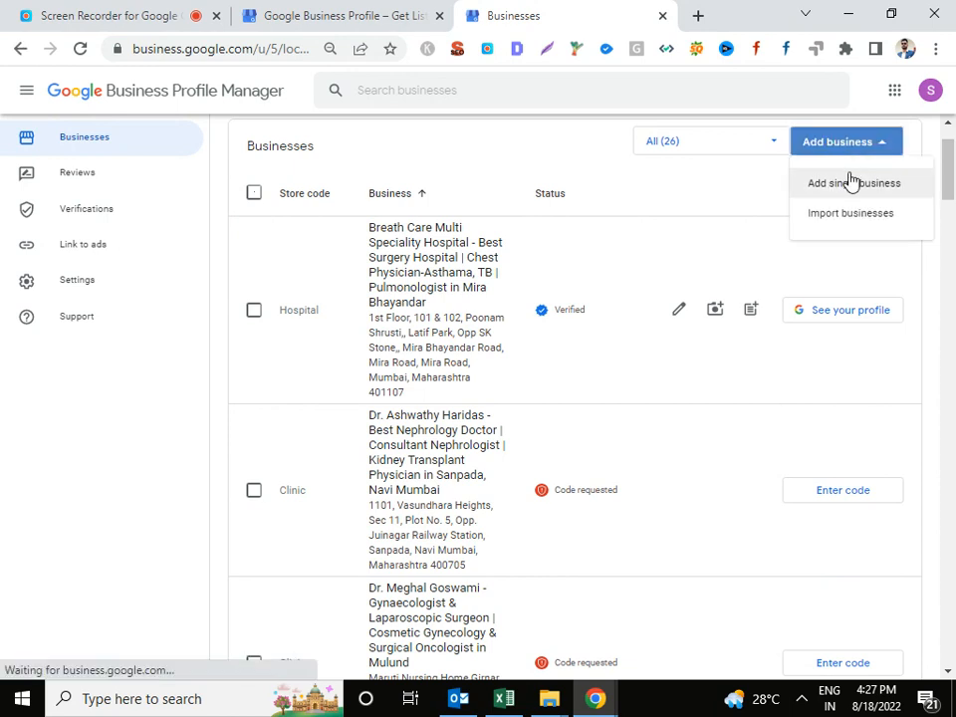
{"action": "left_click", "coordinate": [597, 213]}
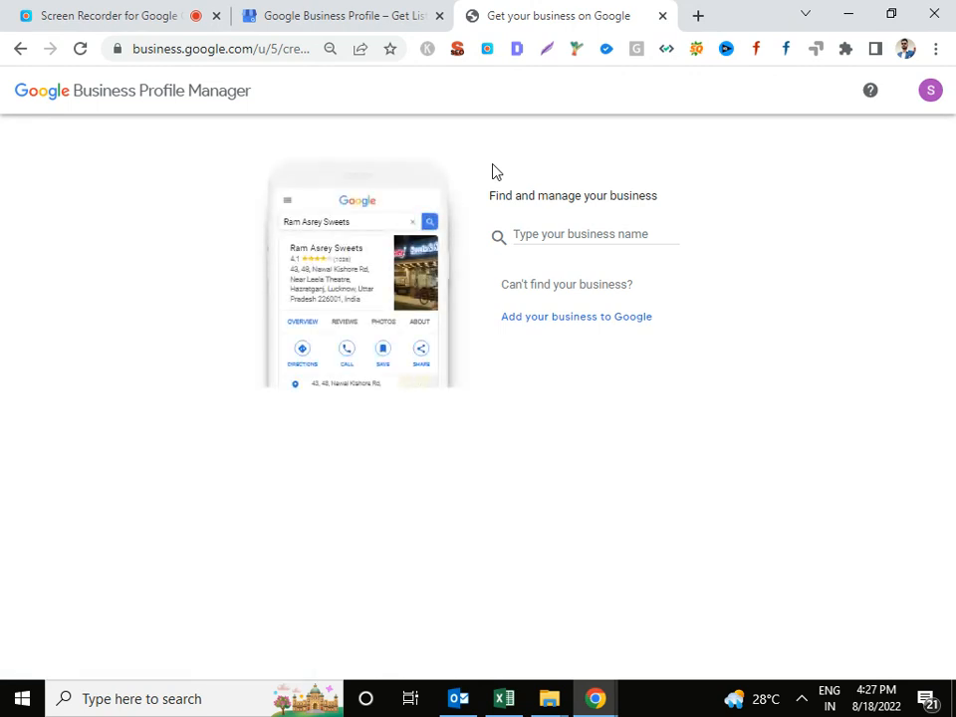
In a new tab, search for the clinic's doctor by name to bring up Kanyaka Women's Clinic.
{"action": "left_click", "coordinate": [695, 15]}
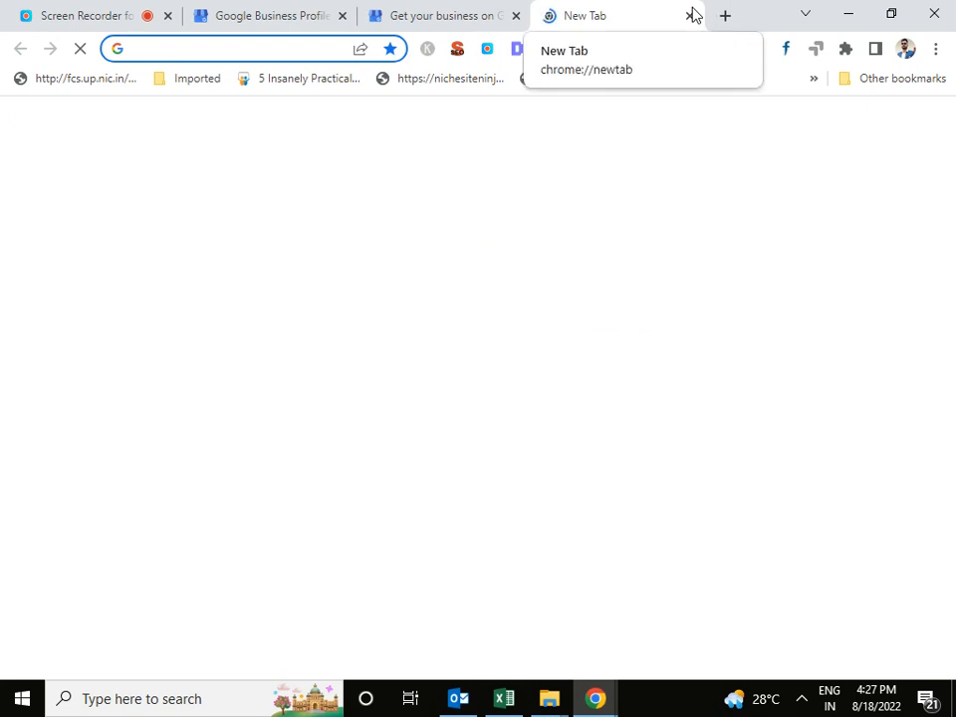
{"action": "type", "text": "dr amaya"}
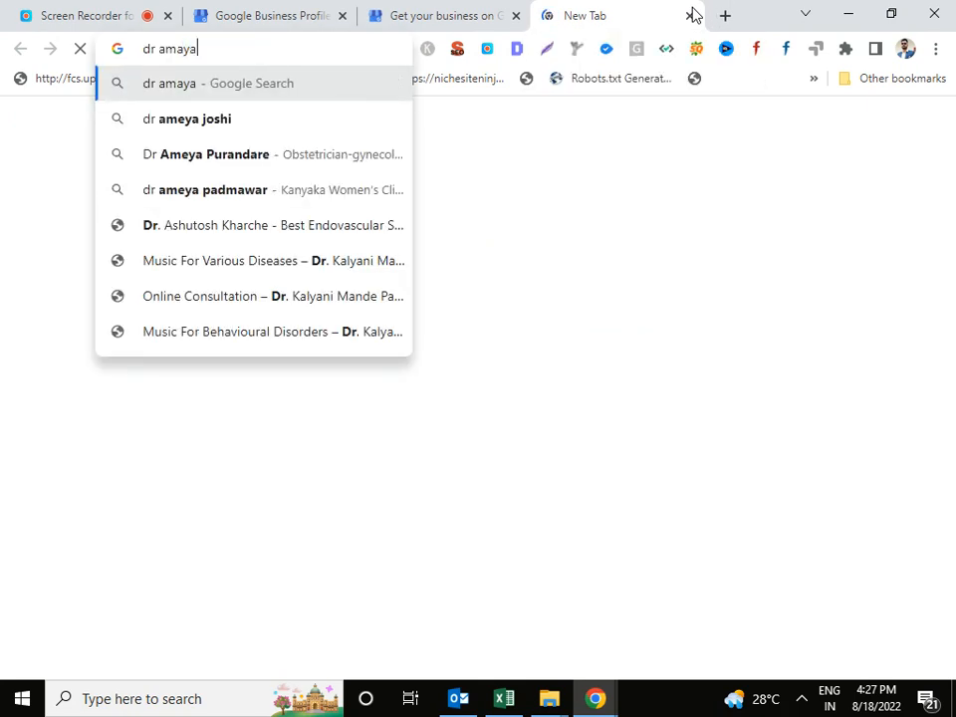
{"action": "key", "text": "Down"}
{"action": "key", "text": "Down"}
{"action": "key", "text": "Down"}
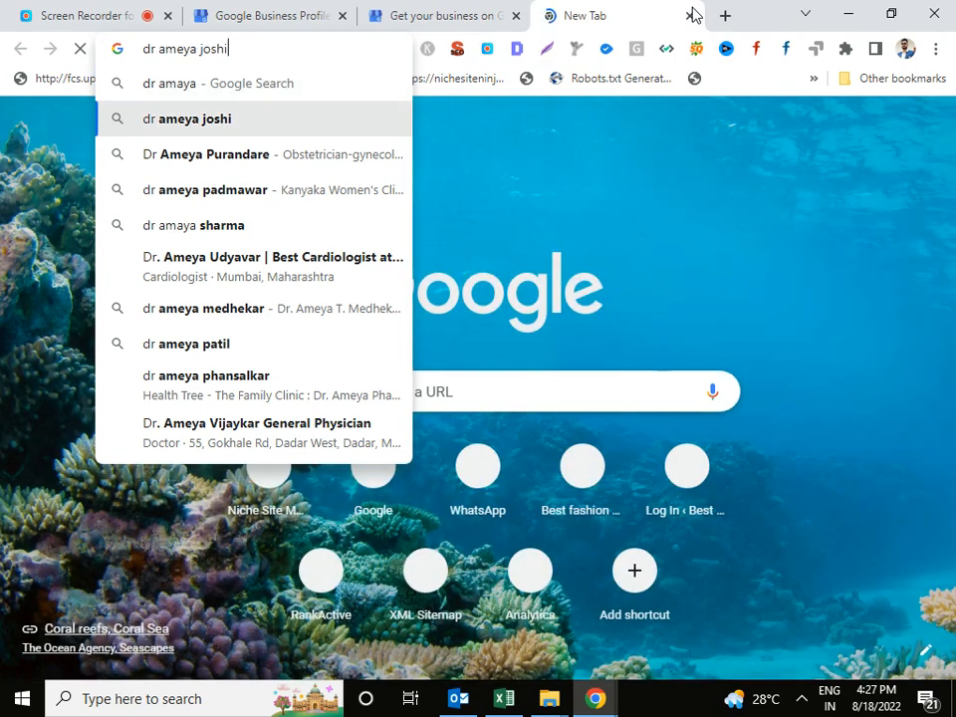
{"action": "key", "text": "Return"}
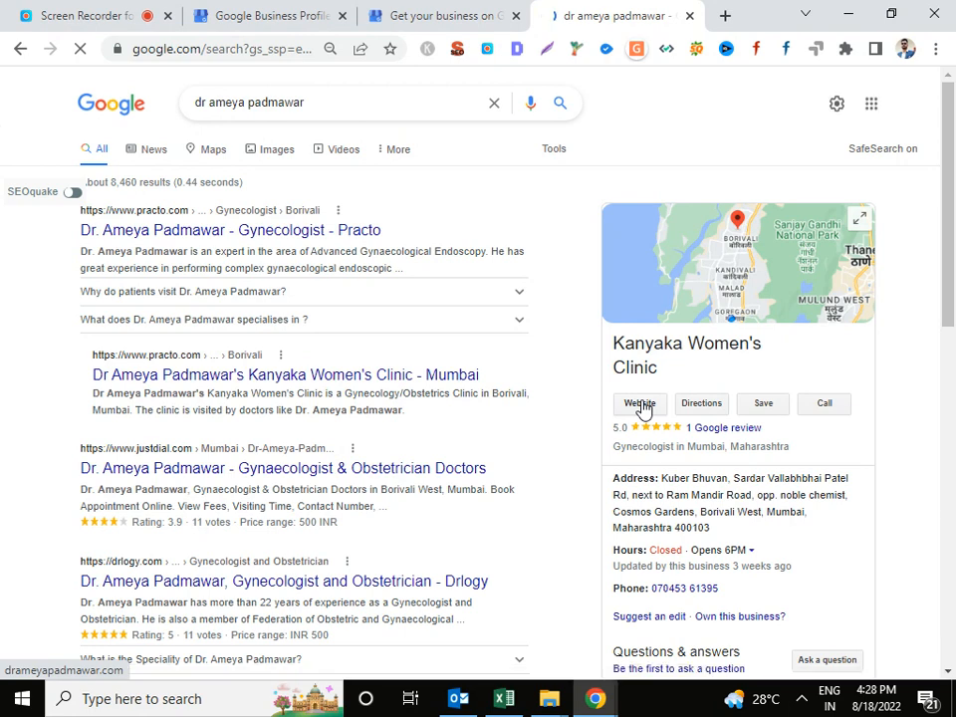
Open the Kanyaka Women's Clinic website from the knowledge panel in its own tab.
{"action": "left_click", "coordinate": [642, 406]}
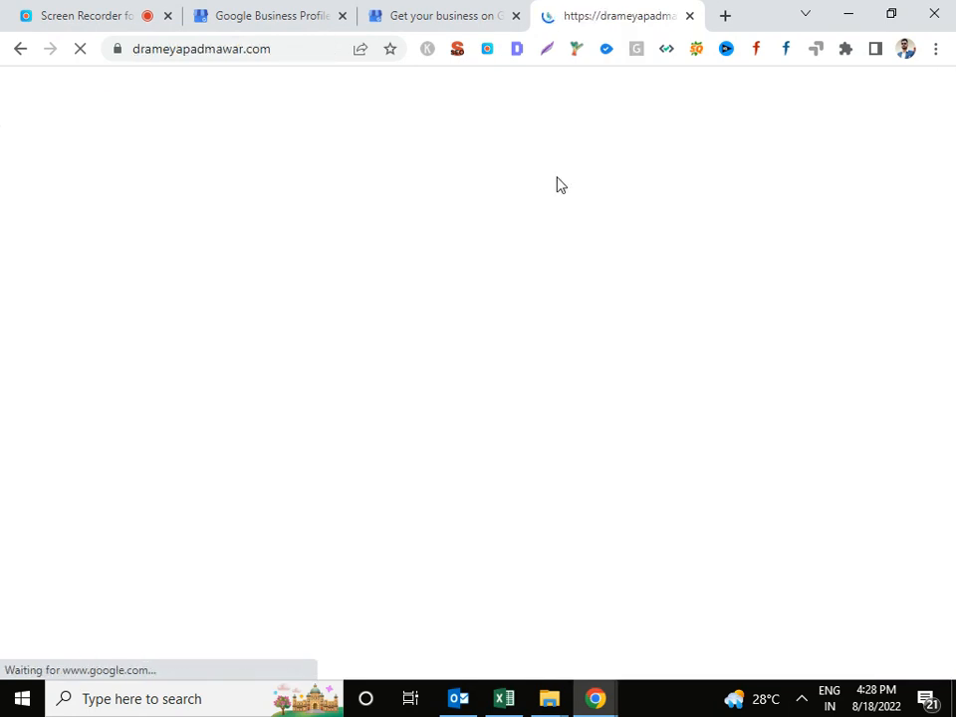
{"action": "left_click", "coordinate": [450, 10]}
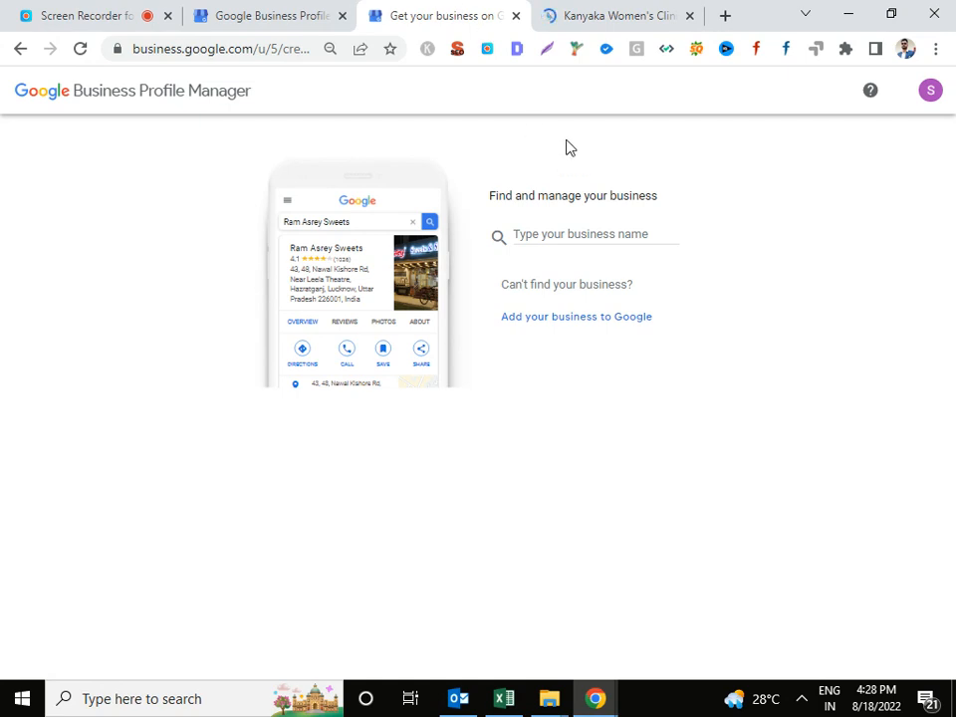
{"action": "left_click", "coordinate": [618, 12]}
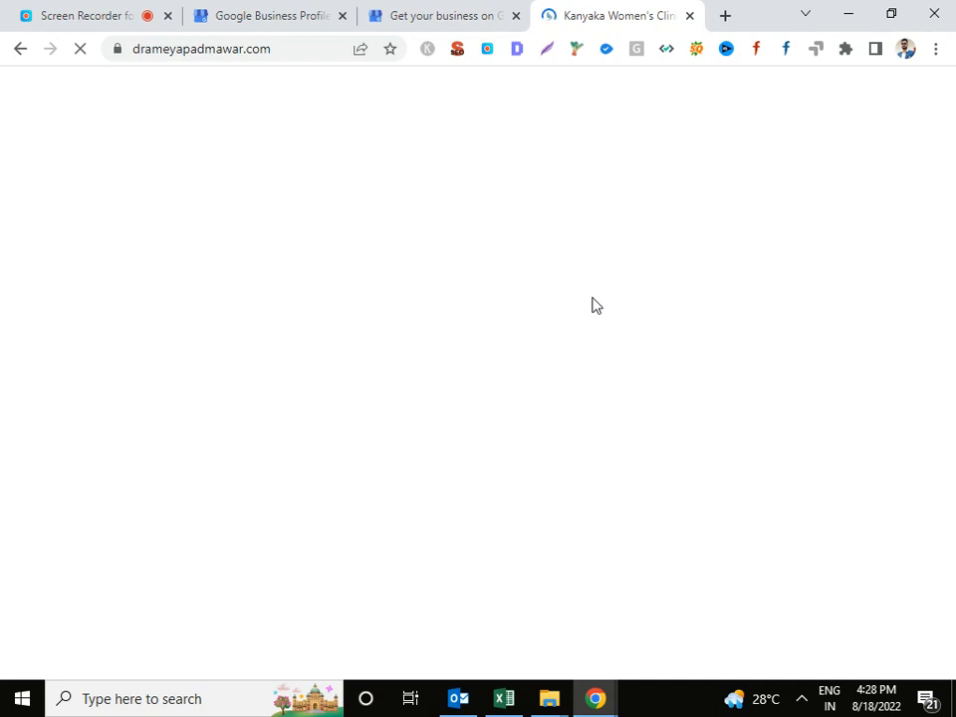
{"action": "left_click", "coordinate": [468, 10]}
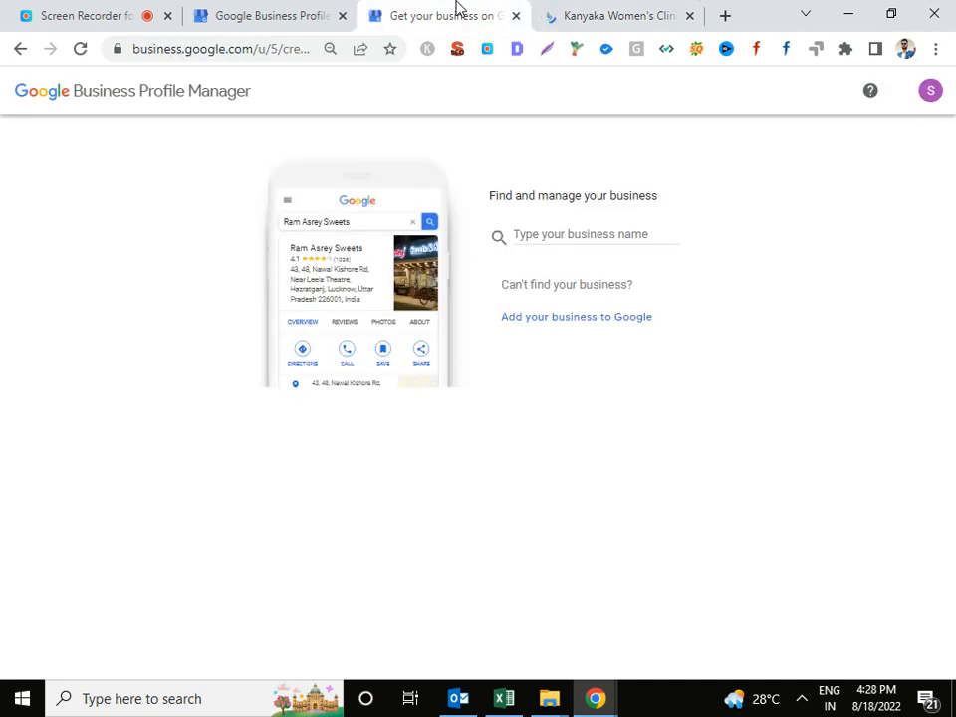
{"action": "left_click", "coordinate": [552, 233]}
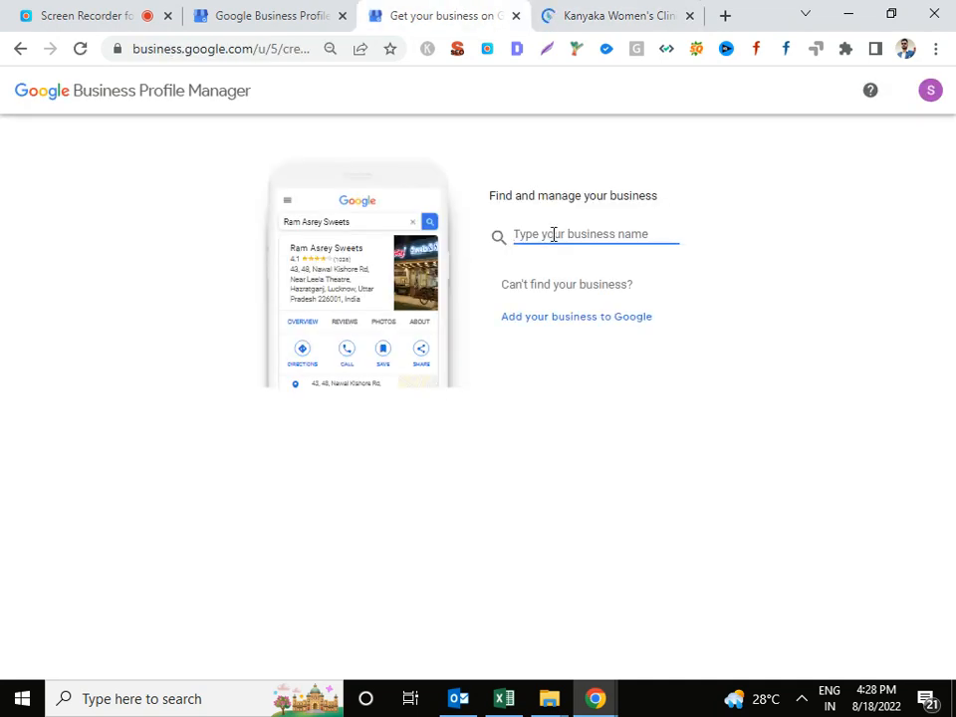
{"action": "left_click", "coordinate": [629, 10]}
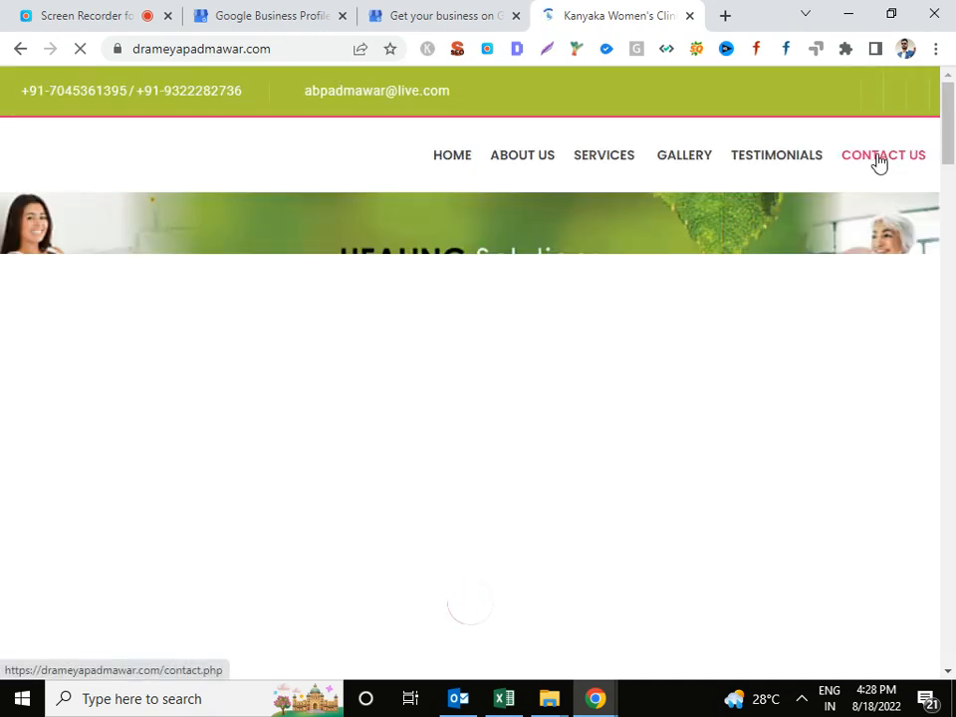
Review the clinic site's services and contacts down to the footer, then return to the add-business page.
{"action": "scroll", "coordinate": [601, 261], "scroll_direction": "down", "scroll_amount": 4}
{"action": "scroll", "coordinate": [603, 263], "scroll_direction": "down", "scroll_amount": 10}
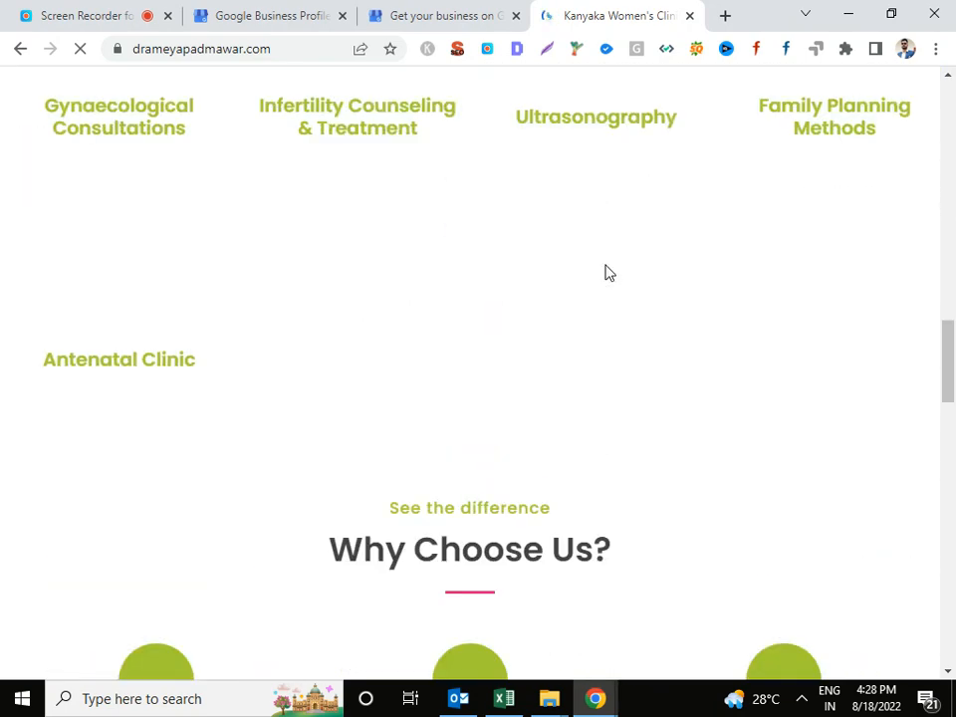
{"action": "scroll", "coordinate": [607, 273], "scroll_direction": "down", "scroll_amount": 5}
{"action": "scroll", "coordinate": [607, 273], "scroll_direction": "down", "scroll_amount": 9}
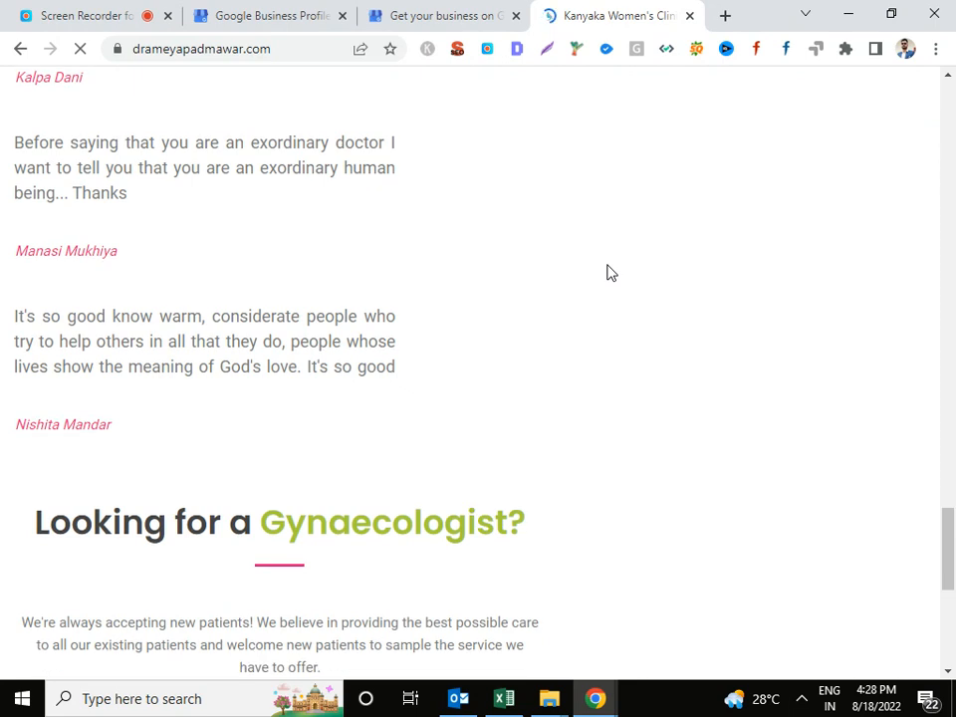
{"action": "scroll", "coordinate": [611, 275], "scroll_direction": "down", "scroll_amount": 5}
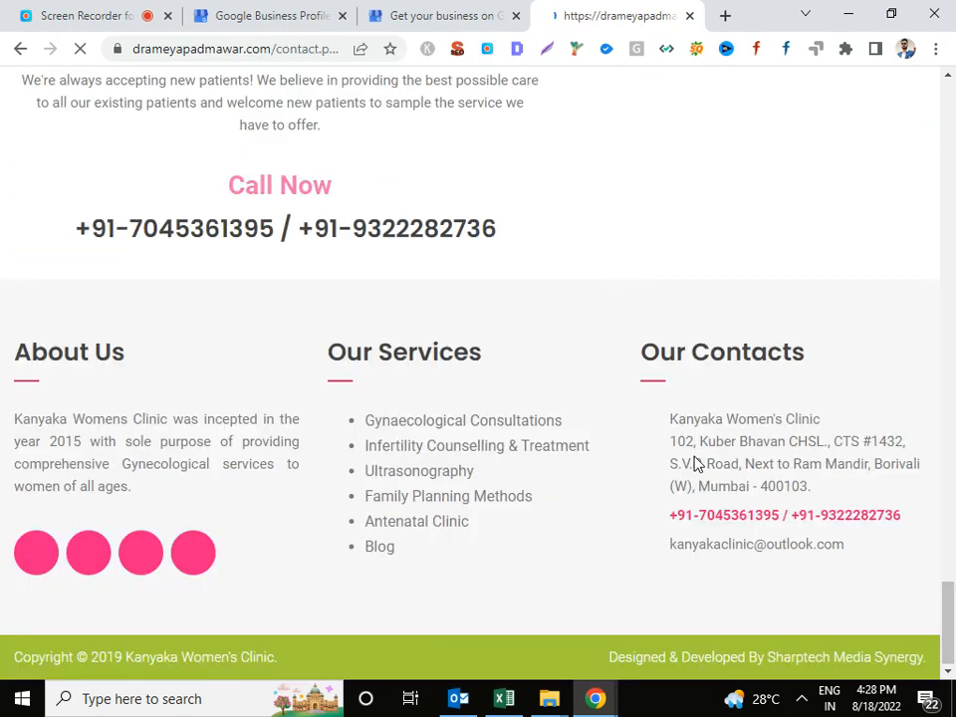
{"action": "left_click", "coordinate": [453, 13]}
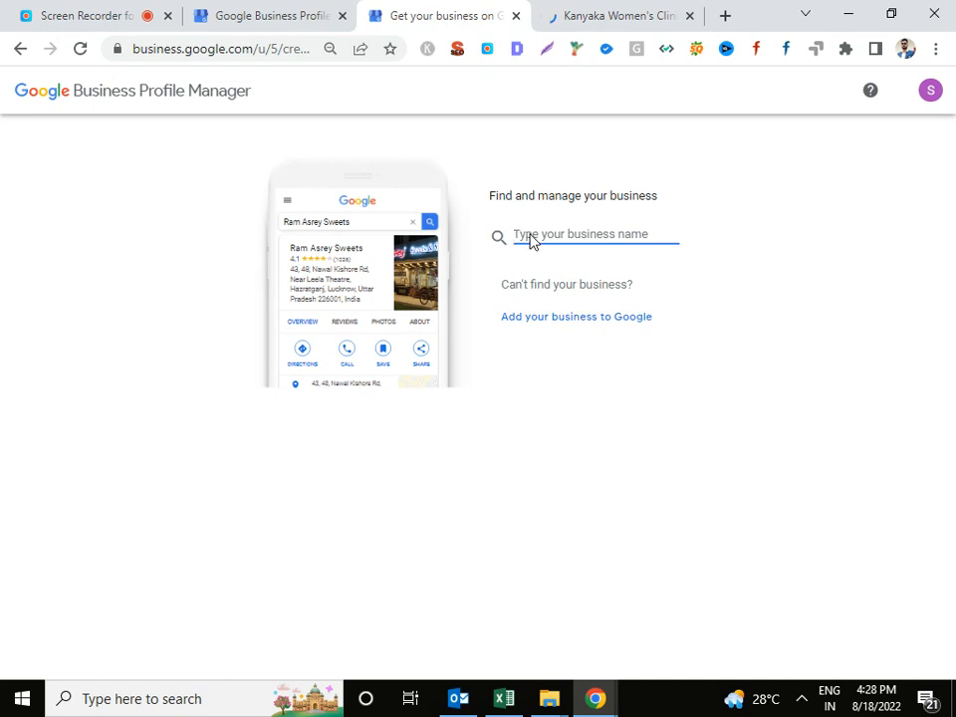
{"action": "left_click", "coordinate": [801, 702]}
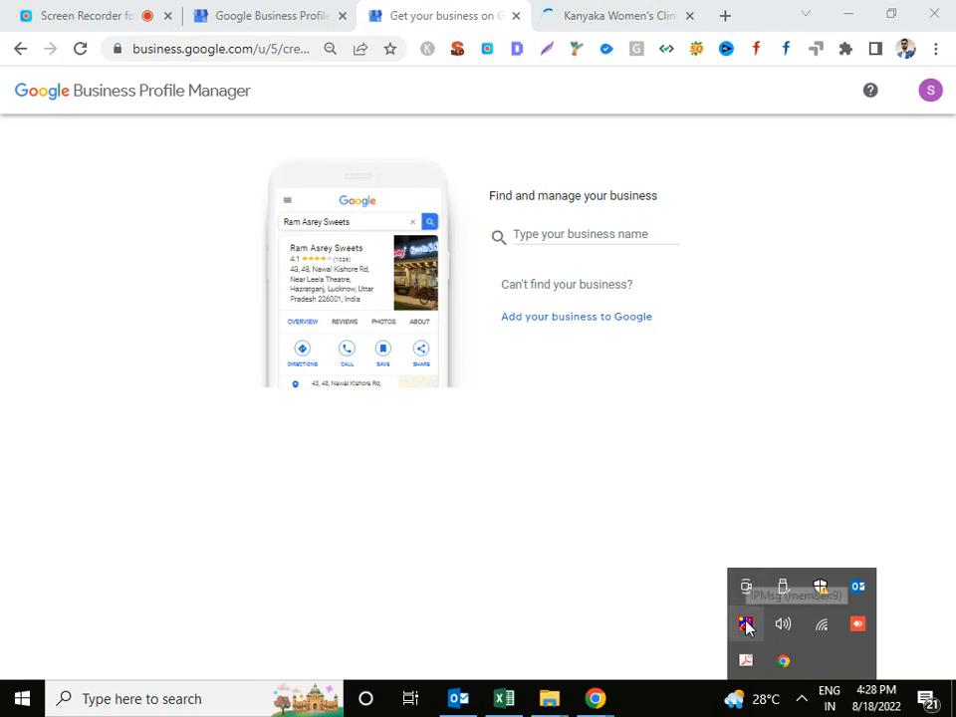
{"action": "left_click", "coordinate": [745, 624]}
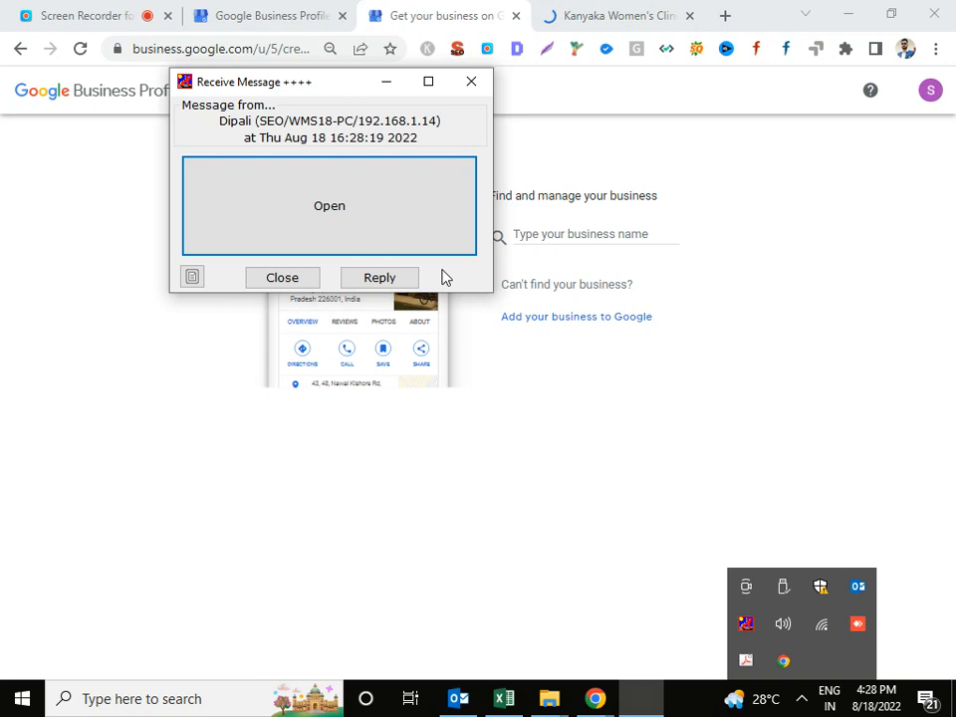
{"action": "left_click", "coordinate": [513, 224]}
{"action": "left_click", "coordinate": [504, 302]}
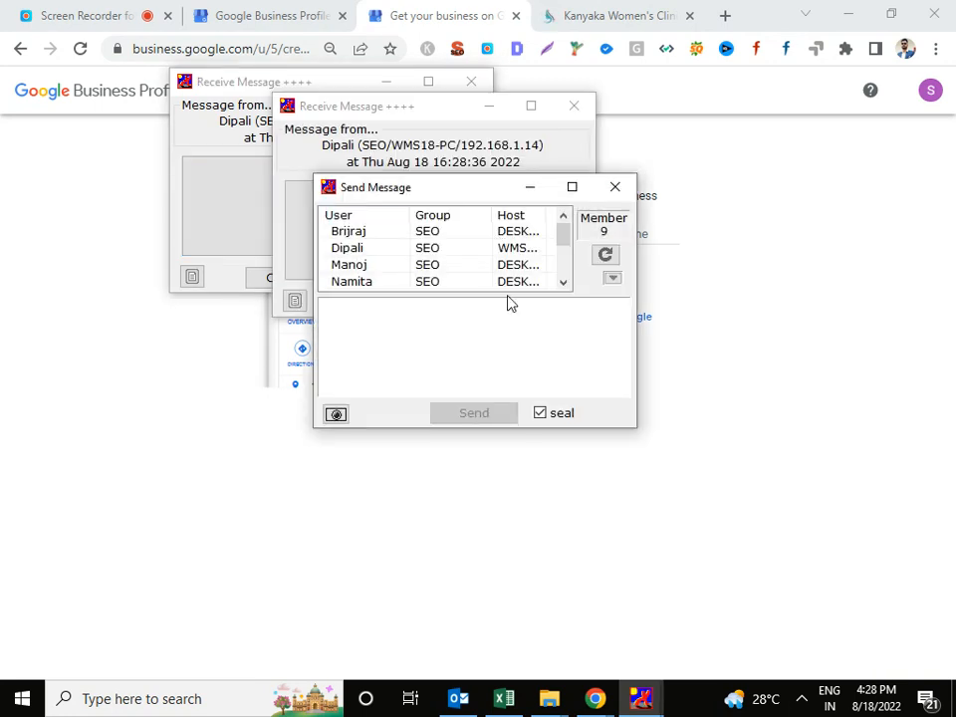
{"action": "left_click", "coordinate": [448, 224]}
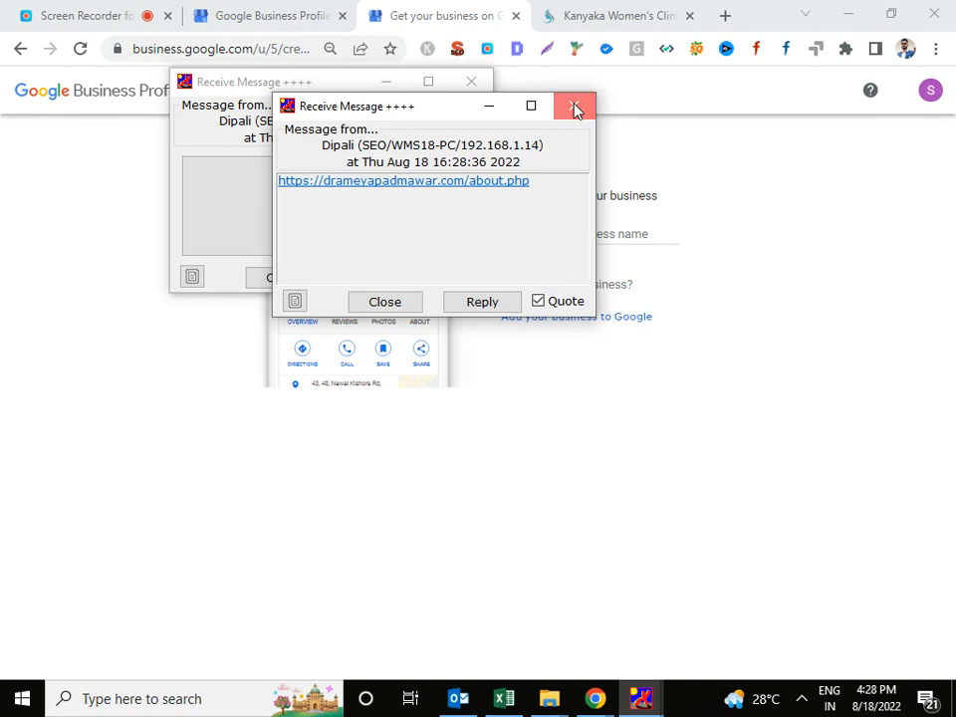
{"action": "left_click", "coordinate": [575, 108]}
{"action": "left_click", "coordinate": [390, 220]}
{"action": "left_click_drag", "start_coordinate": [416, 228], "coordinate": [141, 159]}
{"action": "key", "text": "ctrl+c"}
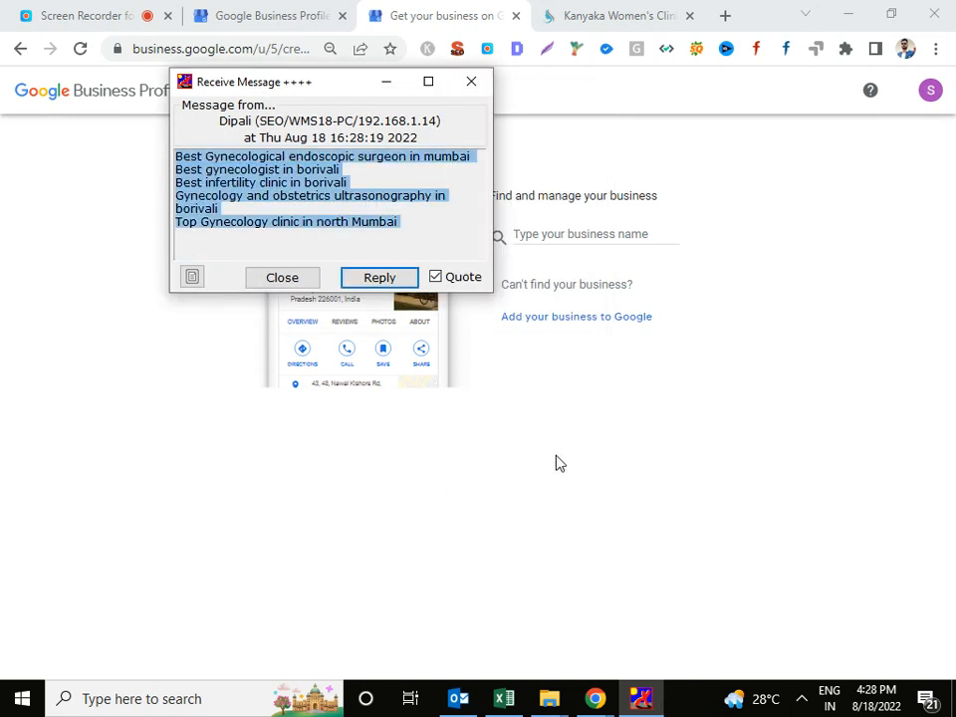
{"action": "left_click", "coordinate": [557, 458]}
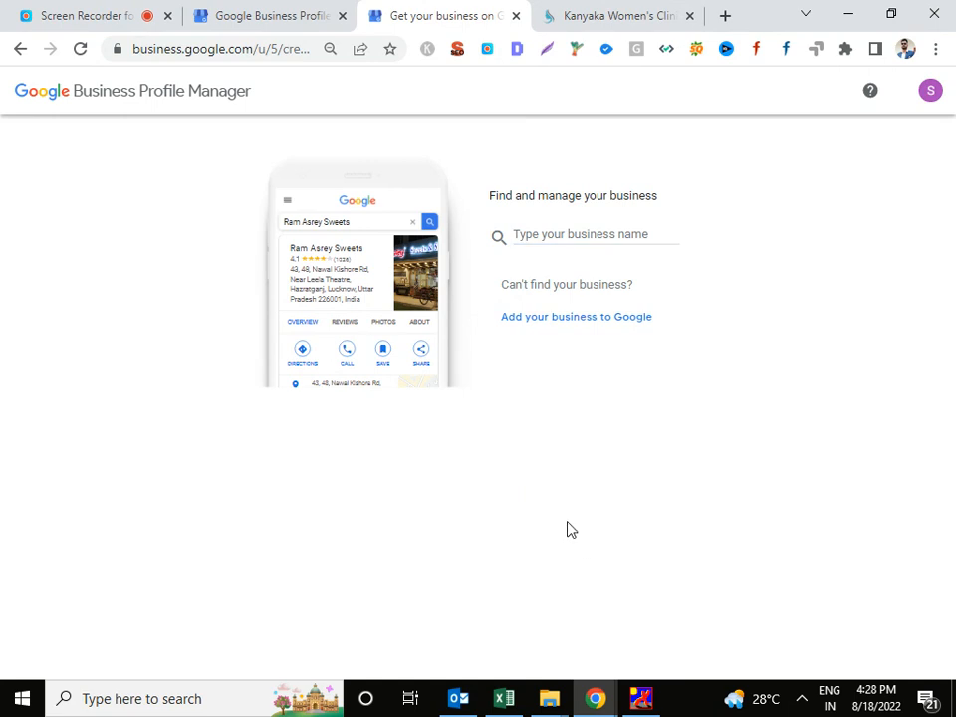
Check the Screen Recorder tab in Chrome.
{"action": "mouse_move", "coordinate": [504, 700]}
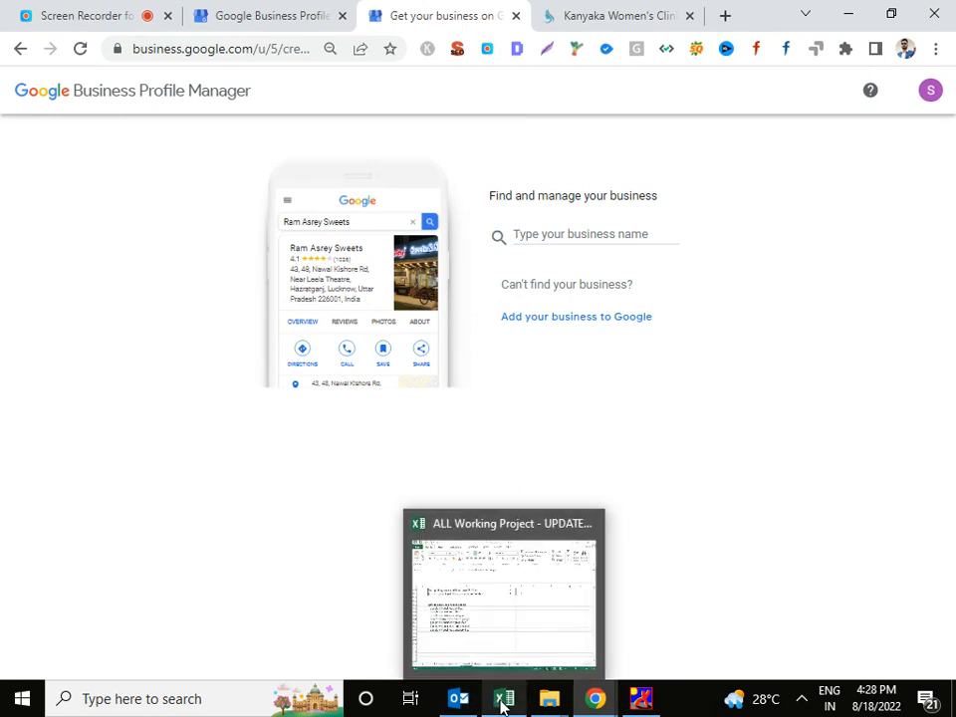
{"action": "left_click", "coordinate": [149, 17]}
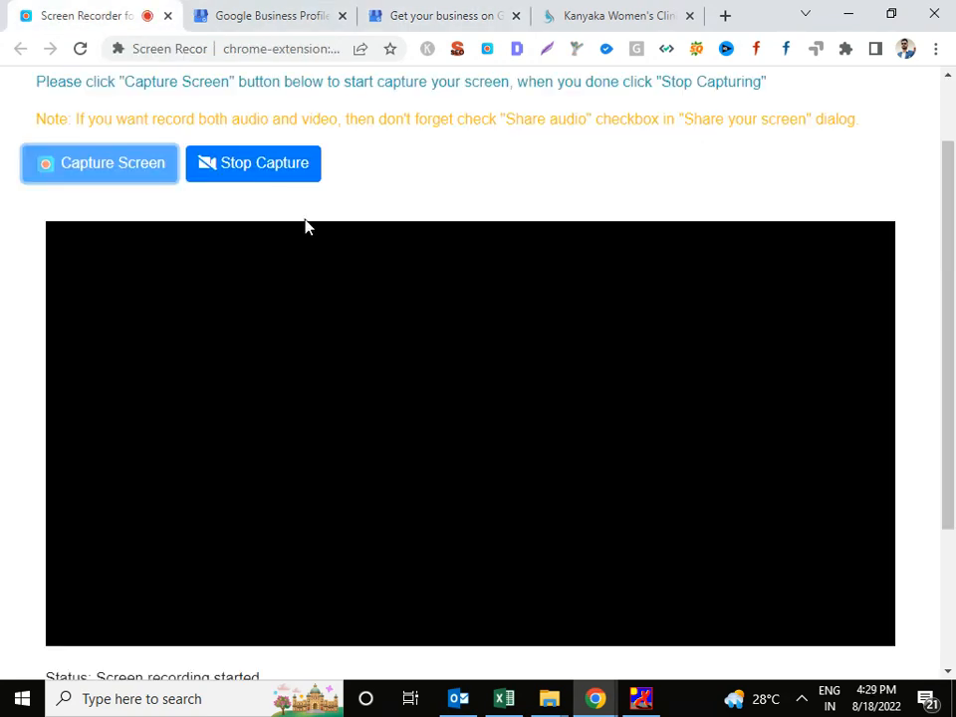
{"action": "scroll", "coordinate": [413, 239], "scroll_direction": "down", "scroll_amount": 3}
{"action": "scroll", "coordinate": [453, 315], "scroll_direction": "up", "scroll_amount": 3}
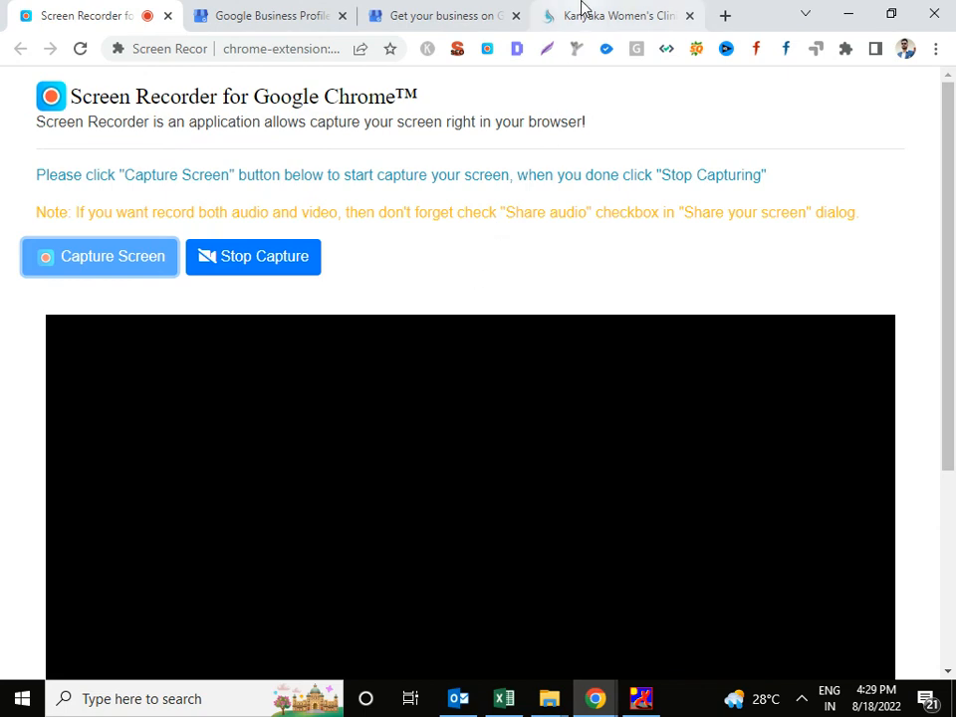
Look over the clinic's contact page, then bring the empty Bandicam folder forward in File Explorer.
{"action": "left_click", "coordinate": [583, 11]}
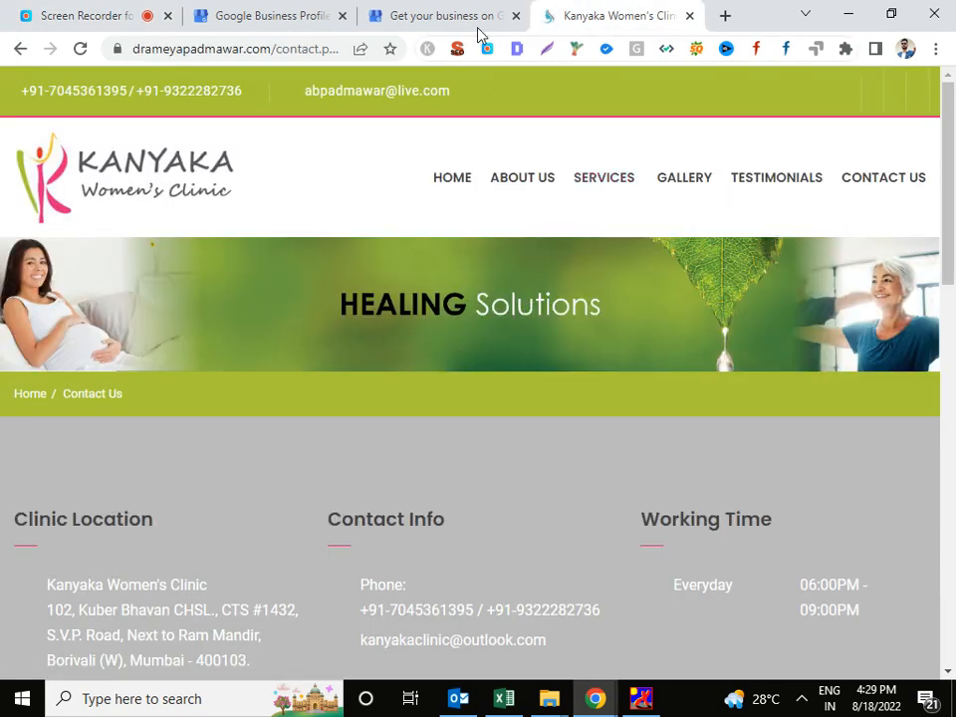
{"action": "scroll", "coordinate": [496, 253], "scroll_direction": "down", "scroll_amount": 10}
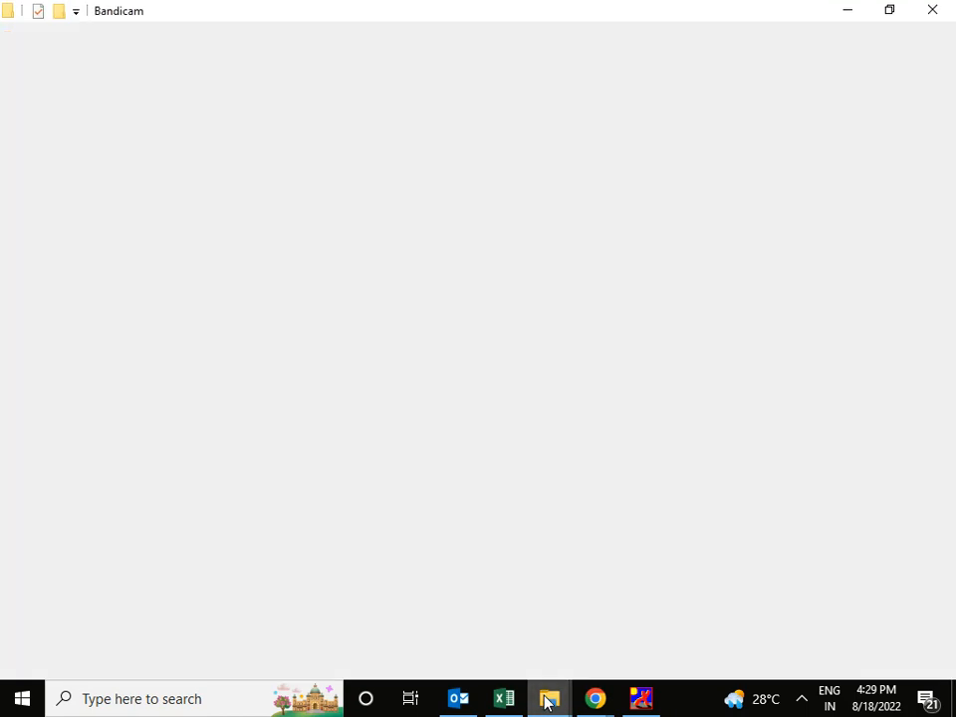
{"action": "mouse_move", "coordinate": [547, 702]}
{"action": "left_click", "coordinate": [657, 623]}
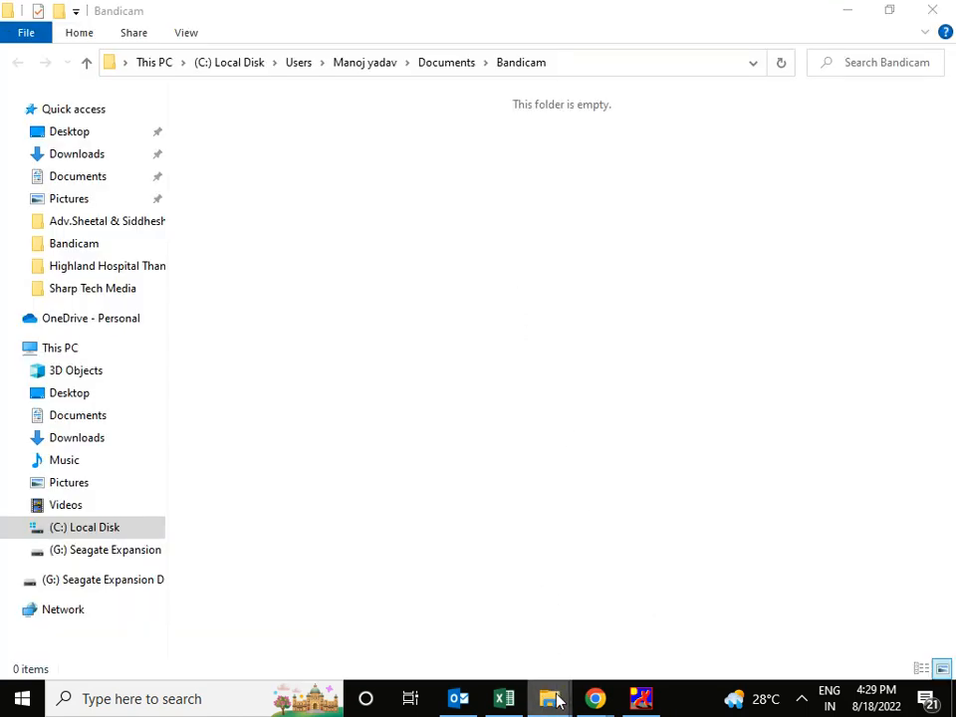
Create a New Text Document in the Bandicam folder, keeping its default name, and open it in Notepad.
{"action": "mouse_move", "coordinate": [555, 700]}
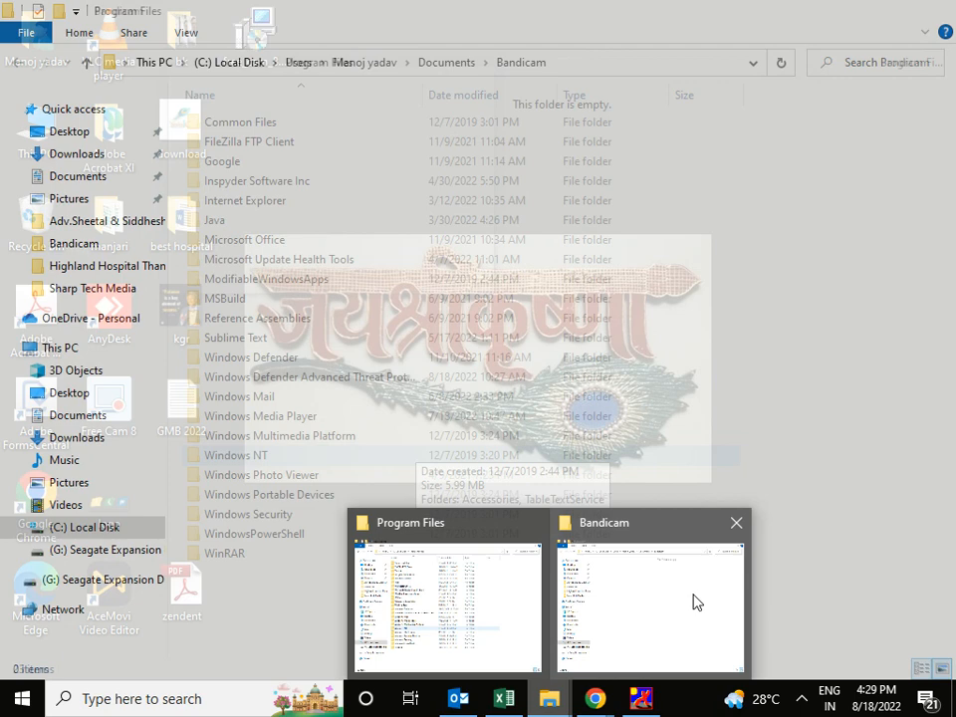
{"action": "left_click", "coordinate": [693, 601]}
{"action": "right_click", "coordinate": [563, 251]}
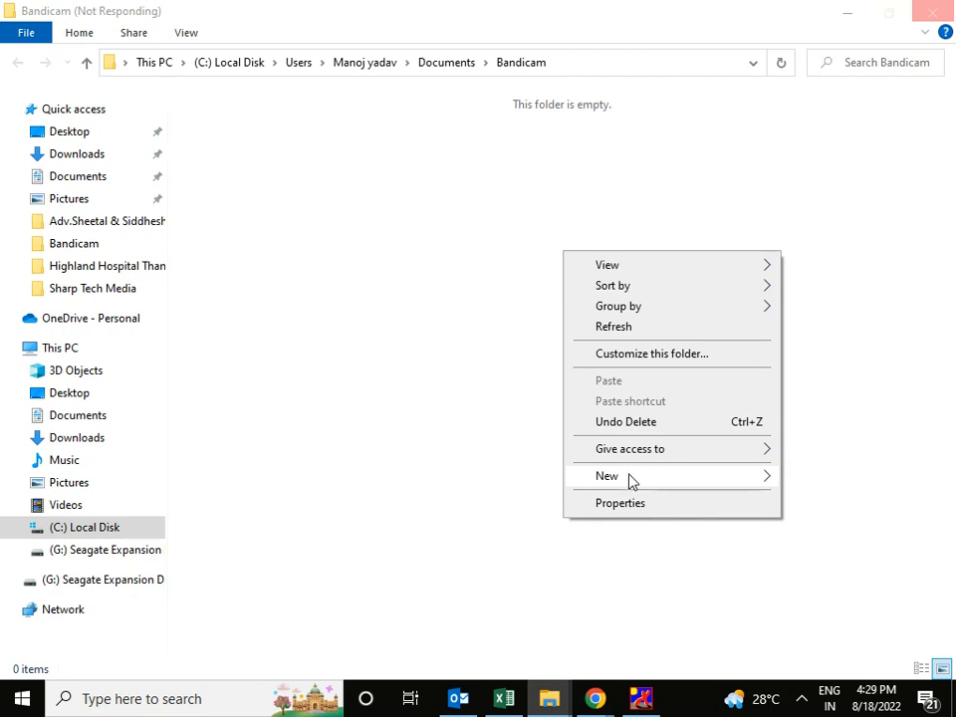
{"action": "mouse_move", "coordinate": [637, 479]}
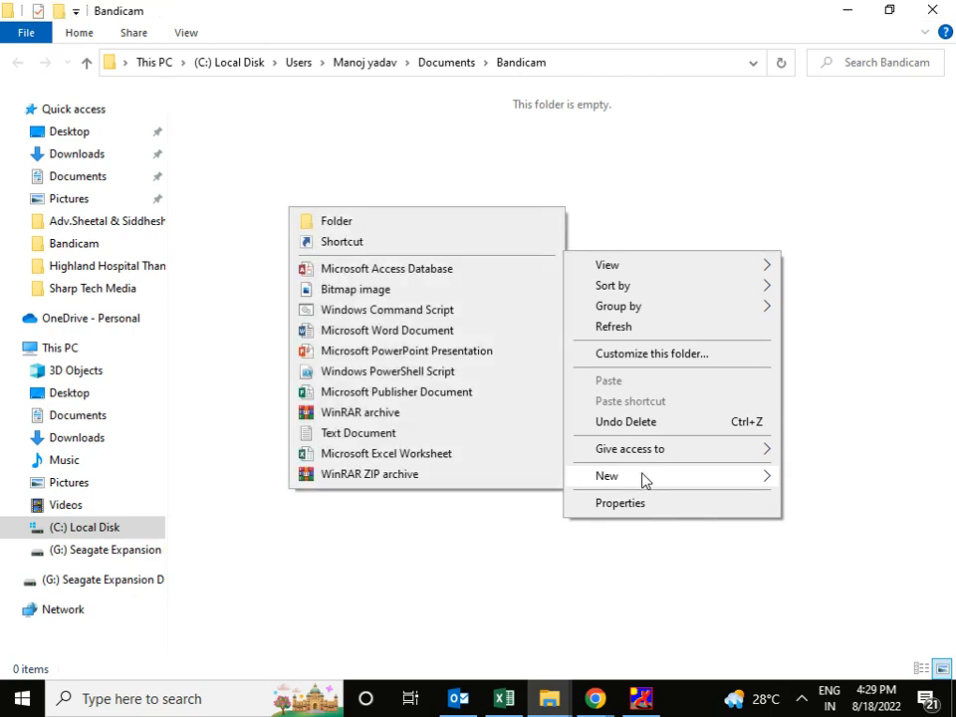
{"action": "left_click", "coordinate": [378, 436]}
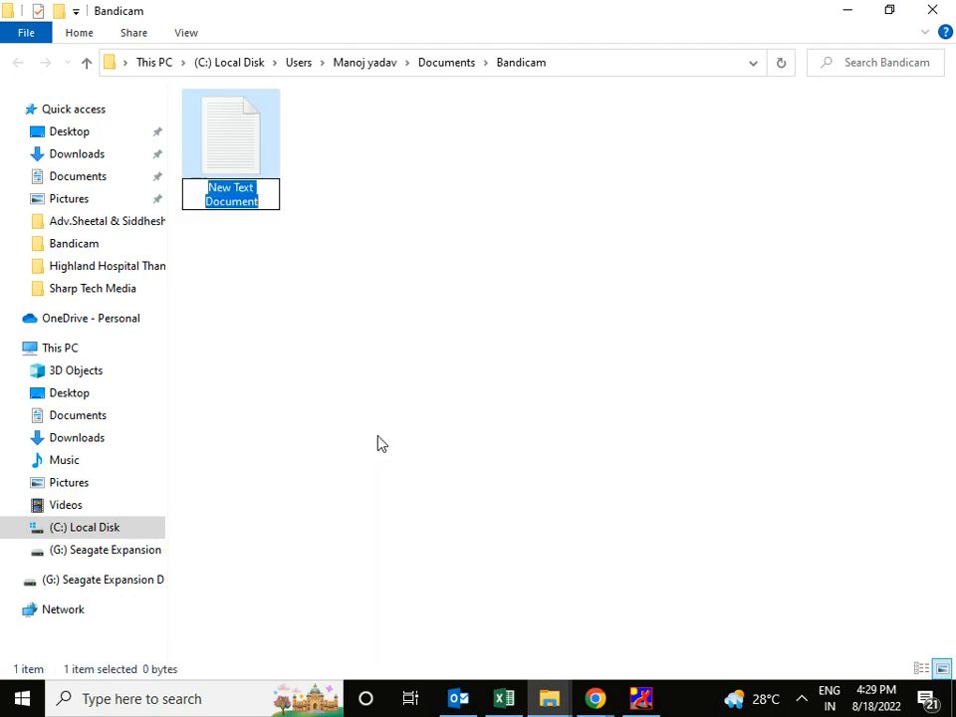
{"action": "type", "text": "hh"}
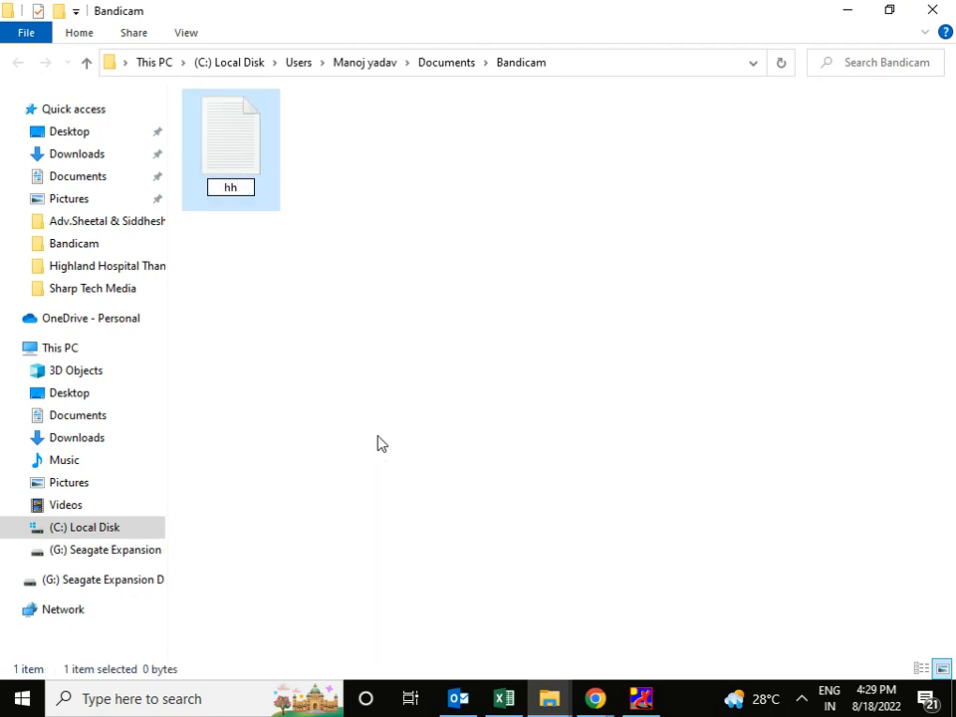
{"action": "key", "text": "Escape"}
{"action": "double_click", "coordinate": [244, 170]}
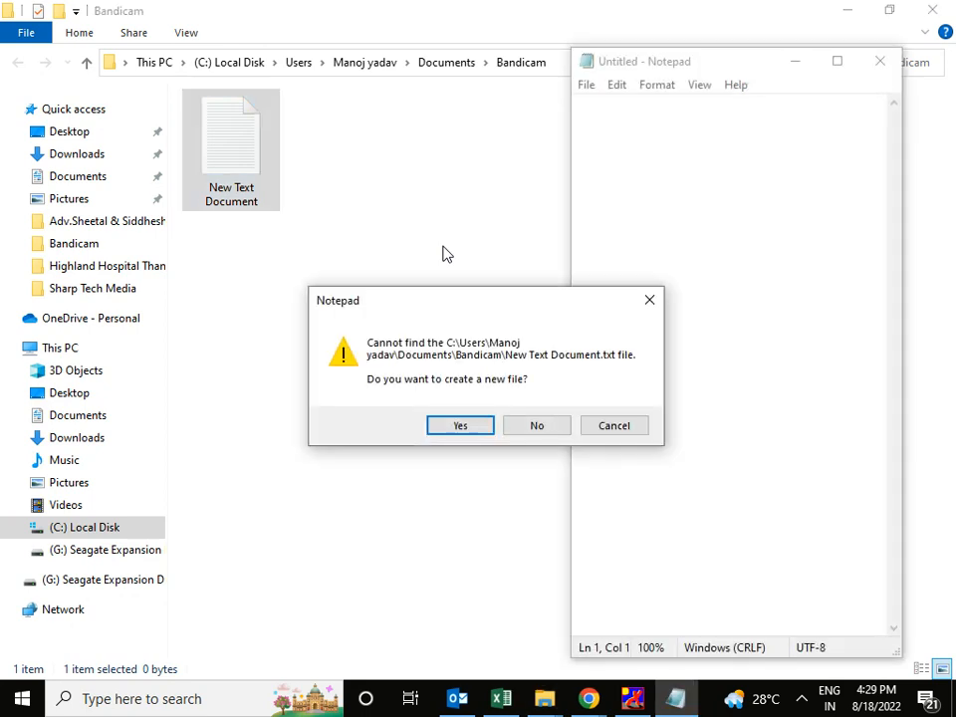
Paste the five keyword phrases into a blank, maximized note and copy the ultrasonography line to line 8.
{"action": "left_click", "coordinate": [545, 427]}
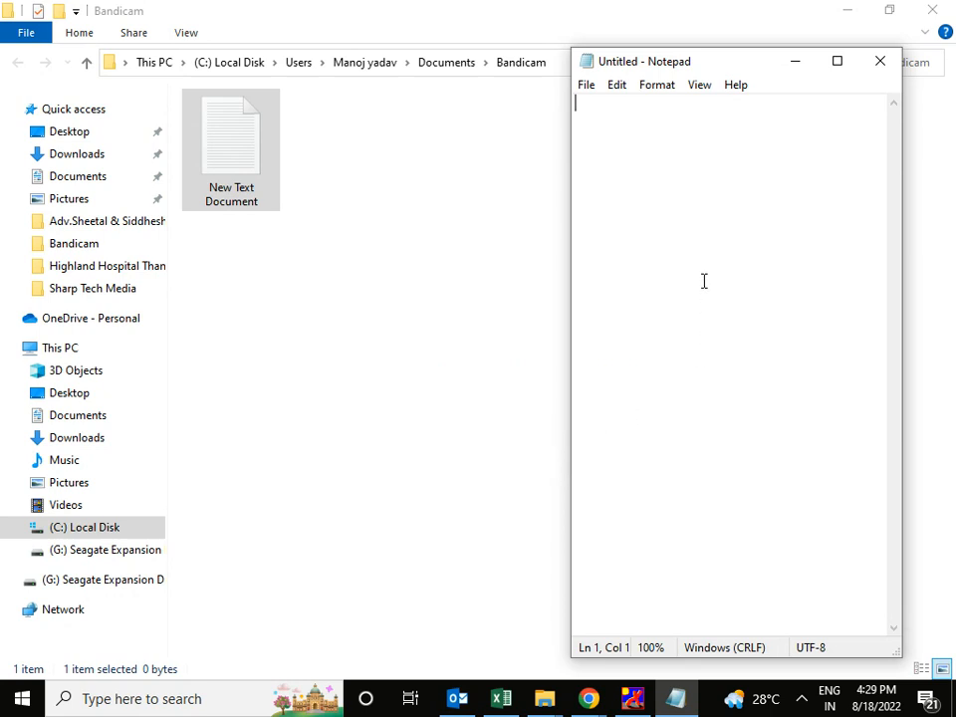
{"action": "key", "text": "ctrl+v"}
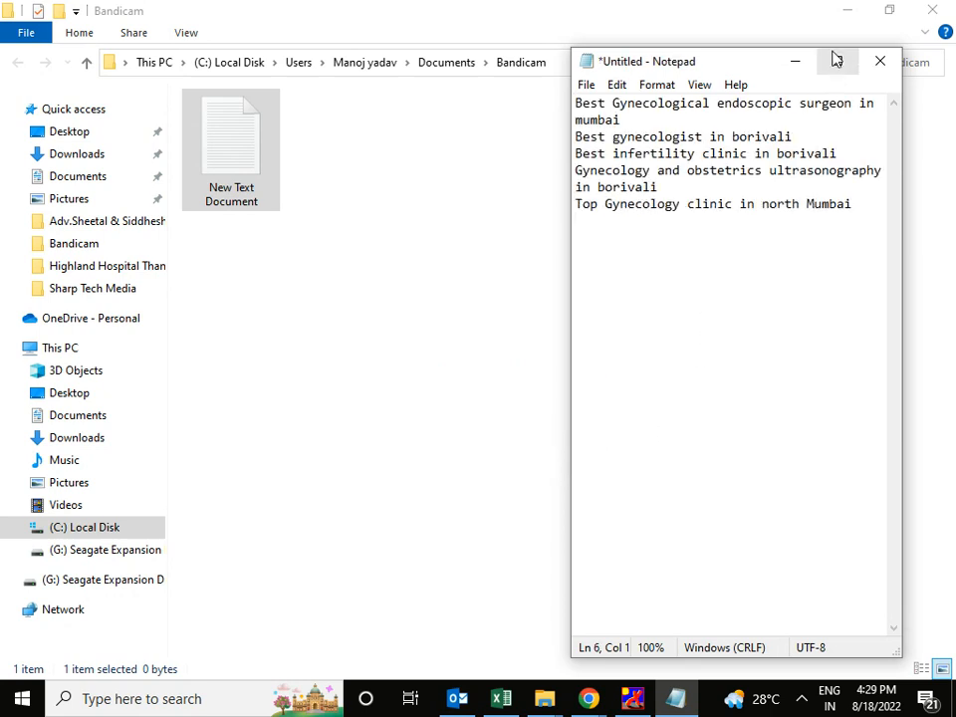
{"action": "left_click", "coordinate": [836, 60]}
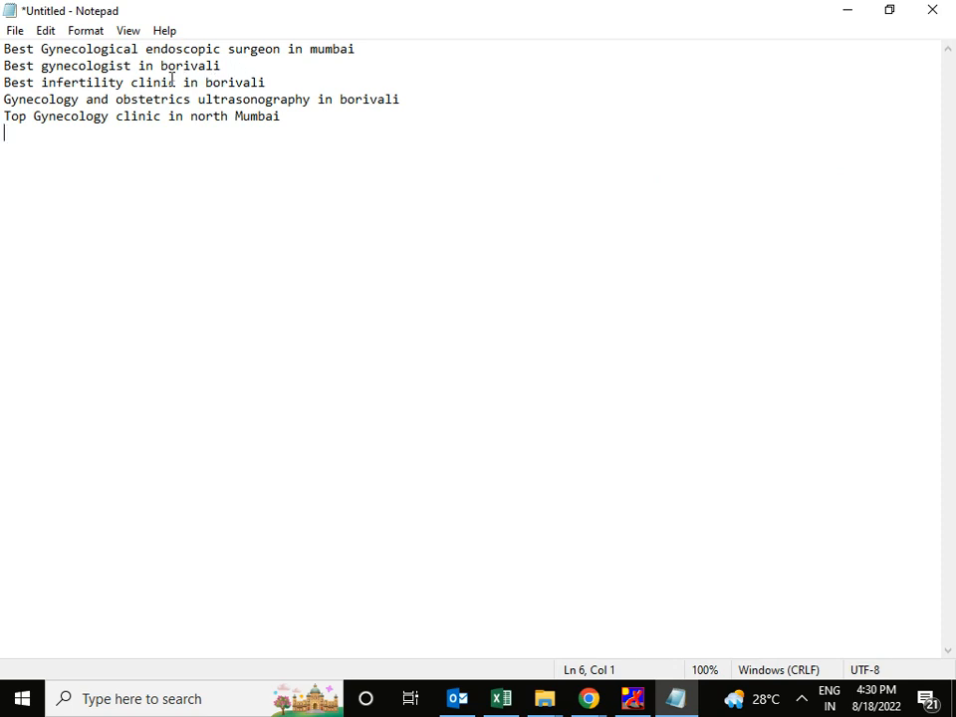
{"action": "left_click_drag", "start_coordinate": [6, 99], "coordinate": [234, 100]}
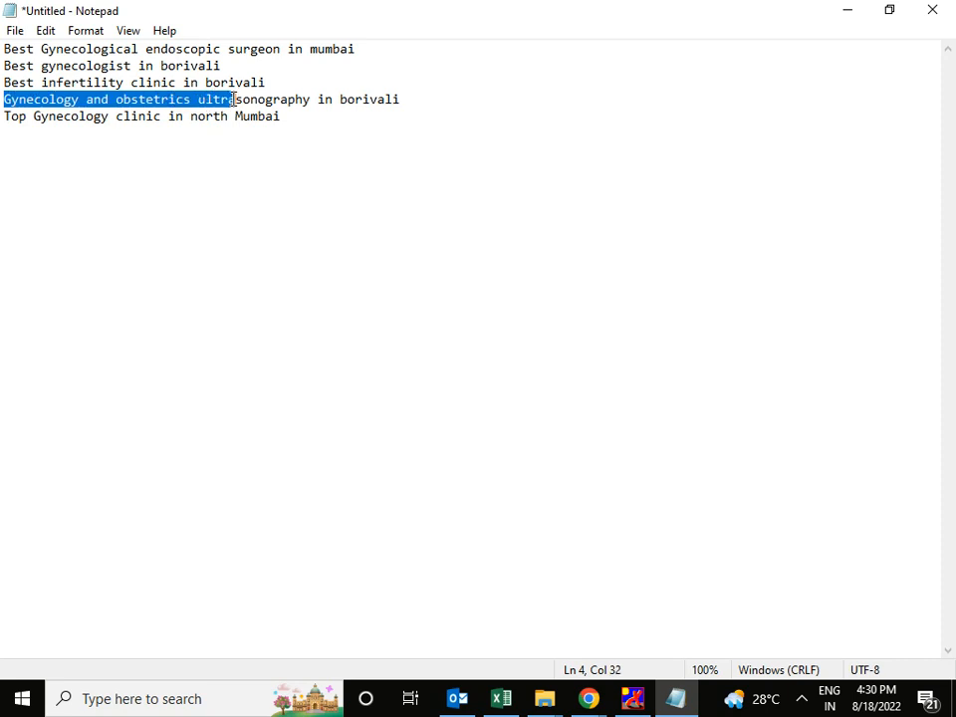
{"action": "left_click_drag", "start_coordinate": [234, 99], "coordinate": [409, 100]}
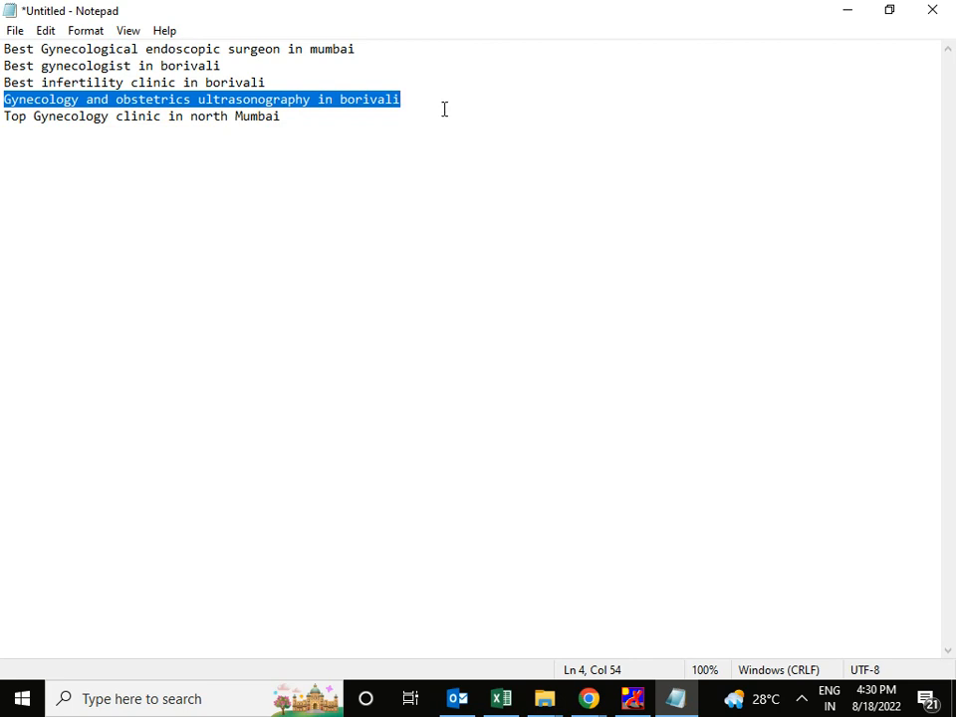
{"action": "key", "text": "ctrl+c"}
{"action": "left_click", "coordinate": [418, 147]}
{"action": "key", "text": "Return"}
{"action": "key", "text": "Return"}
{"action": "key", "text": "ctrl+v"}
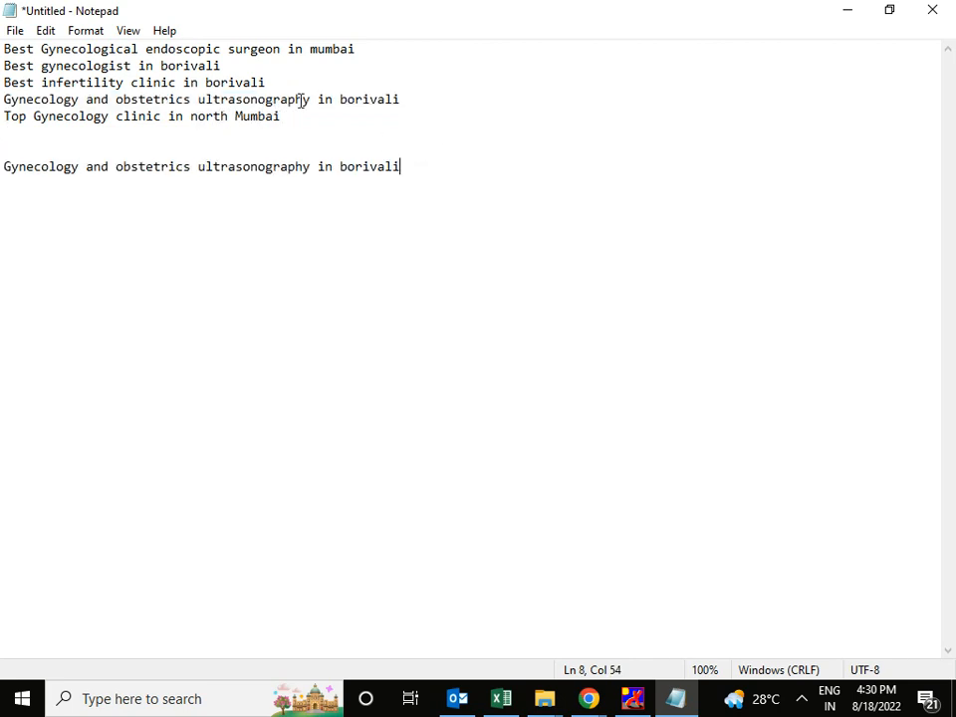
Add 'clinic' before 'in borivali' and 'Best' at the start of line 8.
{"action": "double_click", "coordinate": [140, 117]}
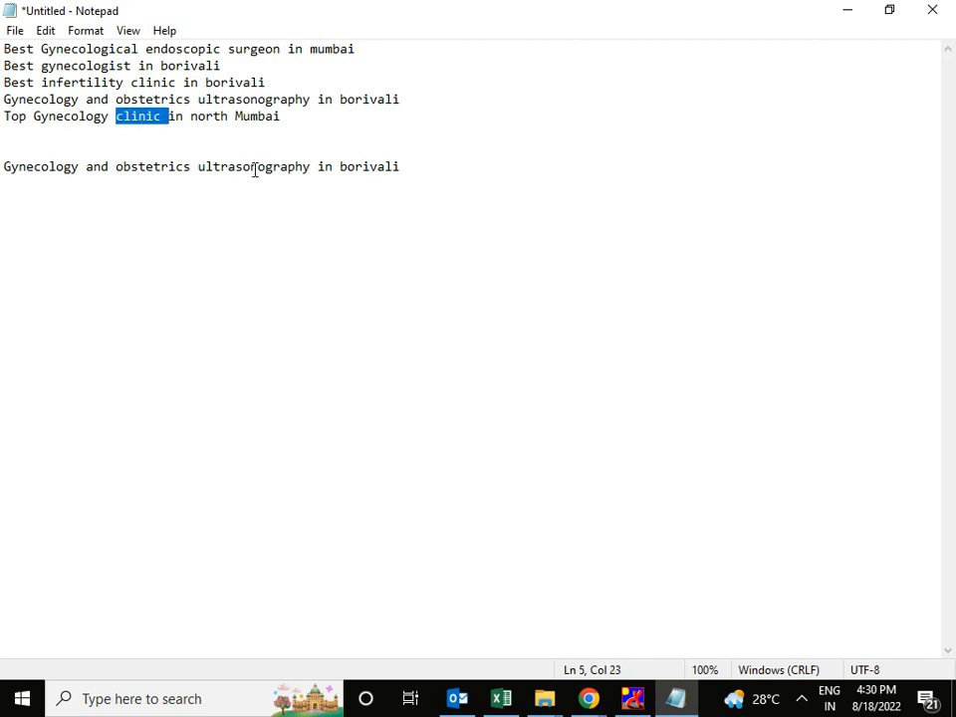
{"action": "key", "text": "ctrl+c"}
{"action": "left_click", "coordinate": [314, 166]}
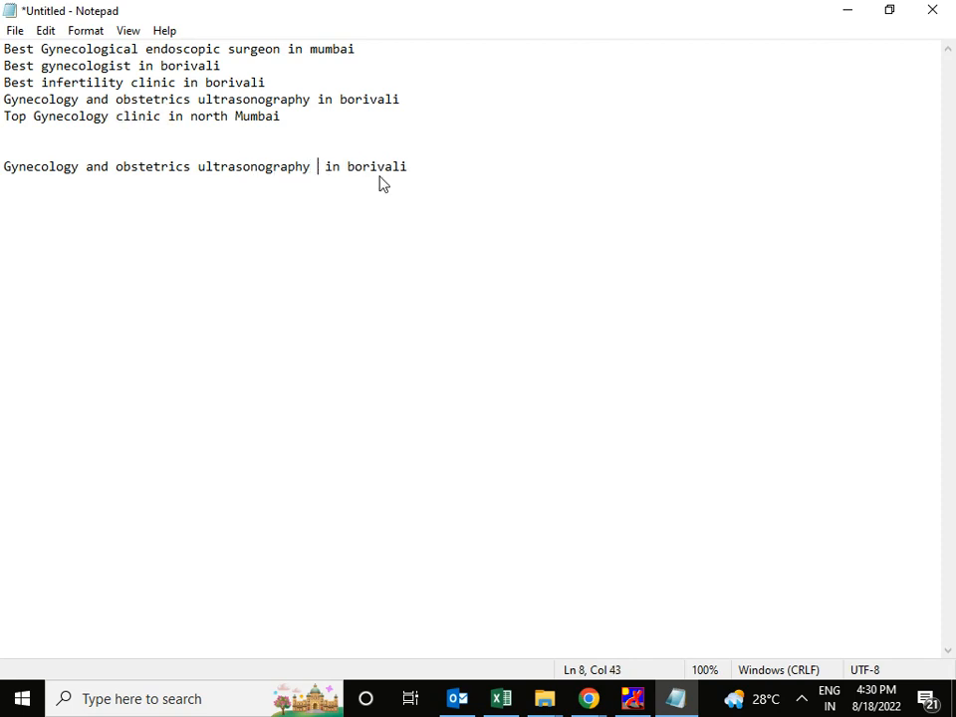
{"action": "key", "text": "ctrl+v"}
{"action": "left_click", "coordinate": [4, 167]}
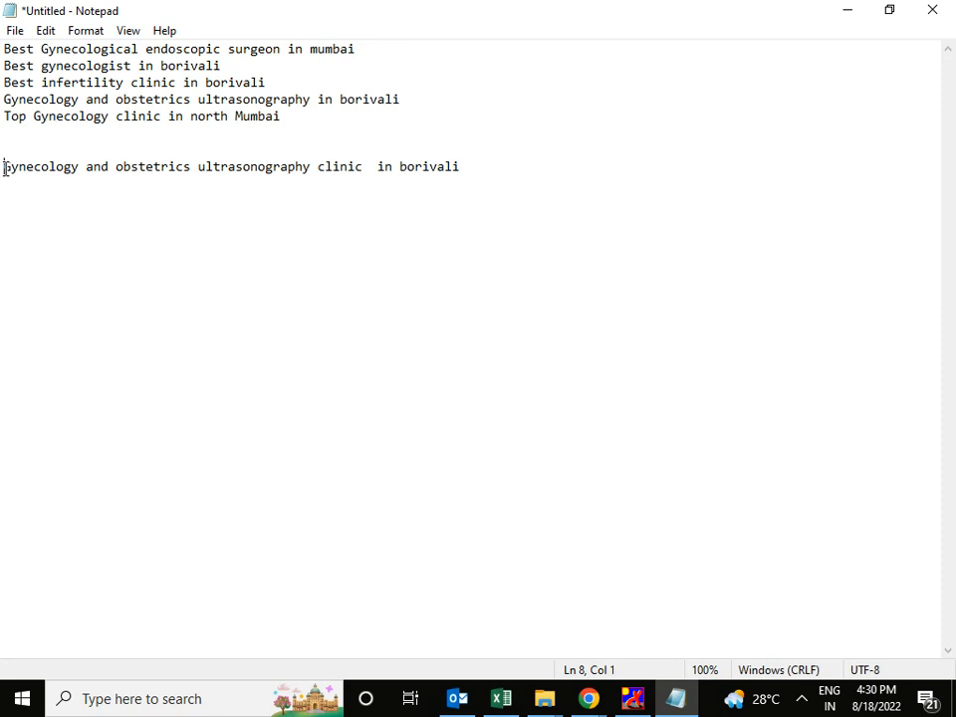
{"action": "type", "text": "Best"}
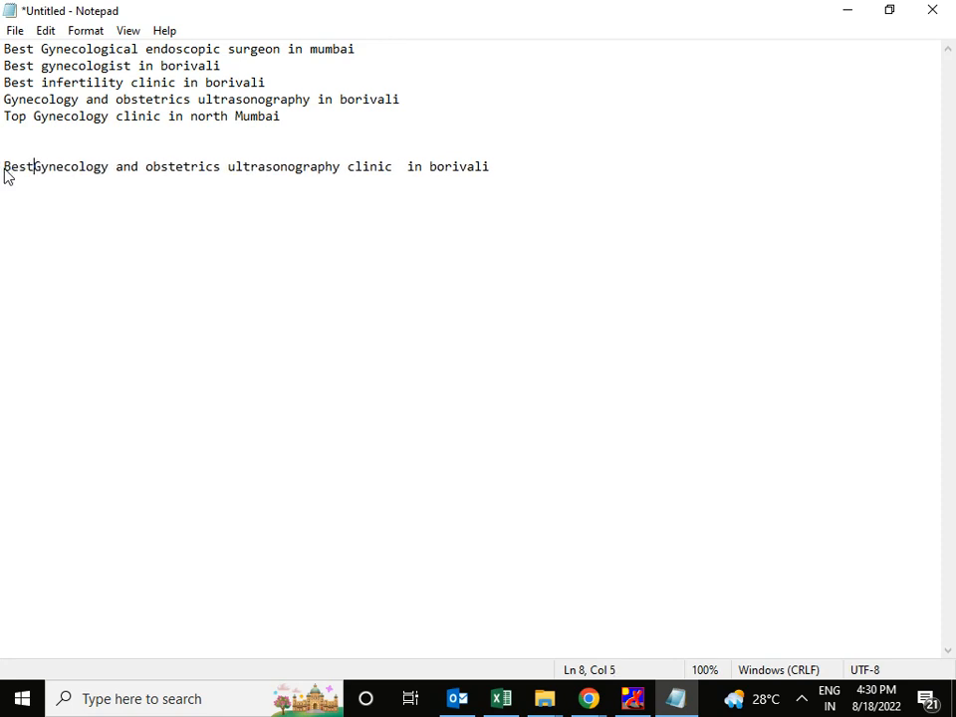
Capitalize Obstetrics, Ultrasonography, Clinic and Borivali on line 8.
{"action": "left_click", "coordinate": [159, 165]}
{"action": "key", "text": "BackSpace"}
{"action": "type", "text": "O"}
{"action": "left_click", "coordinate": [242, 170]}
{"action": "key", "text": "BackSpace"}
{"action": "type", "text": "U"}
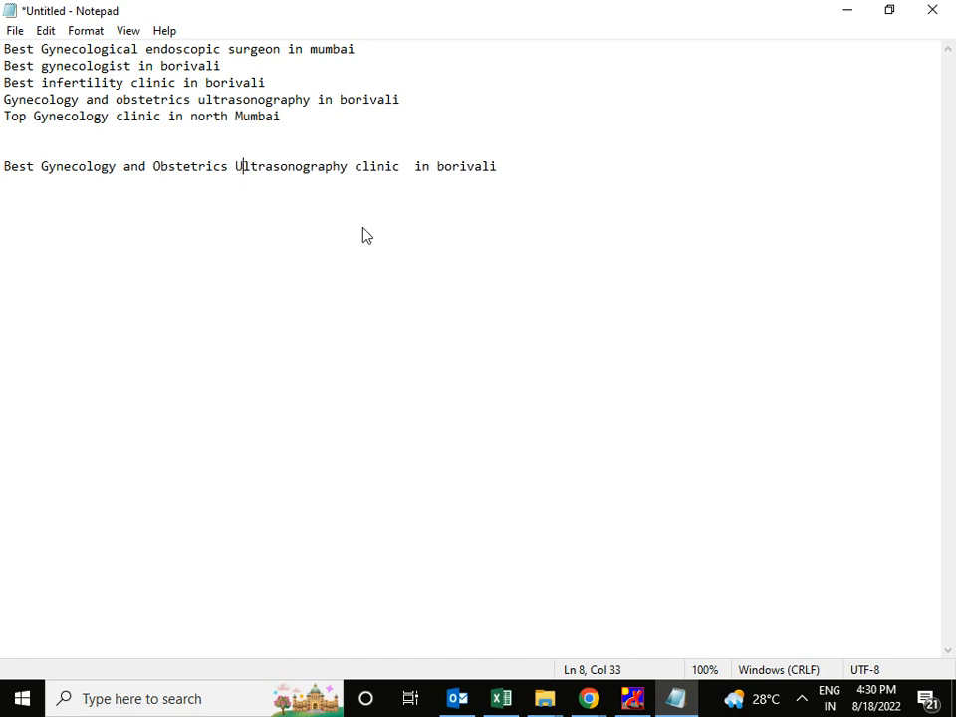
{"action": "key", "text": "Right"}
{"action": "key", "text": "Right"}
{"action": "key", "text": "Right"}
{"action": "key", "text": "Right"}
{"action": "key", "text": "Right"}
{"action": "key", "text": "Right"}
{"action": "key", "text": "Right"}
{"action": "key", "text": "Right"}
{"action": "key", "text": "Right"}
{"action": "key", "text": "Right"}
{"action": "key", "text": "Right"}
{"action": "key", "text": "Right"}
{"action": "key", "text": "Right"}
{"action": "key", "text": "Right"}
{"action": "key", "text": "Right"}
{"action": "key", "text": "Right"}
{"action": "key", "text": "BackSpace"}
{"action": "type", "text": "C"}
{"action": "key", "text": "Right"}
{"action": "key", "text": "Right"}
{"action": "key", "text": "Right"}
{"action": "key", "text": "Right"}
{"action": "key", "text": "Right"}
{"action": "key", "text": "Right"}
{"action": "key", "text": "Right"}
{"action": "key", "text": "Right"}
{"action": "key", "text": "Right"}
{"action": "key", "text": "Right"}
{"action": "key", "text": "Right"}
{"action": "key", "text": "BackSpace"}
{"action": "type", "text": "B"}
{"action": "left_click", "coordinate": [587, 700]}
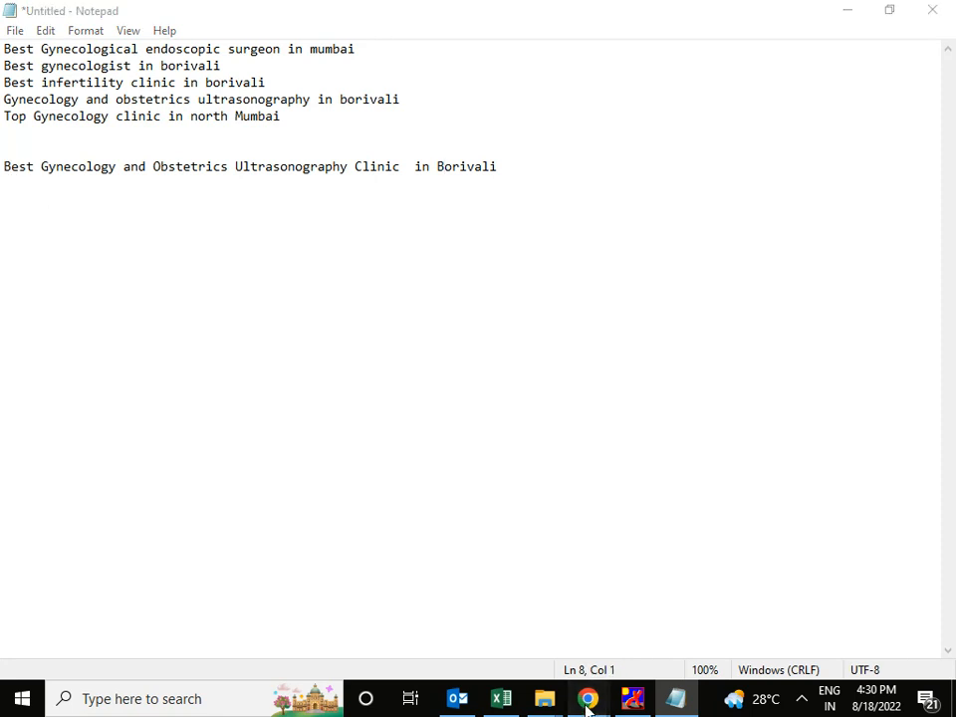
Copy the doctor's name from the welcome heading on the clinic website's HOME page.
{"action": "left_click", "coordinate": [683, 615]}
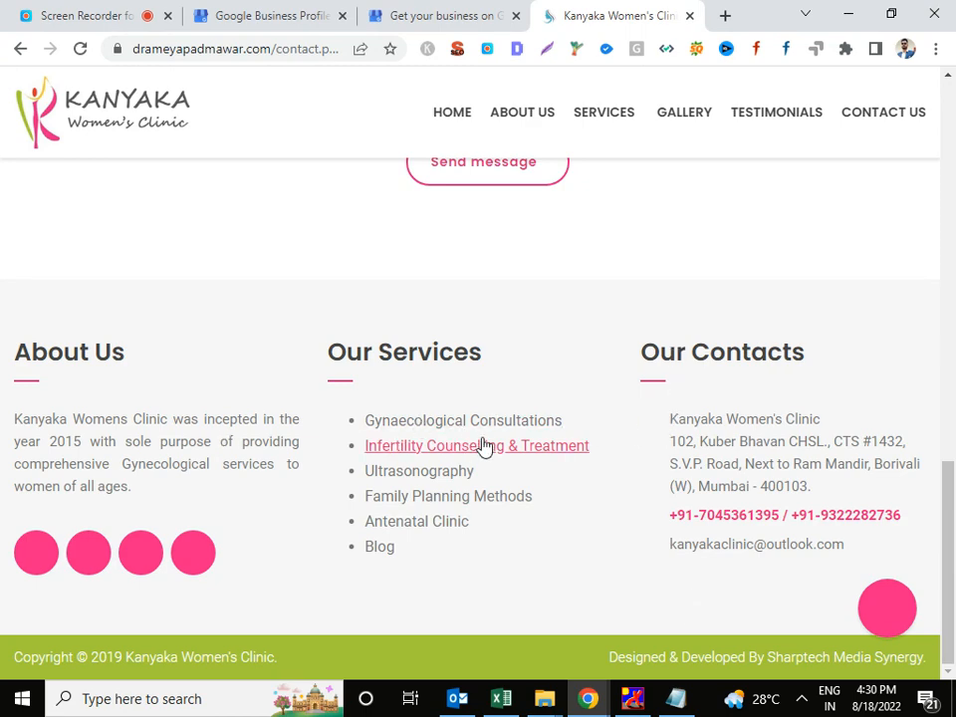
{"action": "scroll", "coordinate": [497, 438], "scroll_direction": "up", "scroll_amount": 5}
{"action": "scroll", "coordinate": [510, 434], "scroll_direction": "up", "scroll_amount": 10}
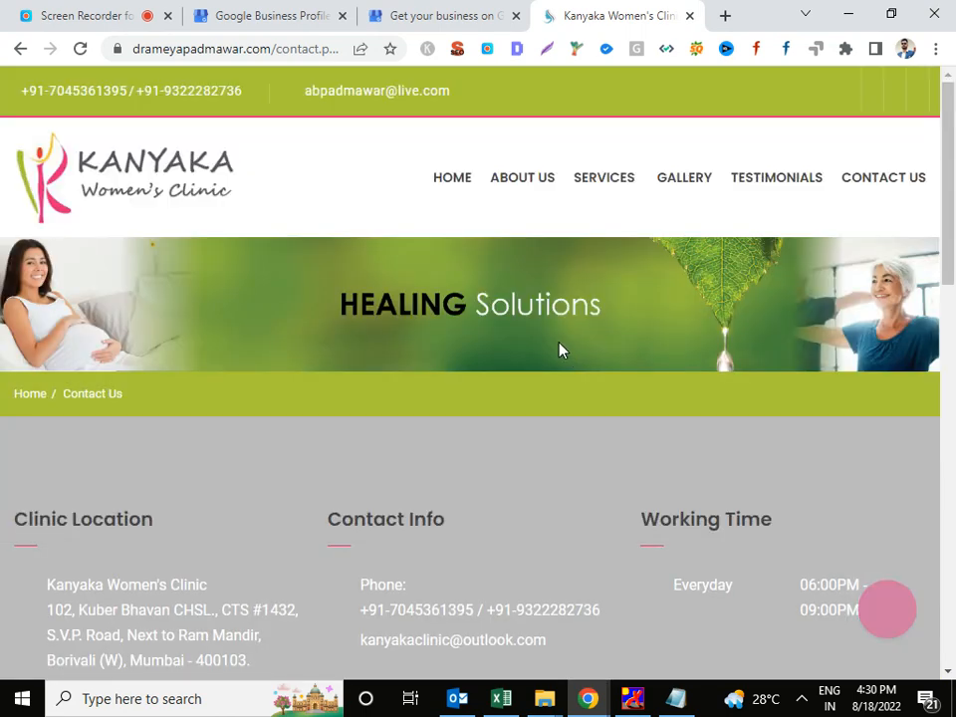
{"action": "left_click", "coordinate": [456, 183]}
{"action": "scroll", "coordinate": [582, 254], "scroll_direction": "down", "scroll_amount": 5}
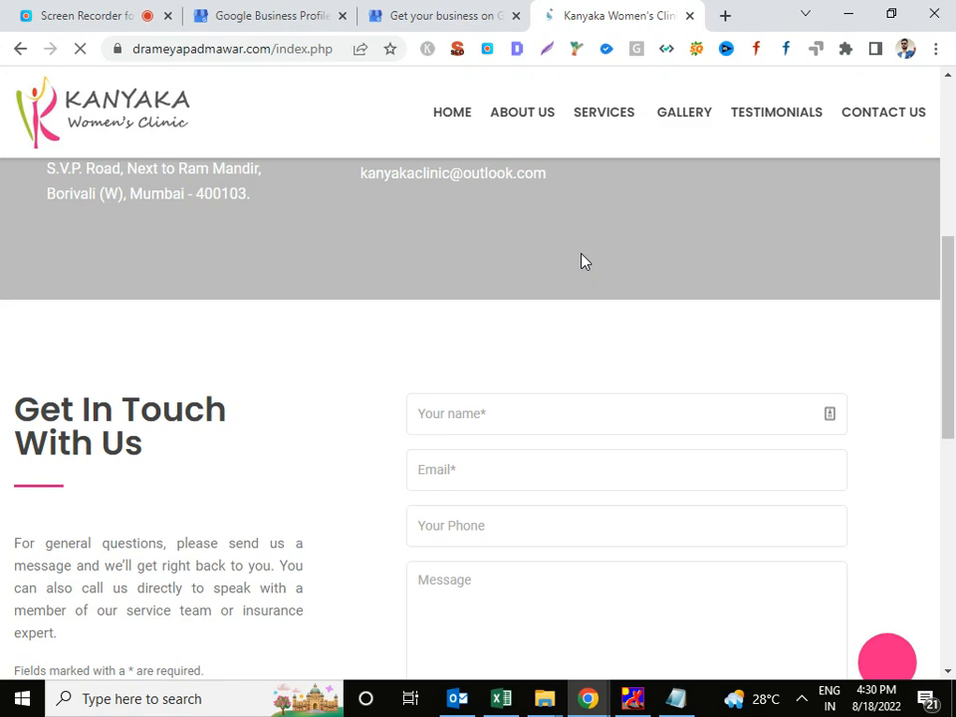
{"action": "scroll", "coordinate": [583, 261], "scroll_direction": "down", "scroll_amount": 5}
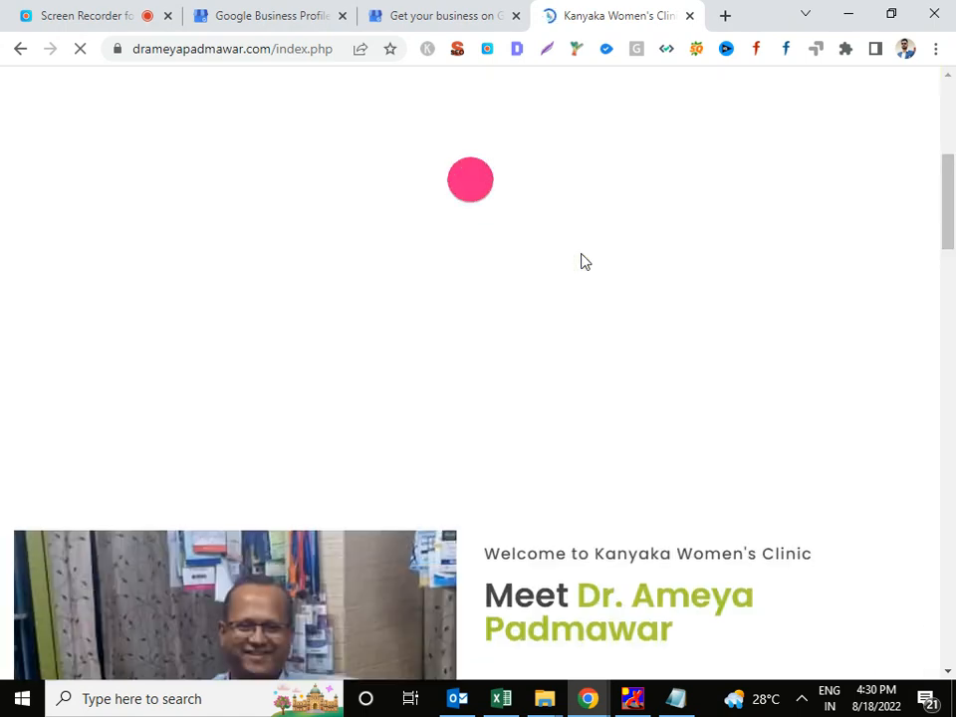
{"action": "scroll", "coordinate": [583, 259], "scroll_direction": "down", "scroll_amount": 3}
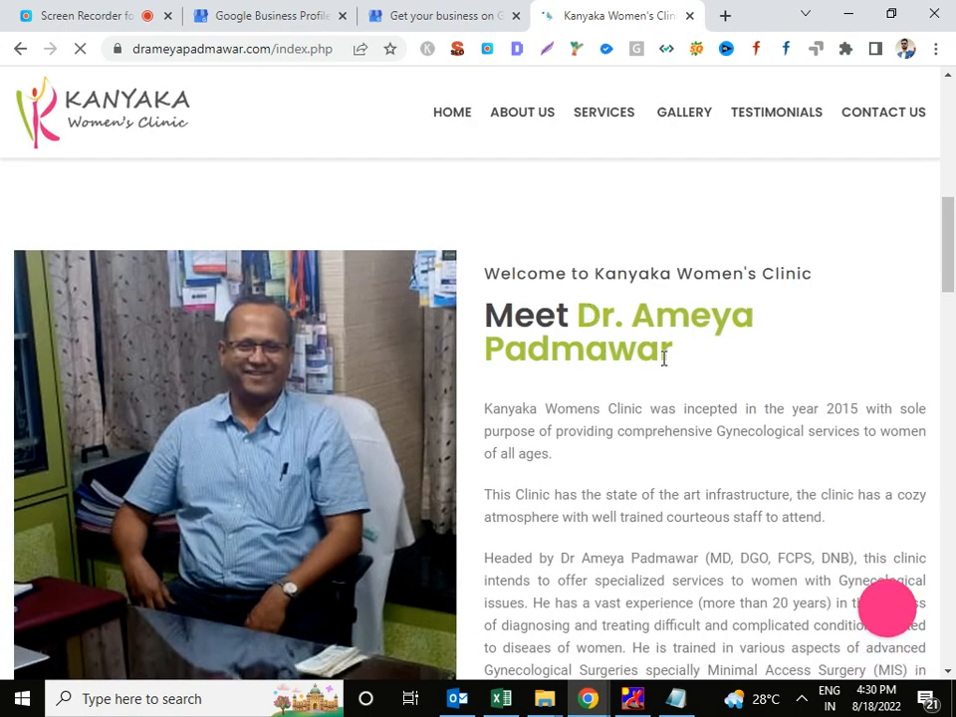
{"action": "left_click_drag", "start_coordinate": [578, 317], "coordinate": [674, 363]}
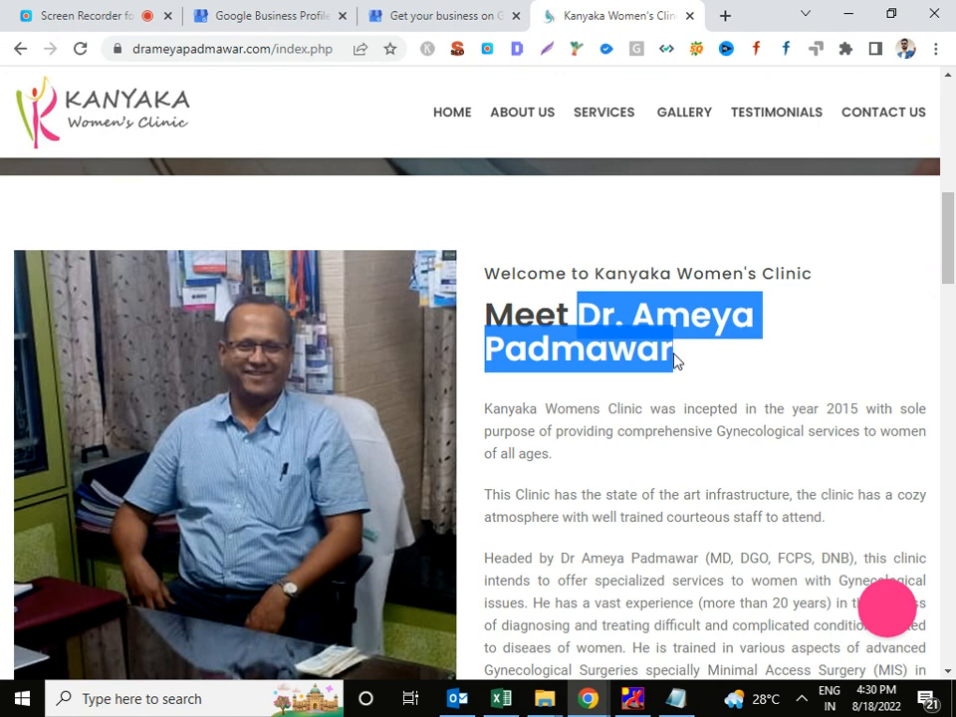
{"action": "key", "text": "ctrl+c"}
{"action": "key", "text": "alt+Tab"}
Prefix line 8 with the doctor's name and a hyphen, and add ', Infertility' after Ultrasonography.
{"action": "key", "text": "ctrl+v"}
{"action": "type", "text": "-"}
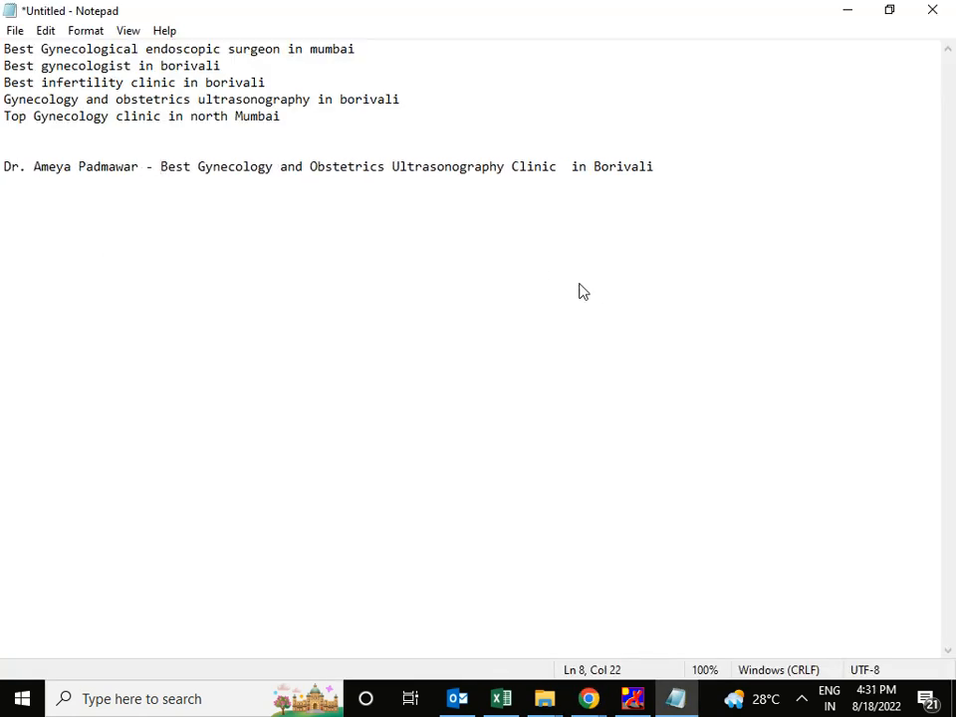
{"action": "left_click_drag", "start_coordinate": [44, 84], "coordinate": [126, 84]}
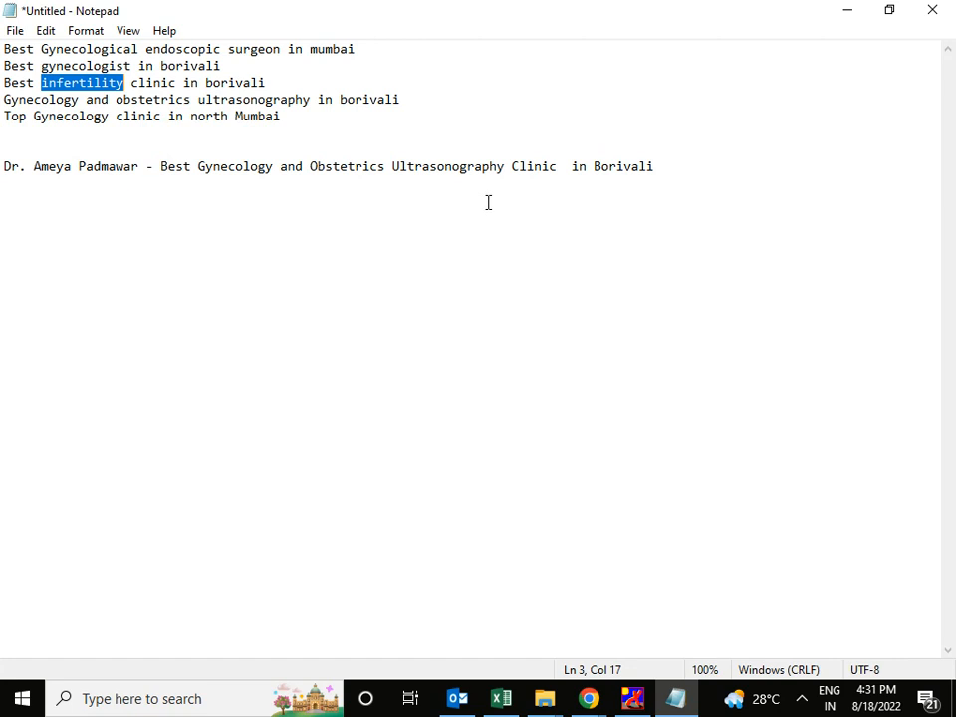
{"action": "left_click", "coordinate": [508, 171]}
{"action": "type", "text": ","}
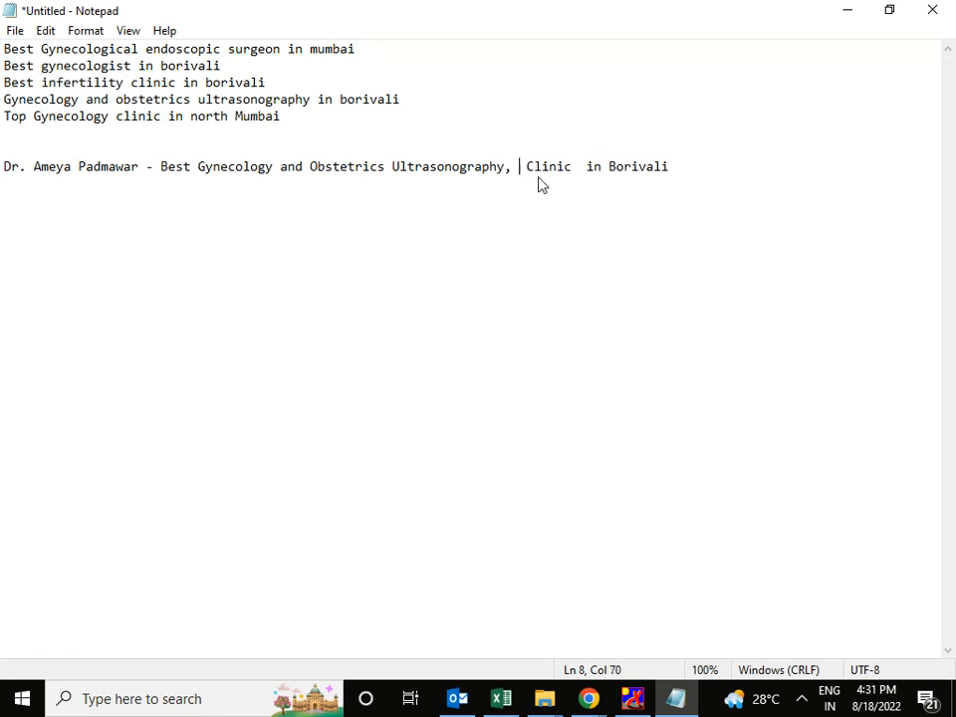
{"action": "key", "text": "ctrl+v"}
{"action": "left_click", "coordinate": [520, 167]}
{"action": "key", "text": "Delete"}
{"action": "type", "text": "I"}
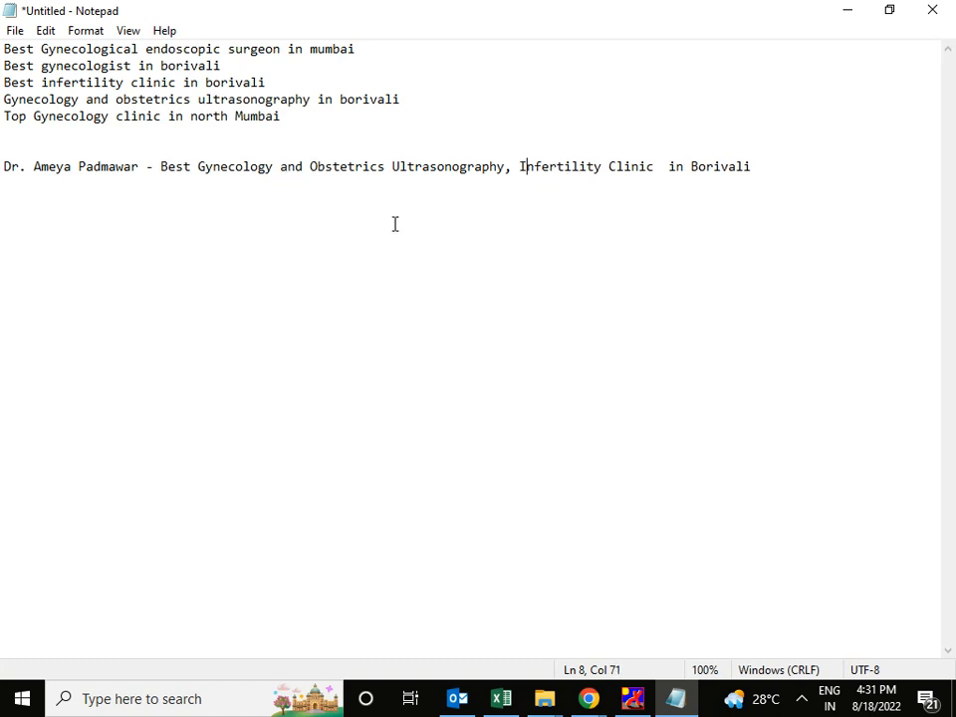
Insert 'Endoscopic' before 'and' in the business name line.
{"action": "left_click", "coordinate": [189, 48]}
{"action": "double_click", "coordinate": [189, 48]}
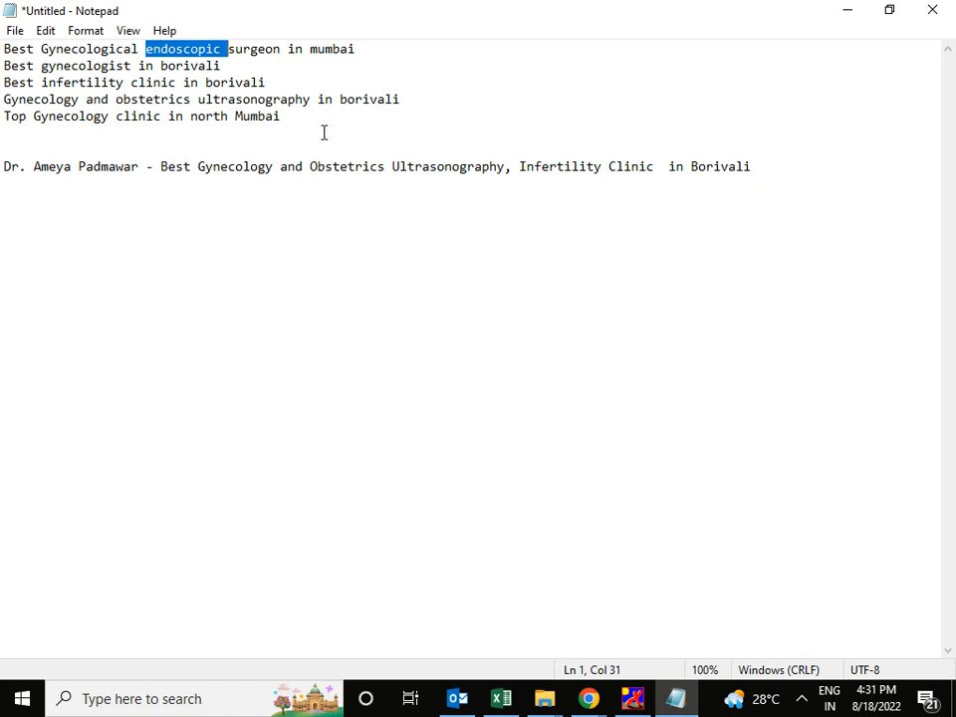
{"action": "left_click", "coordinate": [281, 166]}
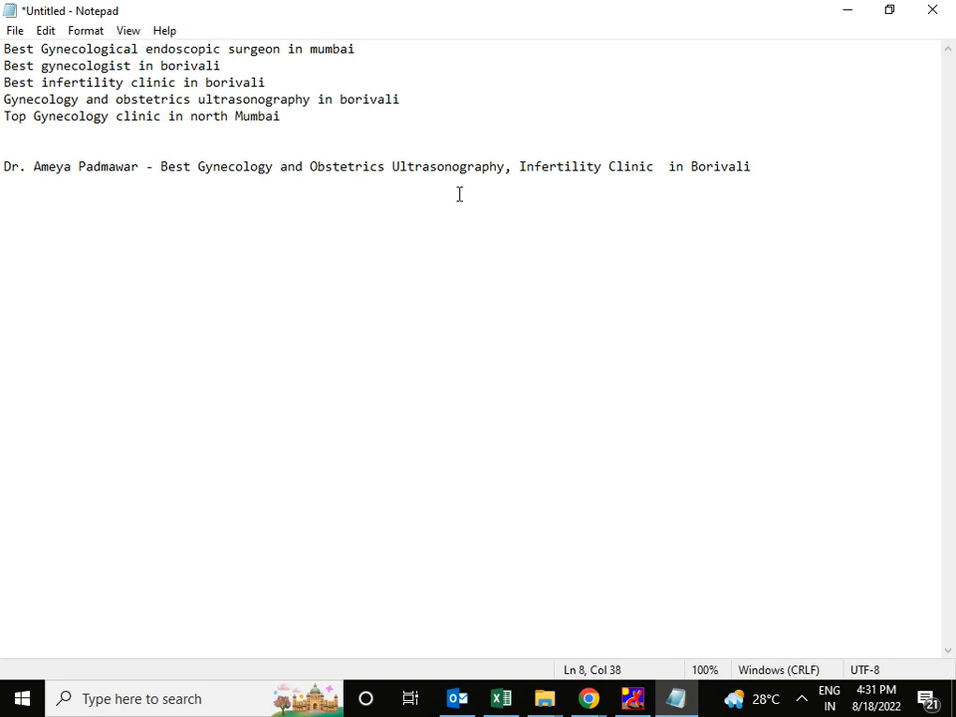
{"action": "key", "text": "ctrl+v"}
{"action": "left_click", "coordinate": [287, 166]}
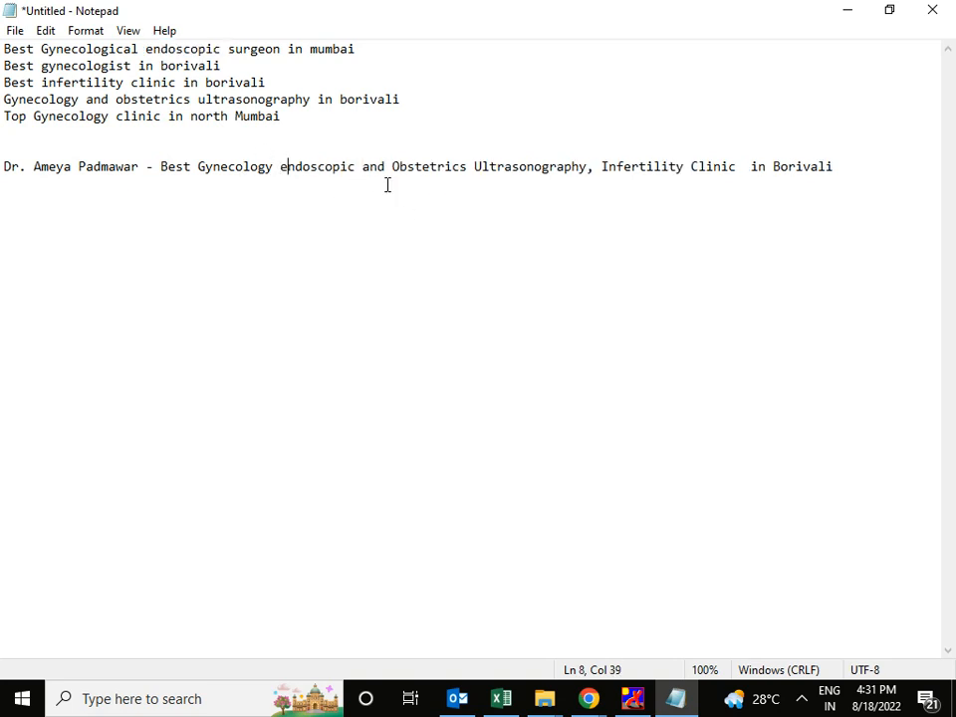
{"action": "key", "text": "BackSpace"}
{"action": "type", "text": "E"}
Search the finished business name in Business Profile Manager and create a business with that name.
{"action": "left_click", "coordinate": [445, 167]}
{"action": "left_click", "coordinate": [845, 169]}
{"action": "key", "text": "shift+Home"}
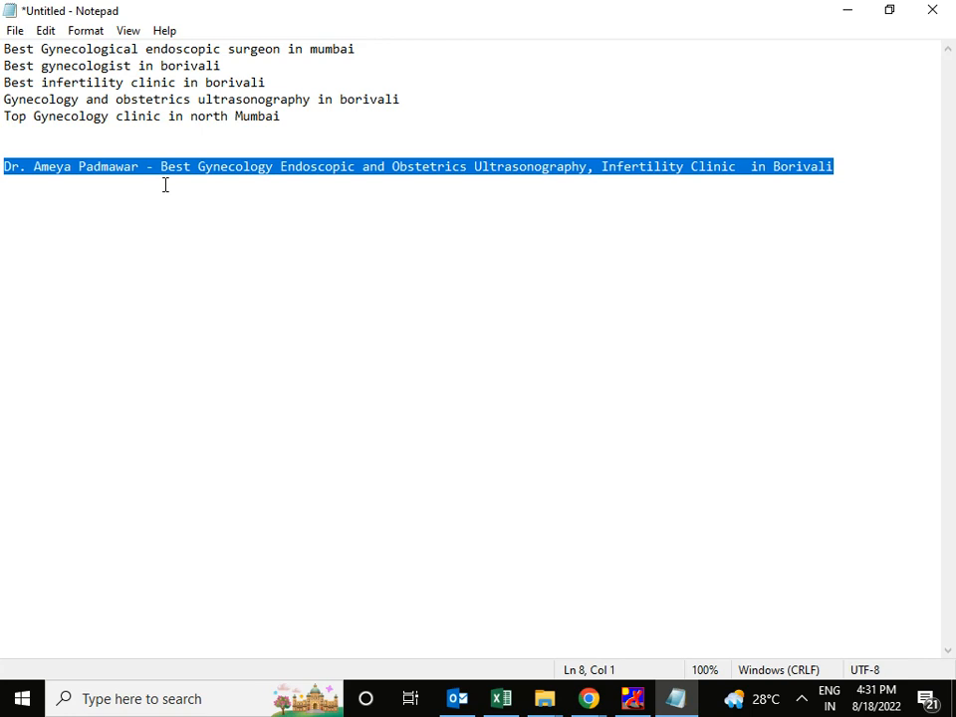
{"action": "key", "text": "alt+Tab"}
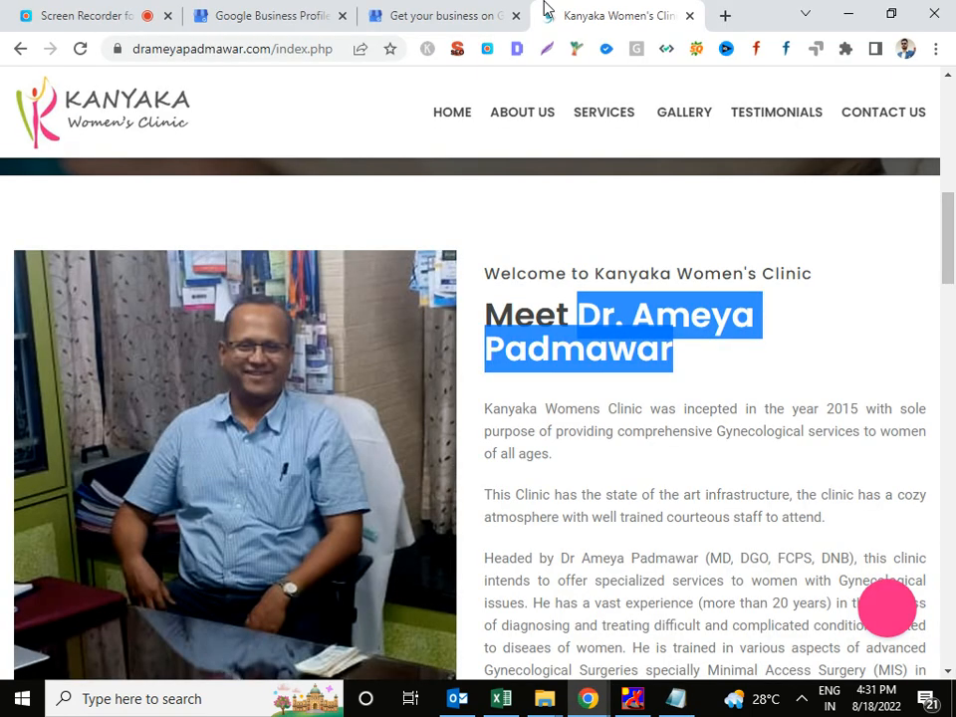
{"action": "left_click", "coordinate": [428, 15]}
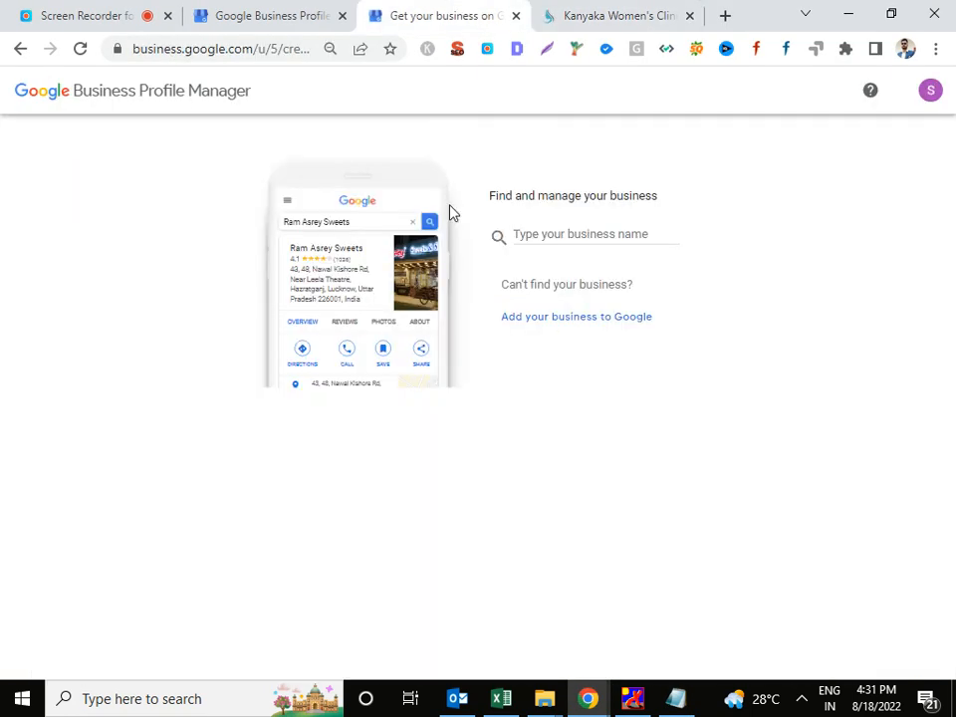
{"action": "key", "text": "ctrl+v"}
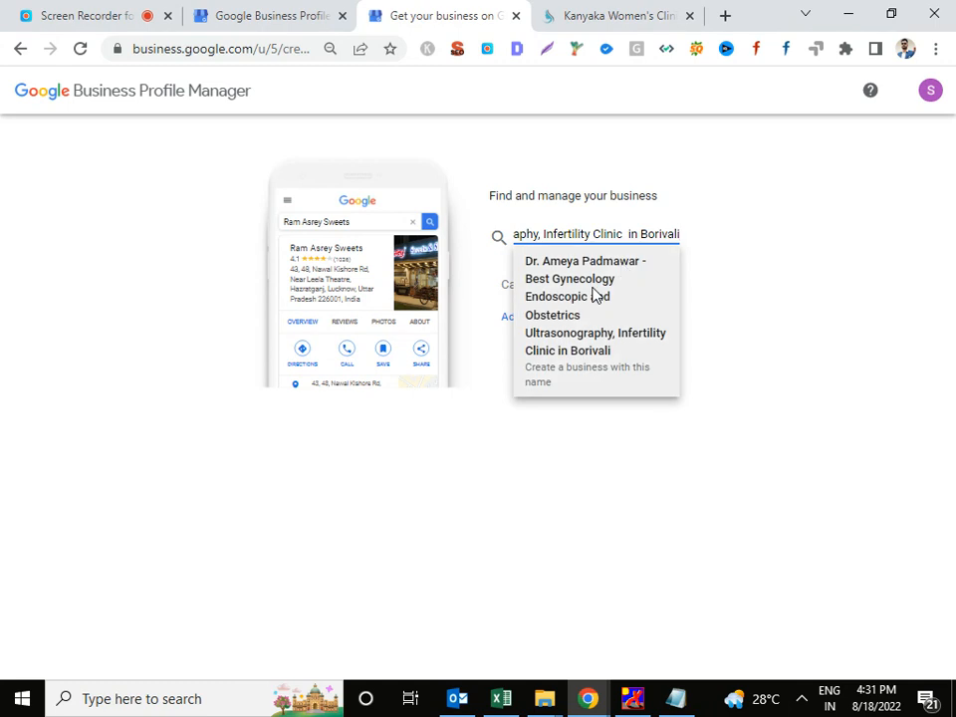
{"action": "left_click", "coordinate": [594, 296]}
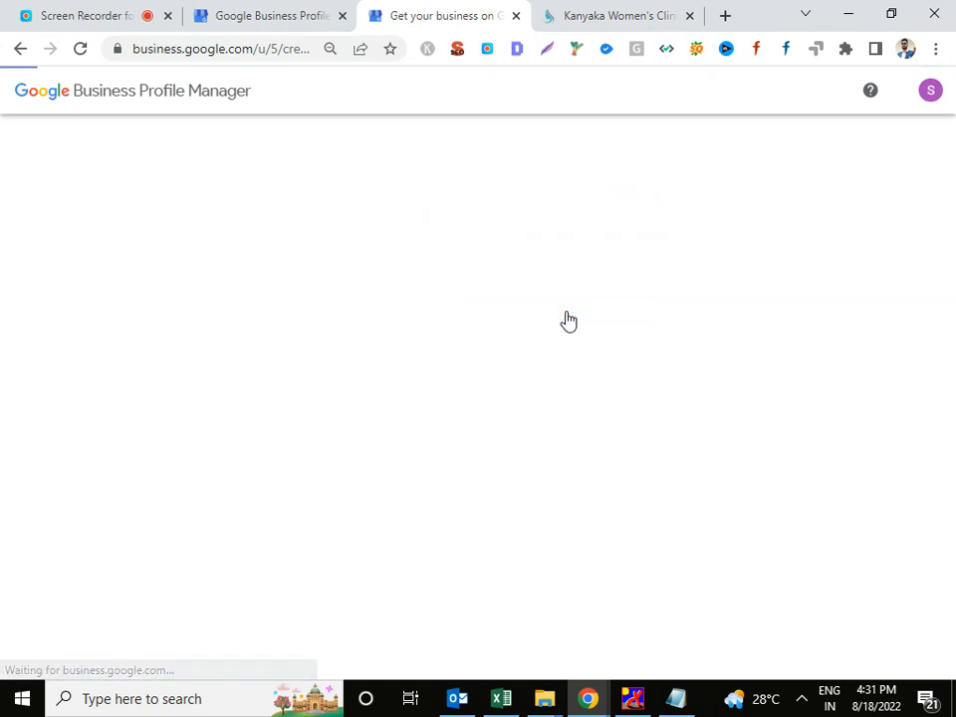
Set the category to Obstetrician-gynecologist via 'gyn' and answer Yes to a visitable location.
{"action": "left_click", "coordinate": [591, 416]}
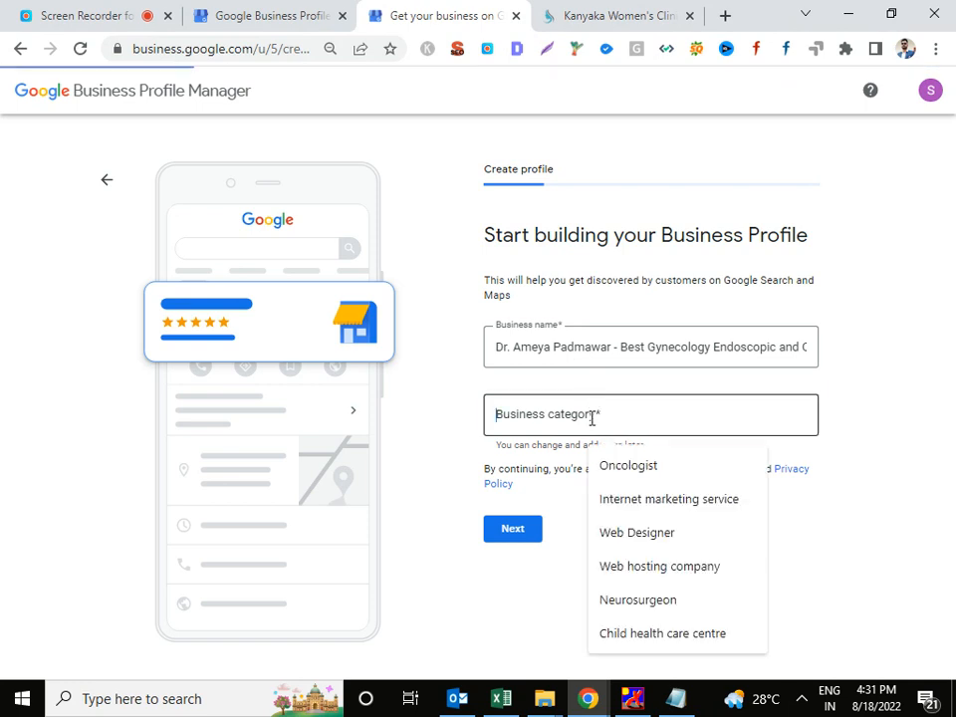
{"action": "type", "text": "gyn"}
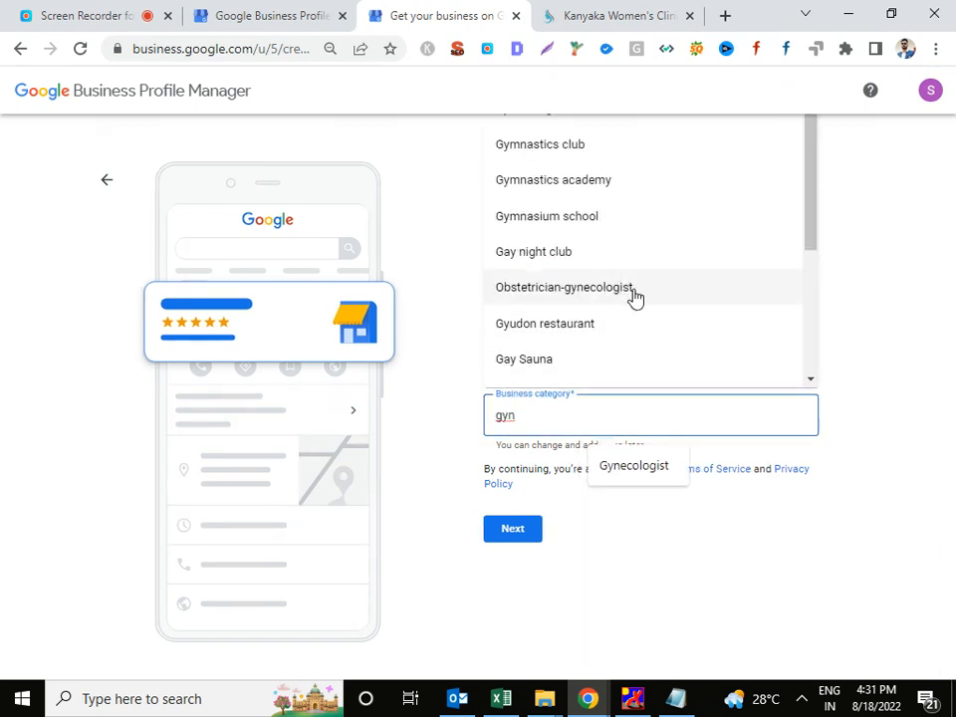
{"action": "left_click", "coordinate": [634, 297]}
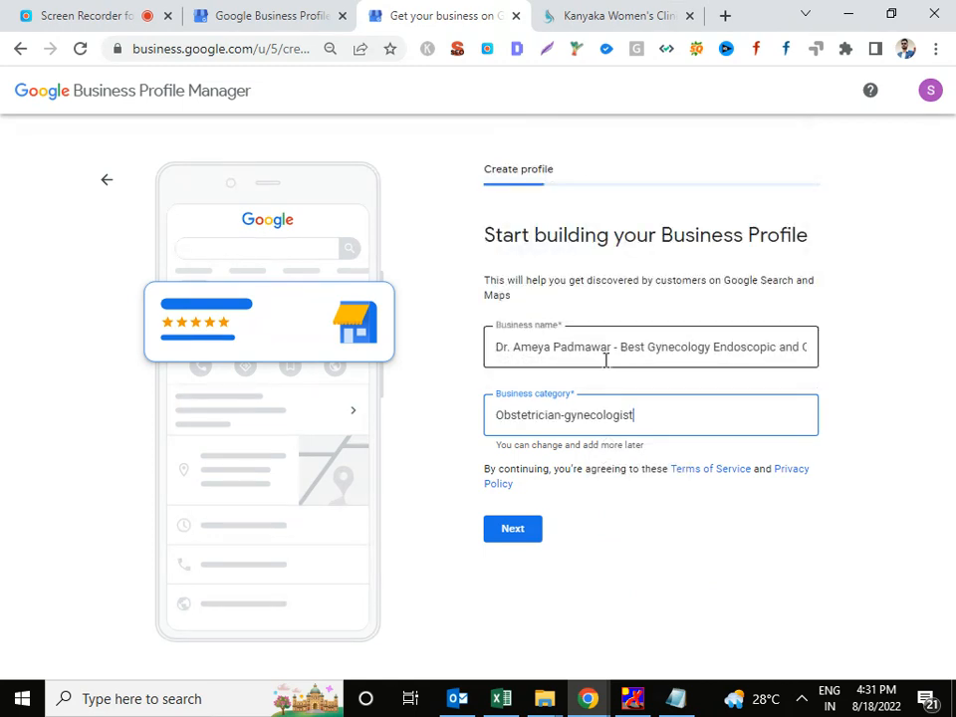
{"action": "left_click", "coordinate": [531, 541]}
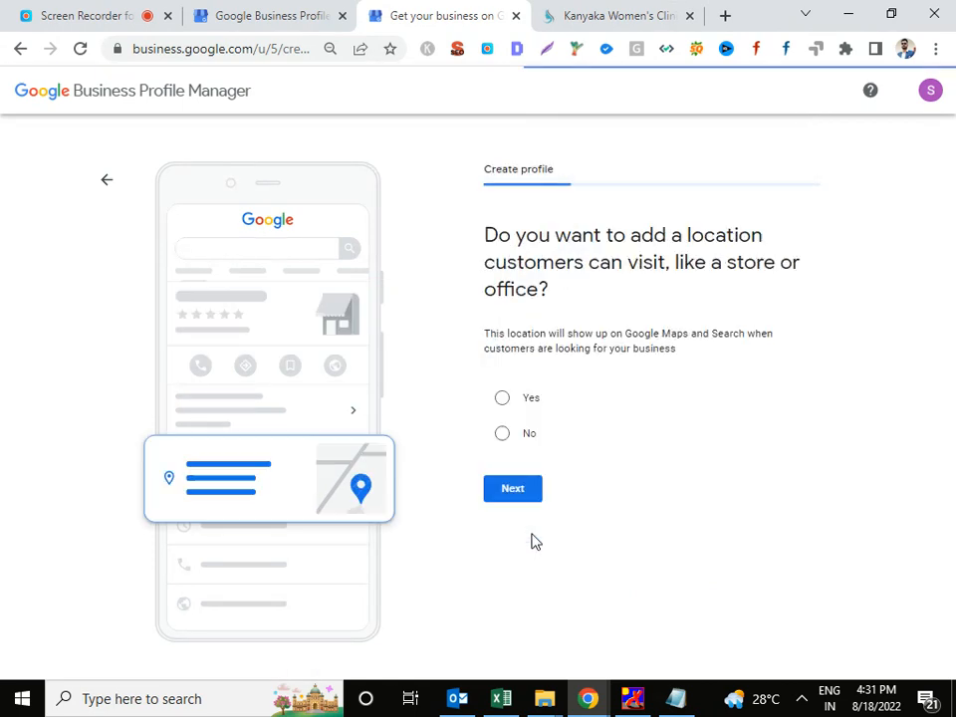
{"action": "left_click", "coordinate": [527, 399]}
{"action": "left_click", "coordinate": [518, 486]}
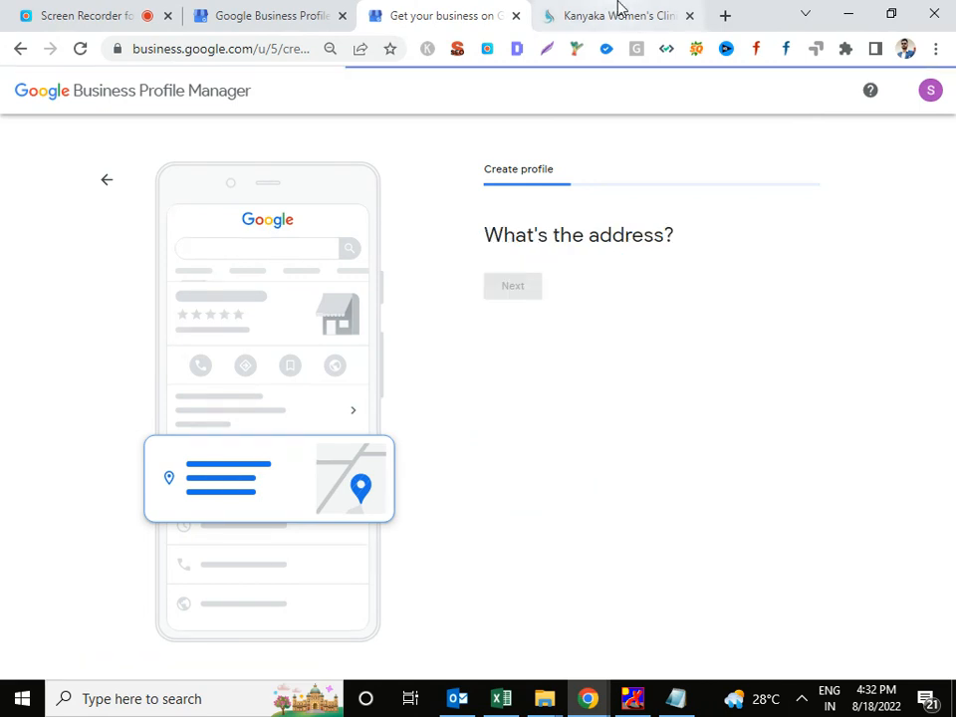
Fill the first street address line with the clinic name and building address from its website.
{"action": "left_click", "coordinate": [619, 8]}
{"action": "scroll", "coordinate": [662, 416], "scroll_direction": "down", "scroll_amount": 20}
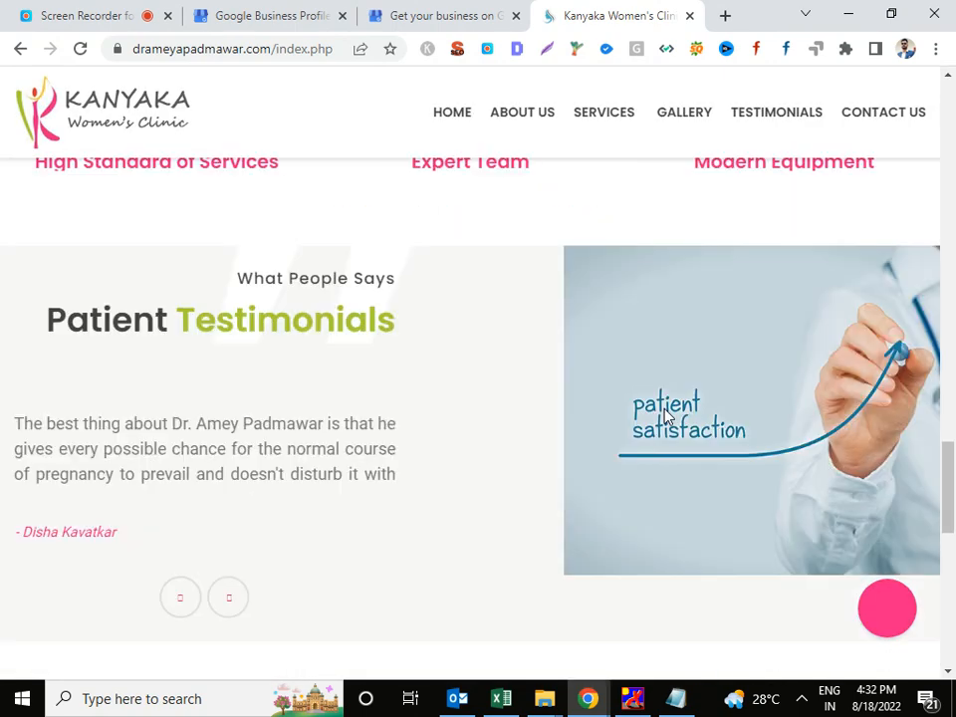
{"action": "scroll", "coordinate": [667, 416], "scroll_direction": "down", "scroll_amount": 5}
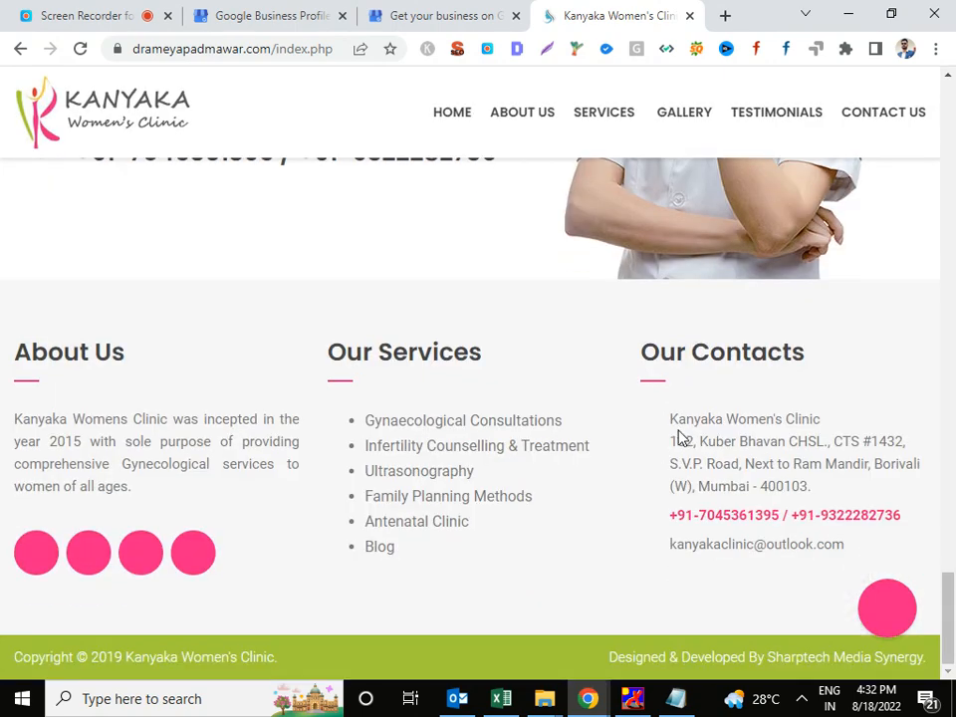
{"action": "left_click_drag", "start_coordinate": [671, 419], "coordinate": [817, 422]}
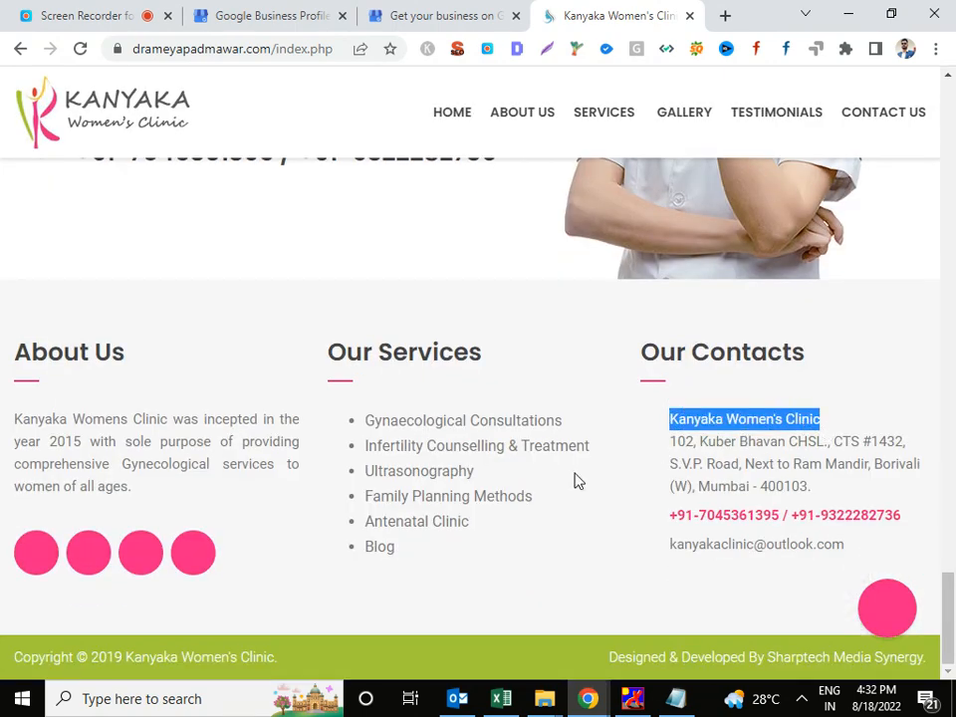
{"action": "left_click", "coordinate": [403, 12]}
{"action": "left_click", "coordinate": [568, 374]}
{"action": "type", "text": "Kanyaka Women's Clinic"}
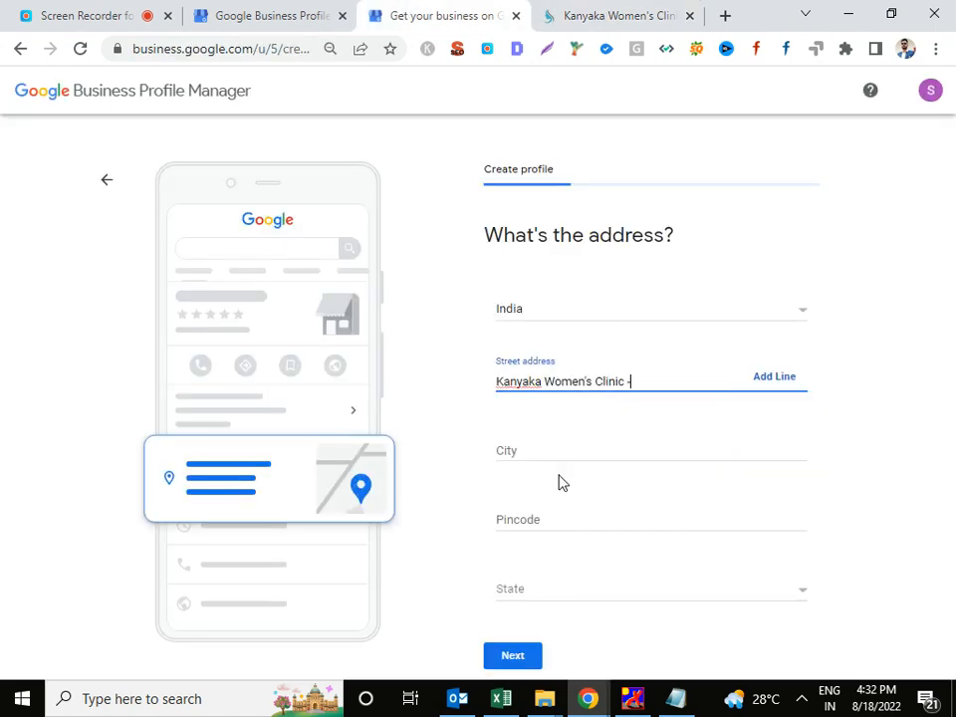
{"action": "type", "text": "-"}
{"action": "left_click", "coordinate": [653, 12]}
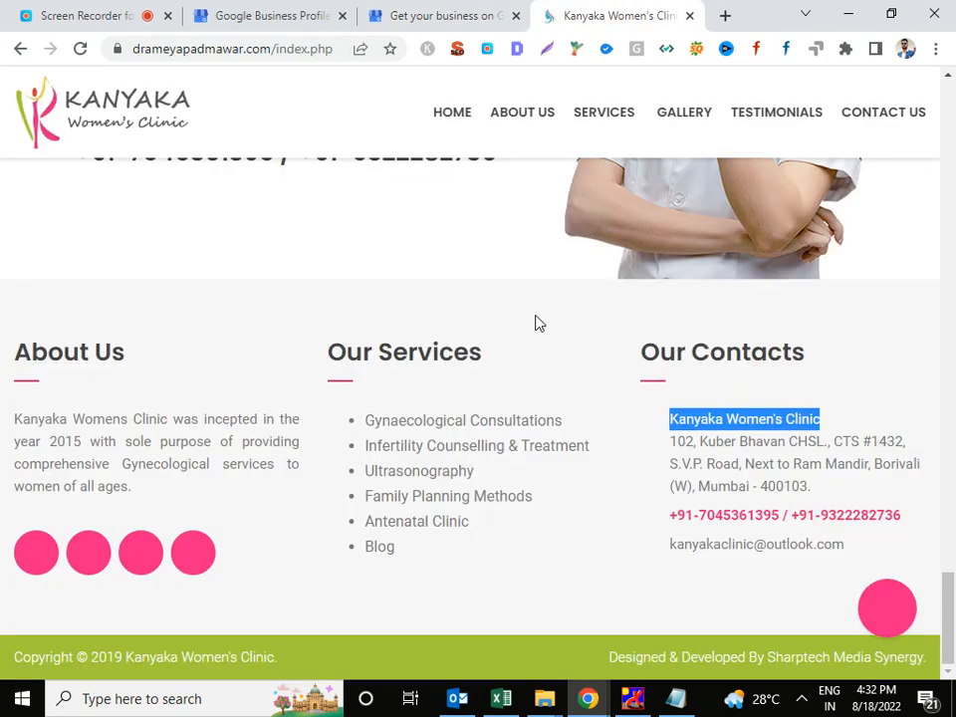
{"action": "left_click_drag", "start_coordinate": [670, 441], "coordinate": [828, 448]}
{"action": "key", "text": "ctrl+c"}
{"action": "left_click", "coordinate": [450, 14]}
{"action": "key", "text": "ctrl+v"}
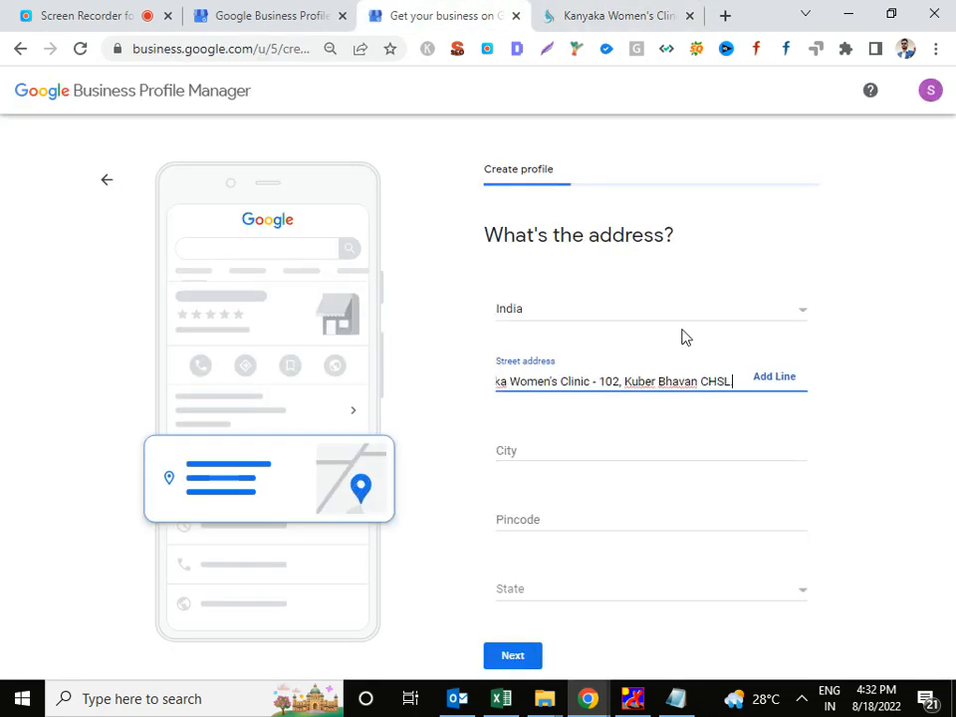
Add a second address line holding the CTS number and road name.
{"action": "left_click", "coordinate": [787, 379]}
{"action": "left_click", "coordinate": [619, 12]}
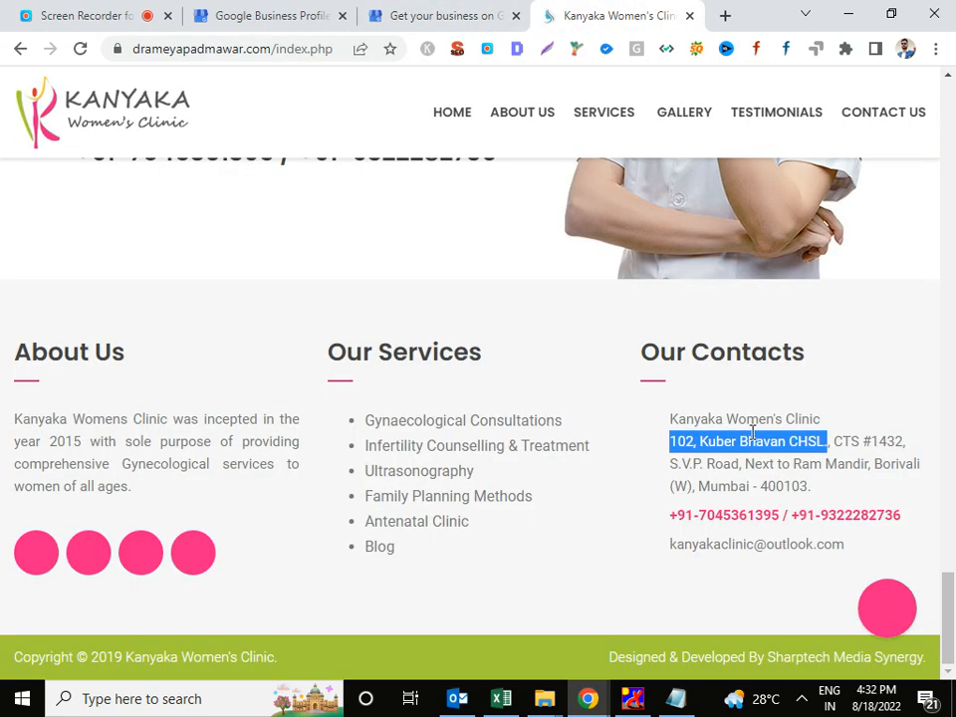
{"action": "mouse_move", "coordinate": [838, 442]}
{"action": "left_mouse_down"}
{"action": "mouse_move", "coordinate": [800, 463]}
{"action": "mouse_move", "coordinate": [739, 464]}
{"action": "left_mouse_up"}
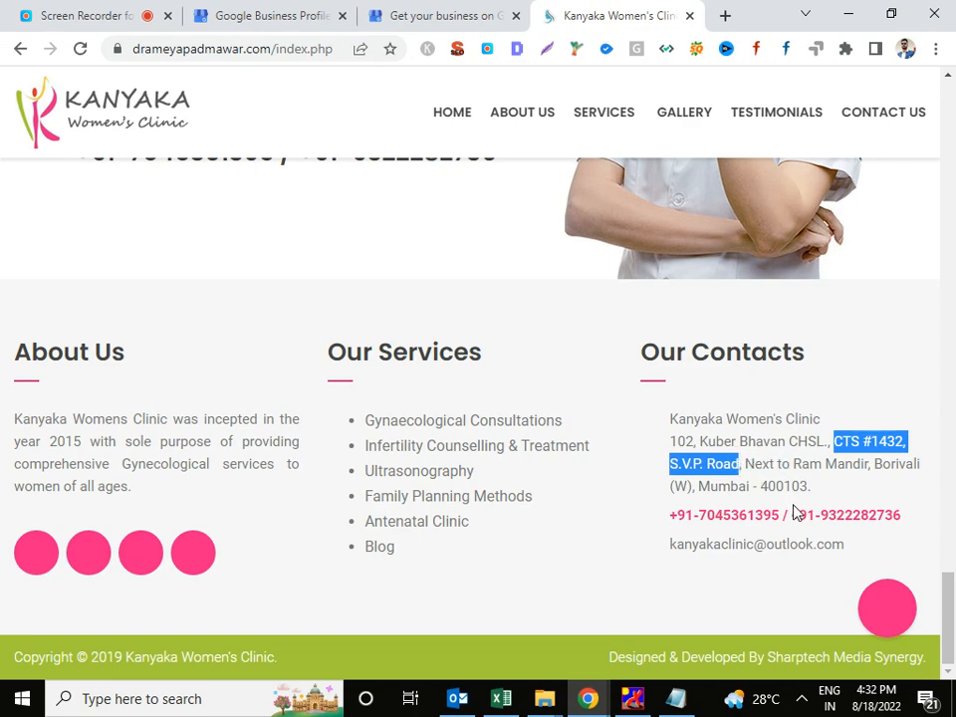
{"action": "left_click", "coordinate": [497, 15]}
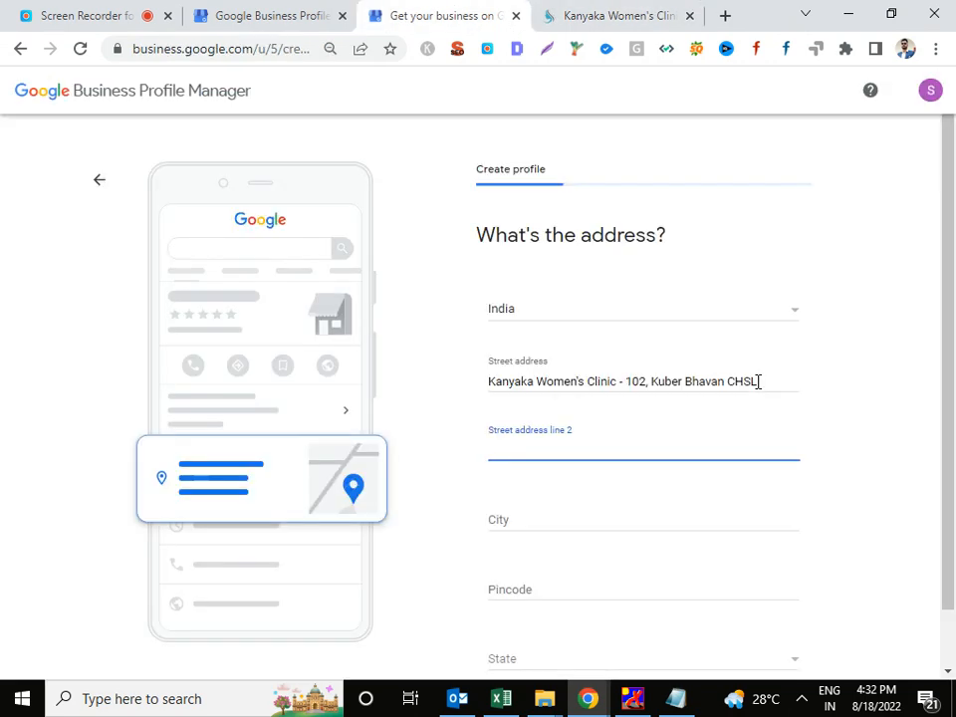
{"action": "key", "text": "ctrl+v"}
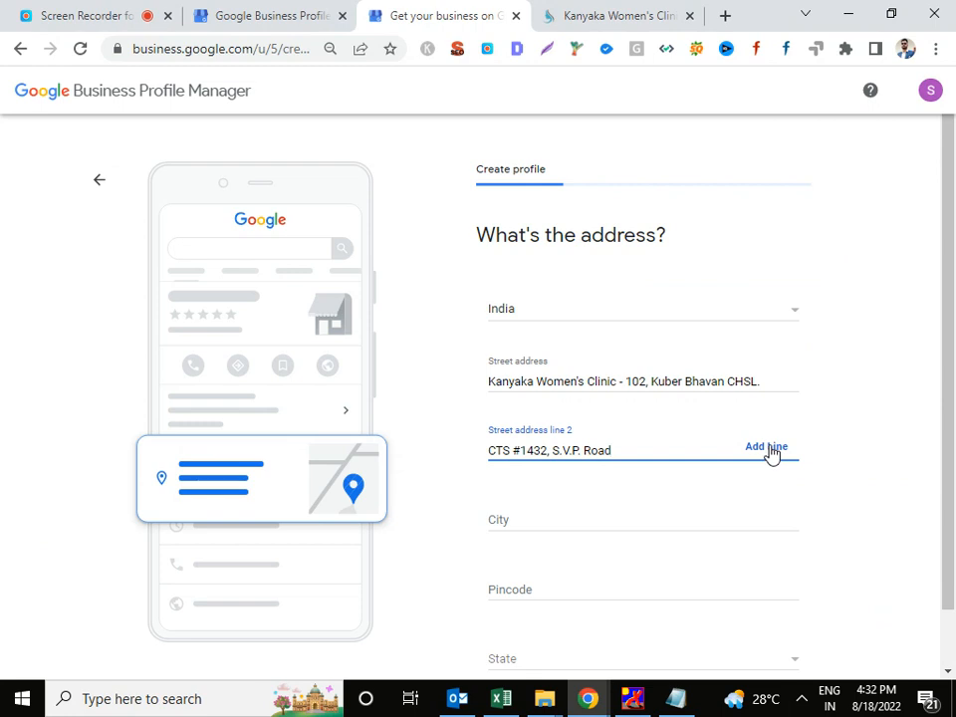
Add a third address line holding the landmark and area.
{"action": "left_click", "coordinate": [766, 448]}
{"action": "left_click", "coordinate": [653, 18]}
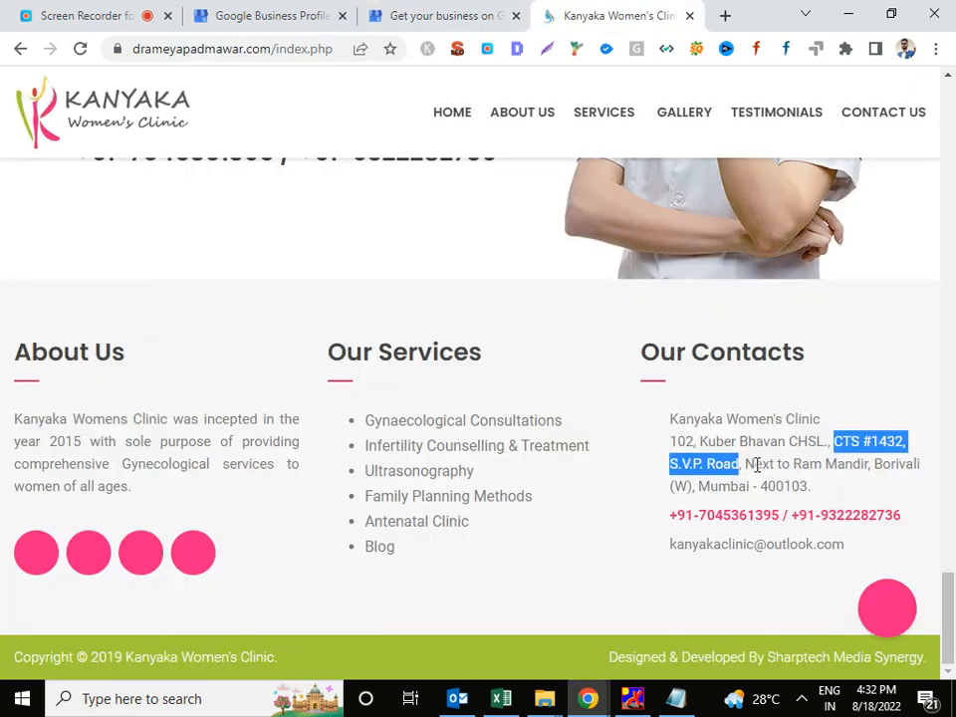
{"action": "left_click_drag", "start_coordinate": [745, 463], "coordinate": [923, 476]}
{"action": "left_click", "coordinate": [493, 14]}
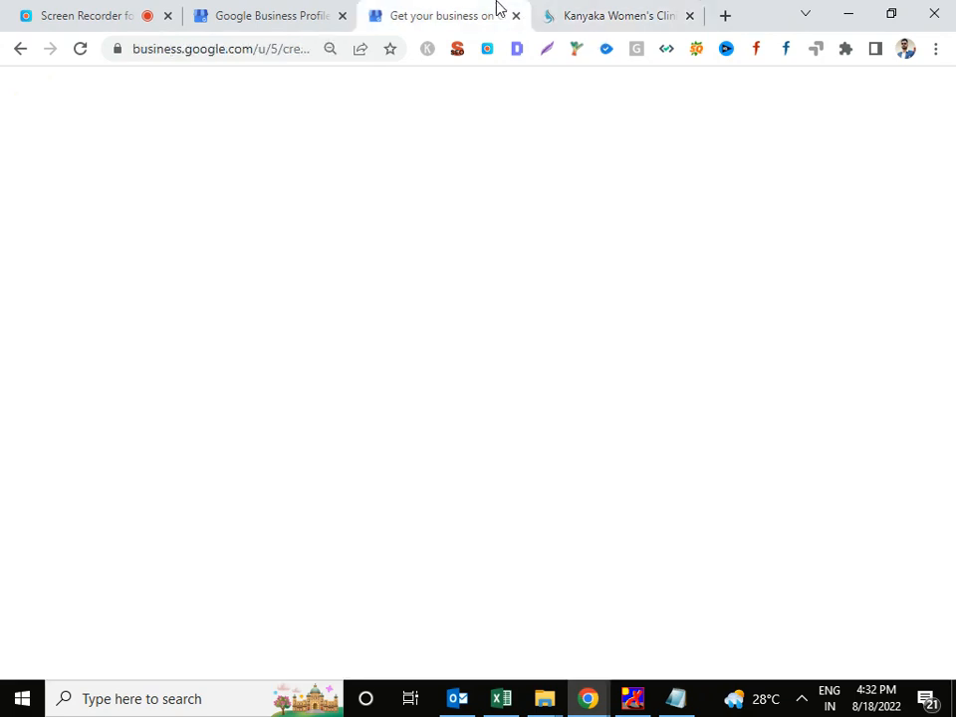
{"action": "key", "text": "ctrl+v"}
{"action": "scroll", "coordinate": [612, 476], "scroll_direction": "down", "scroll_amount": 2}
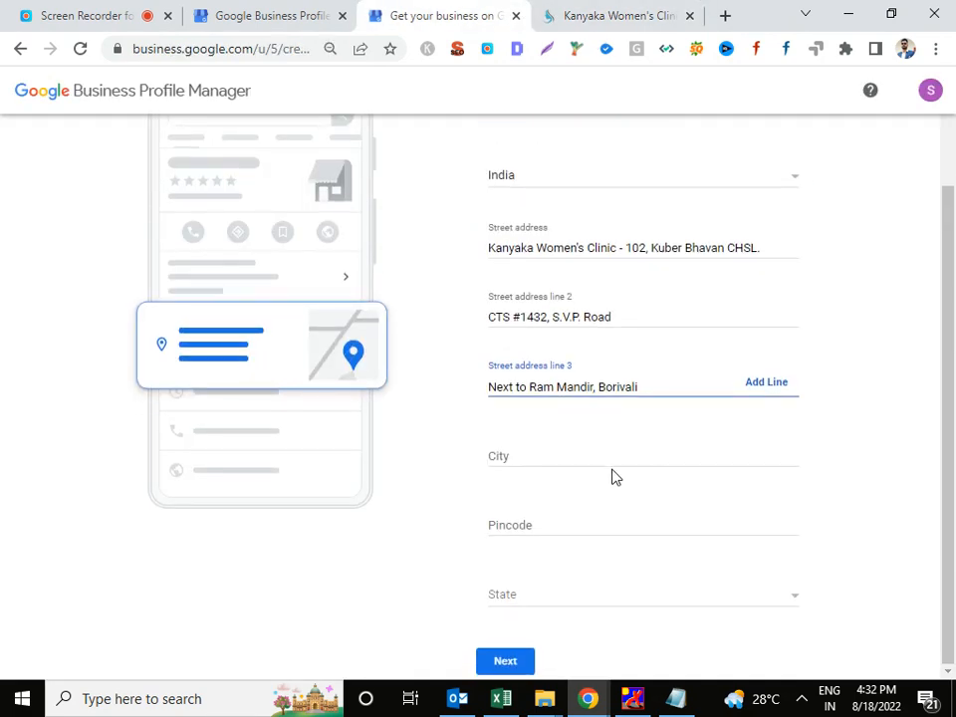
Enter city Mumbai and pincode 400103 copied from the clinic website.
{"action": "left_click", "coordinate": [611, 460]}
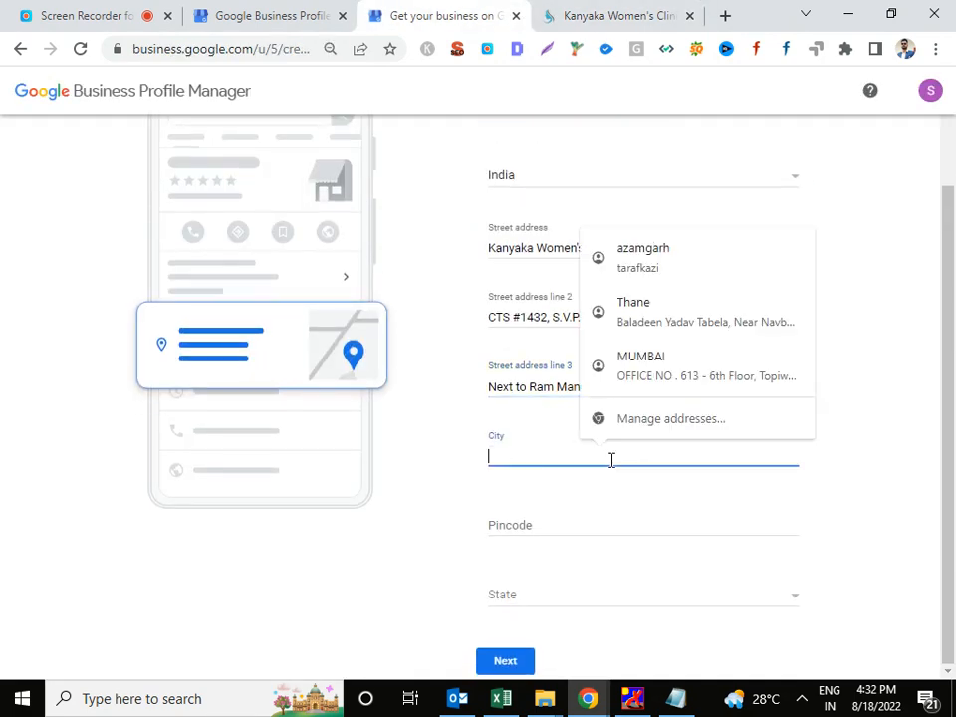
{"action": "type", "text": "Mumbai"}
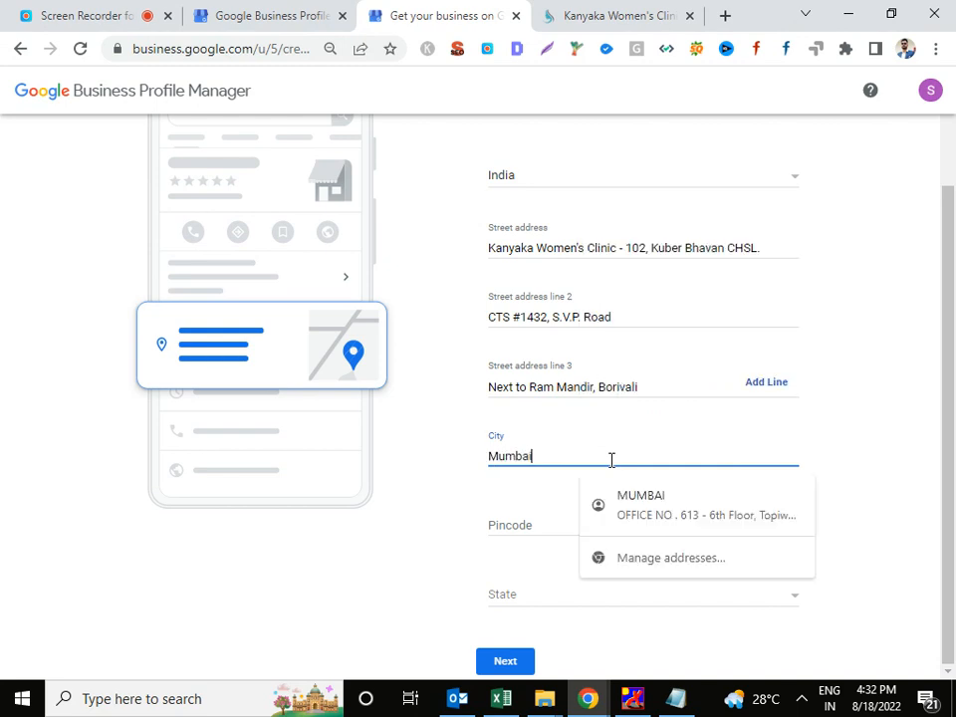
{"action": "left_click", "coordinate": [533, 525]}
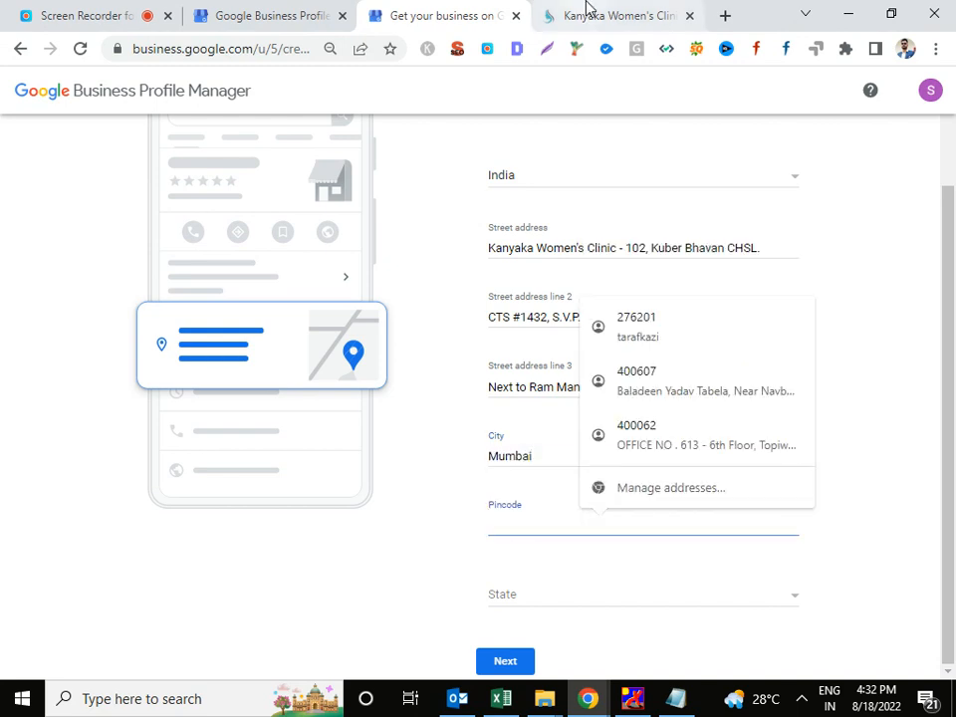
{"action": "left_click", "coordinate": [598, 14]}
{"action": "double_click", "coordinate": [789, 487]}
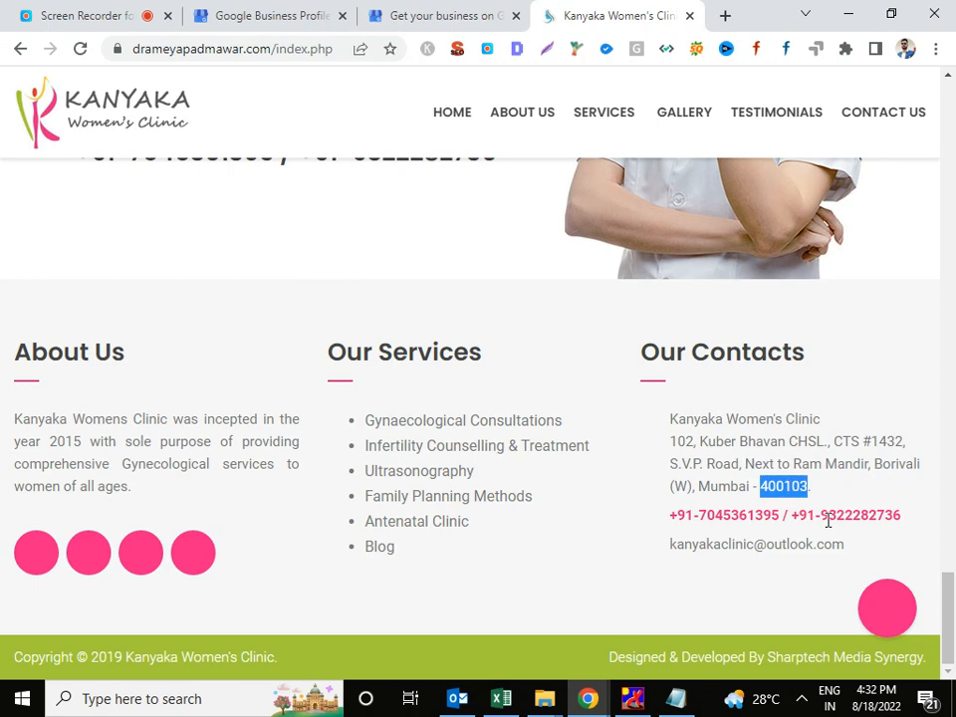
{"action": "key", "text": "ctrl+c"}
{"action": "left_click", "coordinate": [448, 15]}
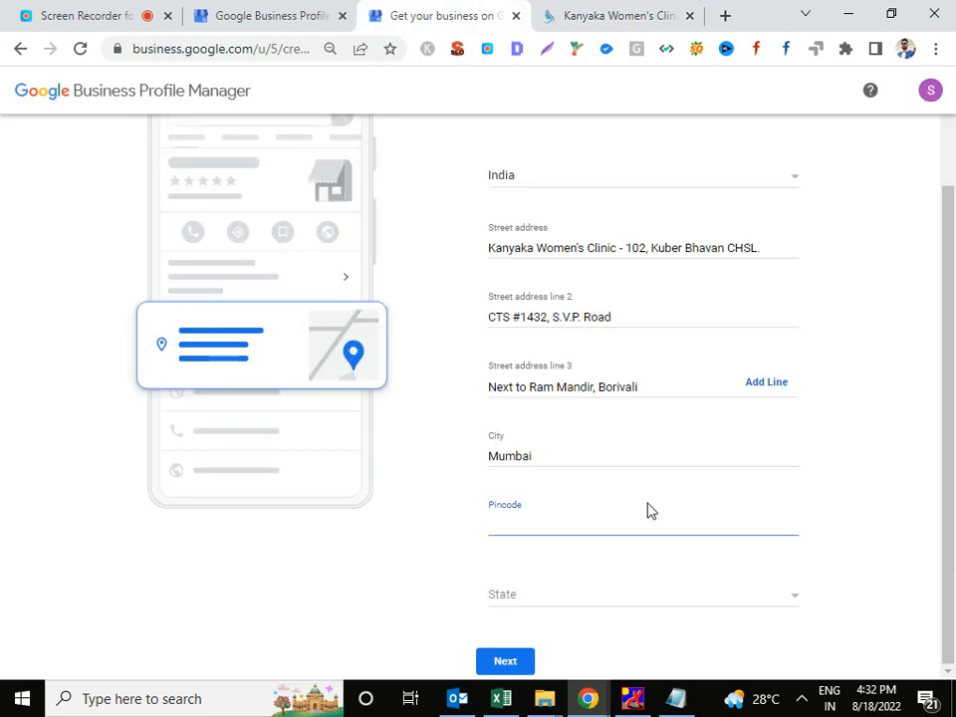
{"action": "key", "text": "ctrl+v"}
Change line 3 to Borivali West, choose state Maharashtra, and submit the address.
{"action": "left_click", "coordinate": [689, 387]}
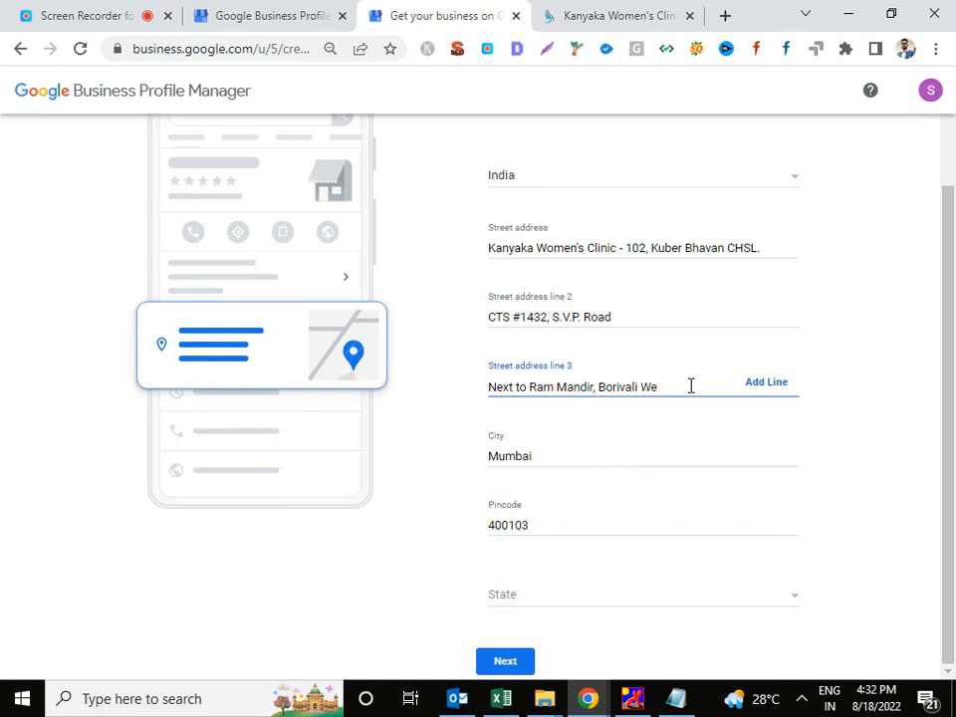
{"action": "left_click", "coordinate": [599, 597]}
{"action": "scroll", "coordinate": [605, 588], "scroll_direction": "down", "scroll_amount": 7}
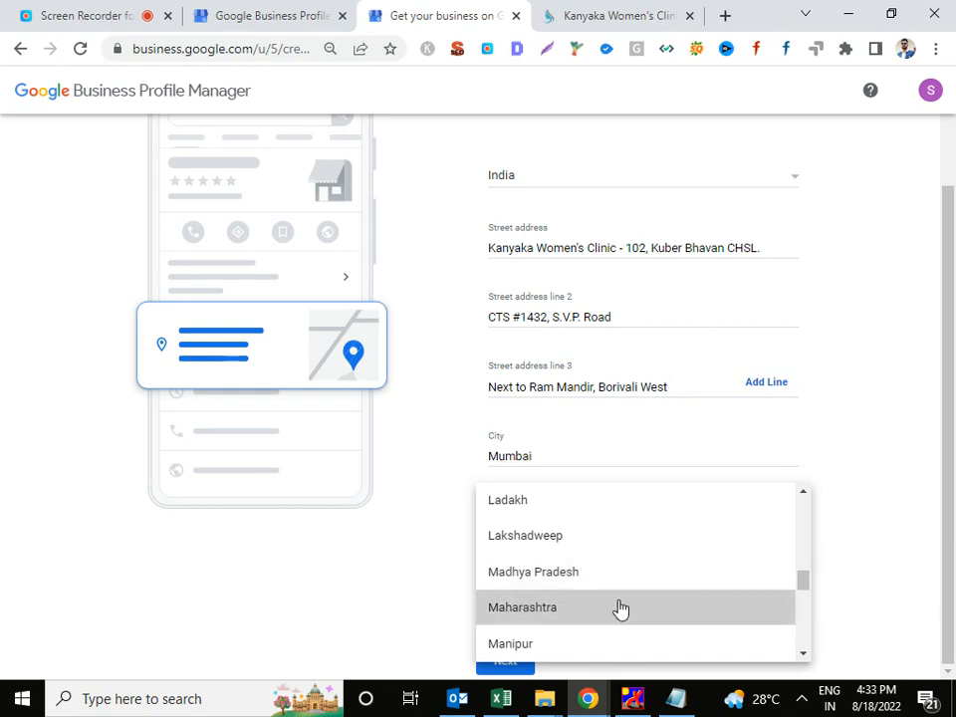
{"action": "left_click", "coordinate": [618, 609]}
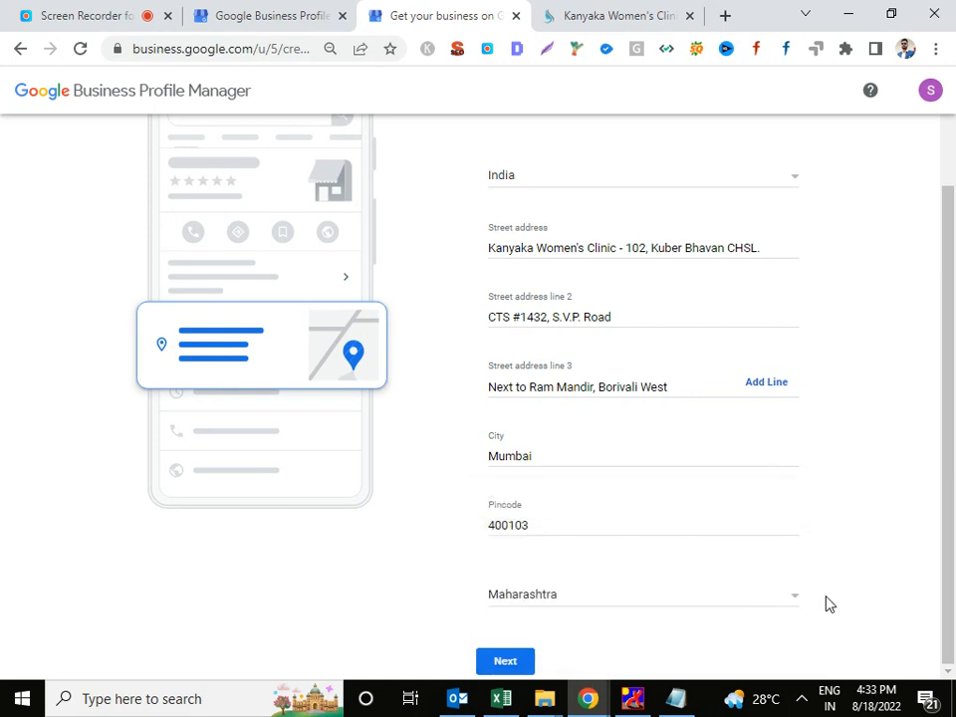
{"action": "left_click", "coordinate": [513, 659]}
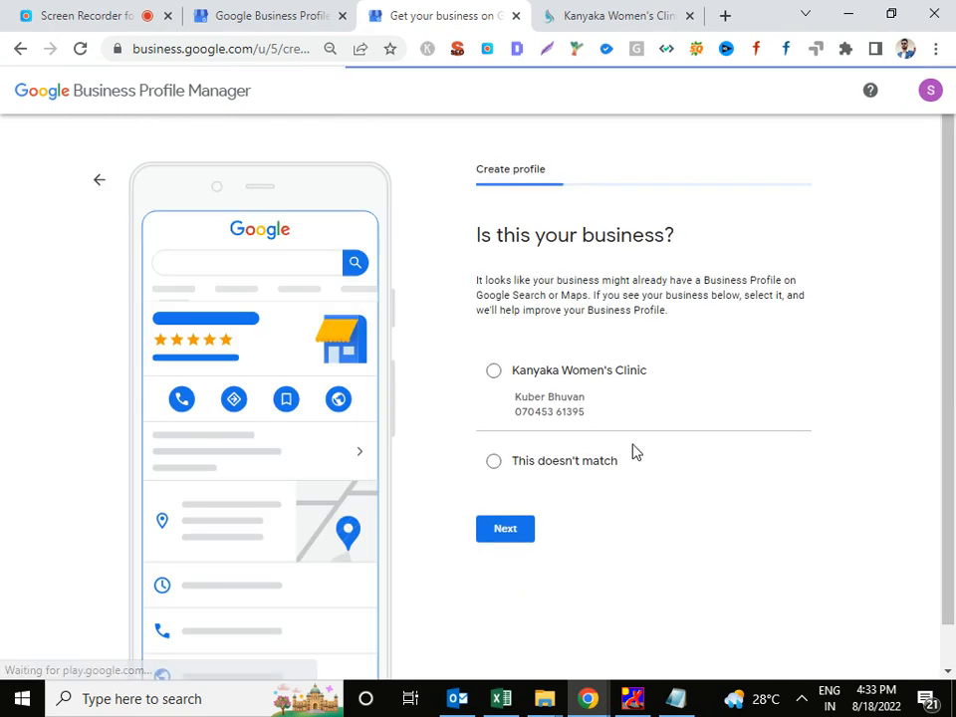
Decline the suggested business matches and pin the clinic near Prem Nagar, Borivali West.
{"action": "left_click", "coordinate": [520, 462]}
{"action": "left_click", "coordinate": [525, 543]}
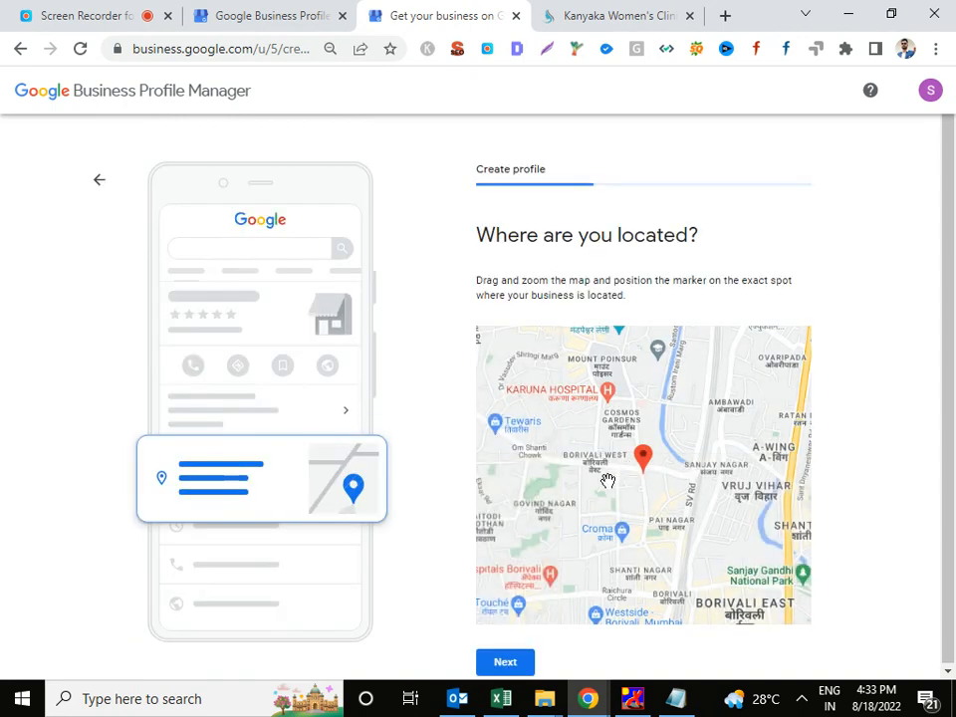
{"action": "scroll", "coordinate": [666, 485], "scroll_direction": "up", "scroll_amount": 5}
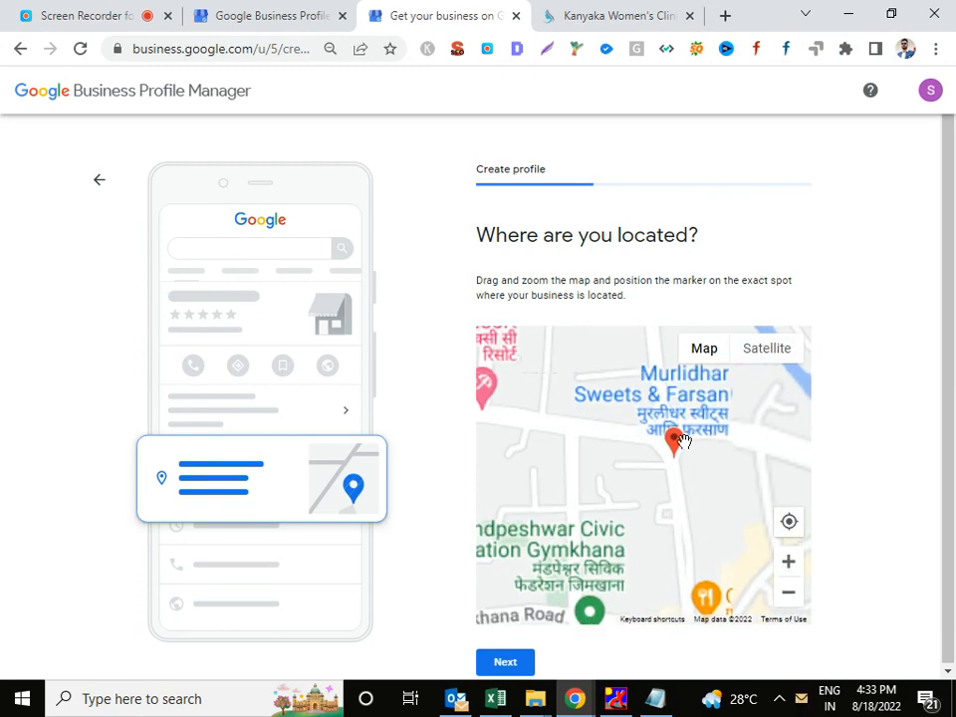
{"action": "scroll", "coordinate": [678, 448], "scroll_direction": "up", "scroll_amount": 2}
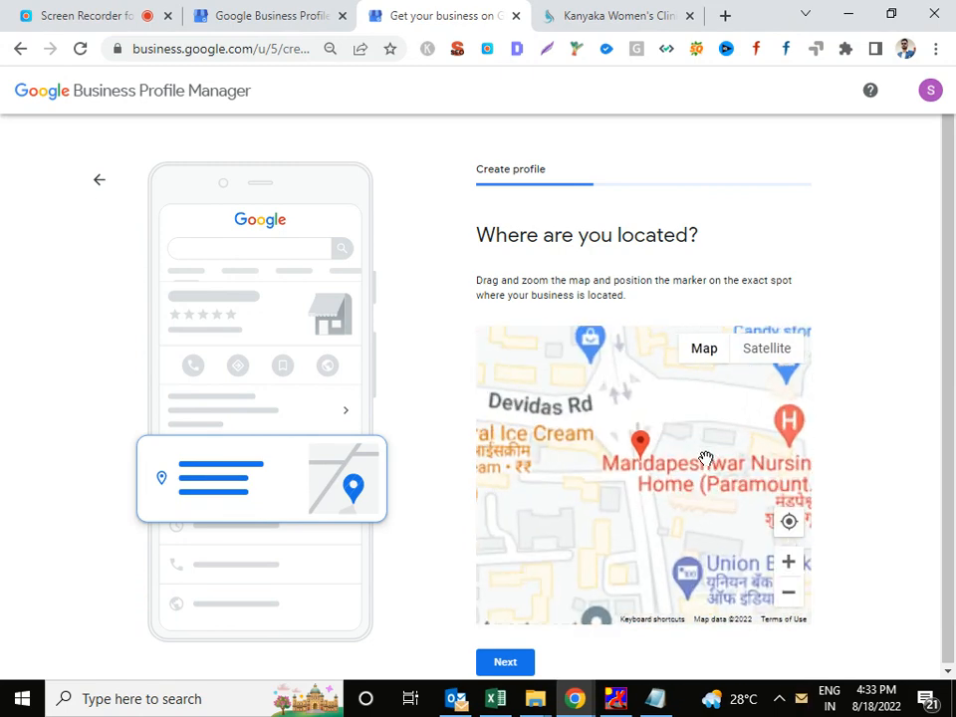
{"action": "scroll", "coordinate": [647, 489], "scroll_direction": "up", "scroll_amount": 1}
{"action": "scroll", "coordinate": [674, 398], "scroll_direction": "down", "scroll_amount": 3}
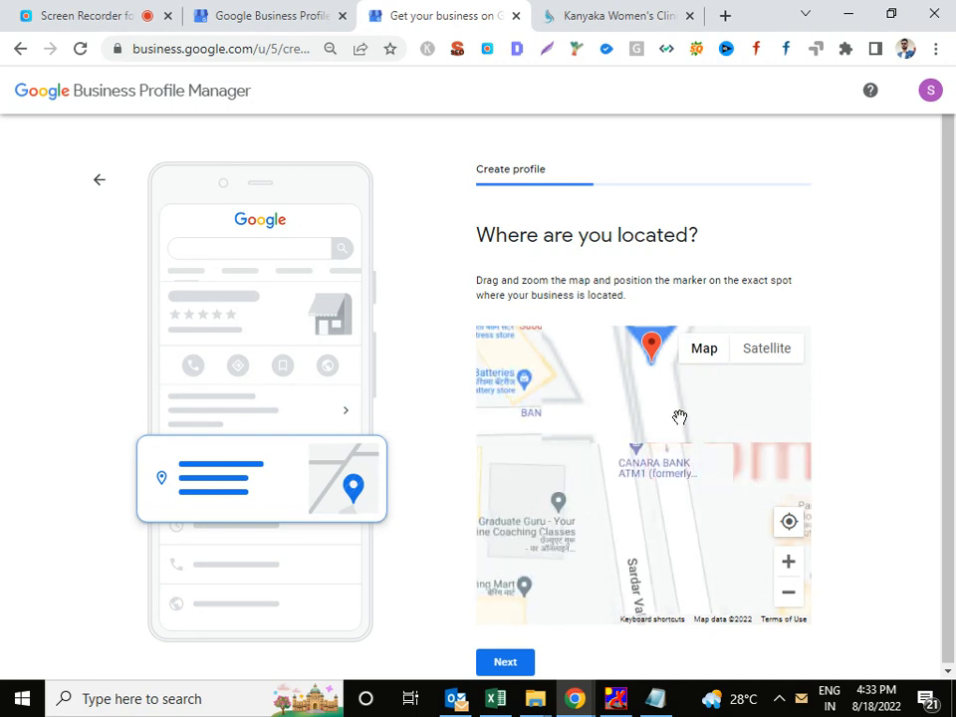
{"action": "left_click_drag", "start_coordinate": [686, 519], "coordinate": [687, 539]}
{"action": "mouse_move", "coordinate": [676, 497]}
{"action": "left_mouse_down"}
{"action": "mouse_move", "coordinate": [783, 528]}
{"action": "mouse_move", "coordinate": [756, 518]}
{"action": "left_mouse_up"}
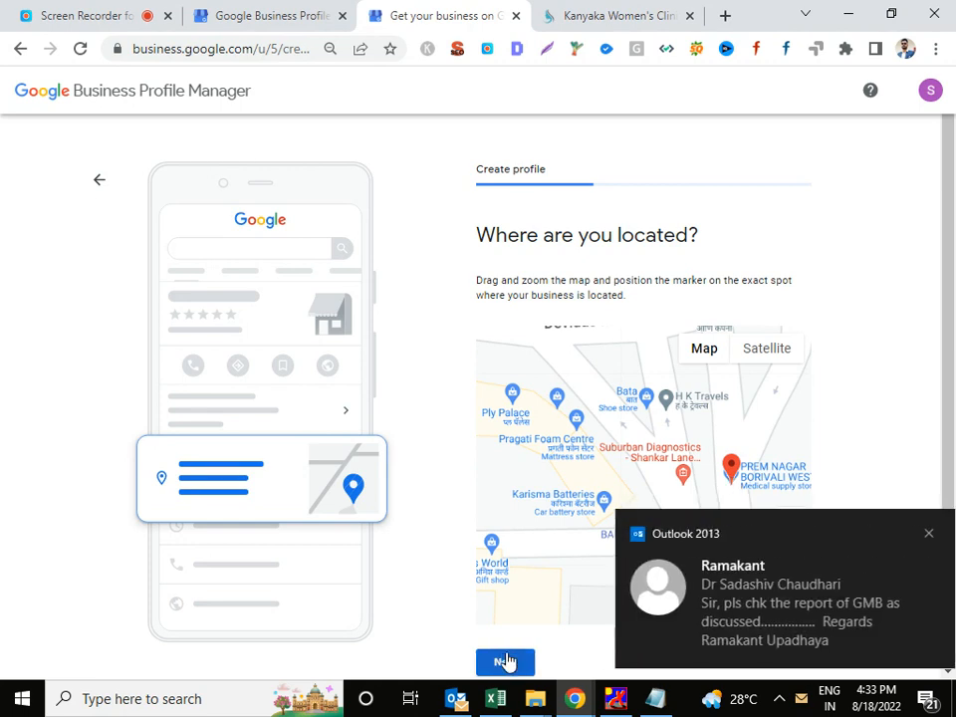
{"action": "left_click", "coordinate": [506, 662]}
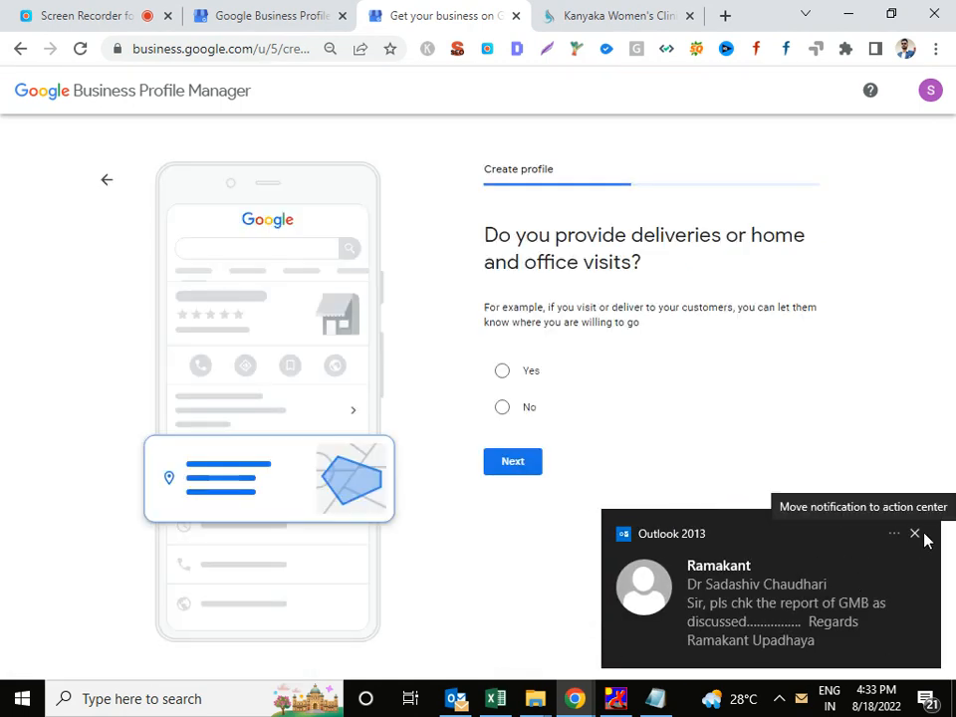
Dismiss the email notification and answer No to offering deliveries or home visits.
{"action": "left_click", "coordinate": [917, 533]}
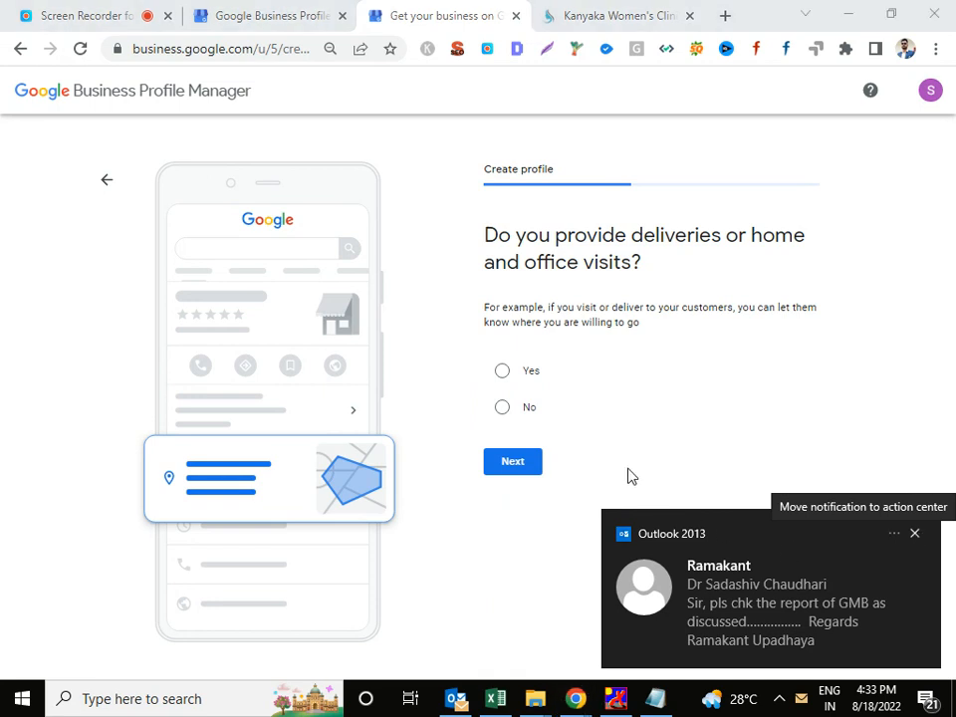
{"action": "left_click", "coordinate": [504, 412]}
{"action": "left_click", "coordinate": [514, 466]}
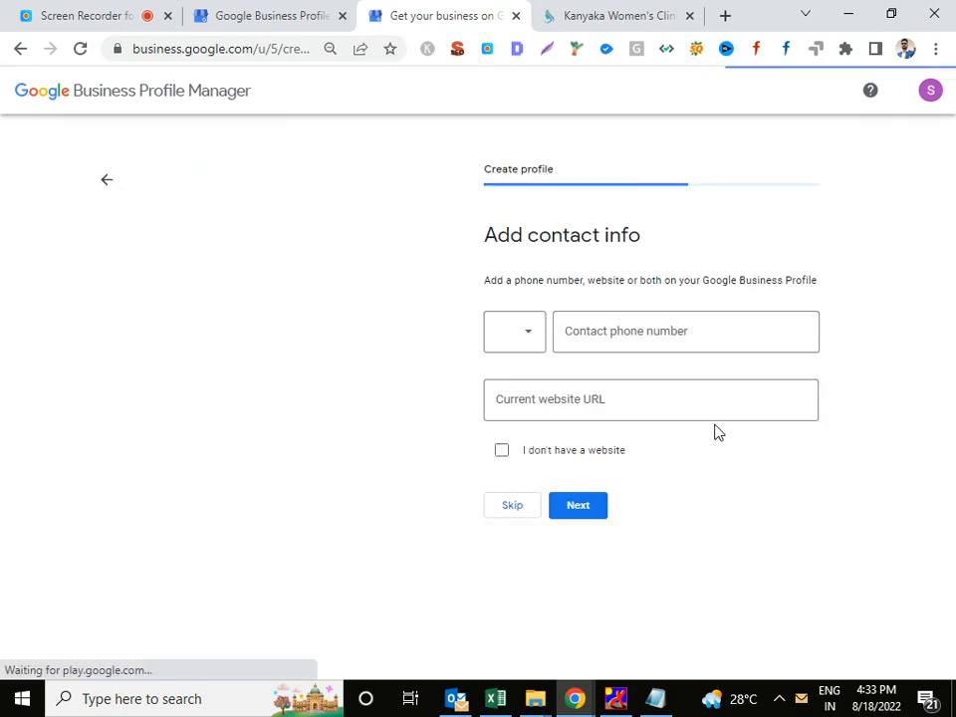
Copy the clinic's first phone number from its website into the contact phone field.
{"action": "left_click", "coordinate": [652, 14]}
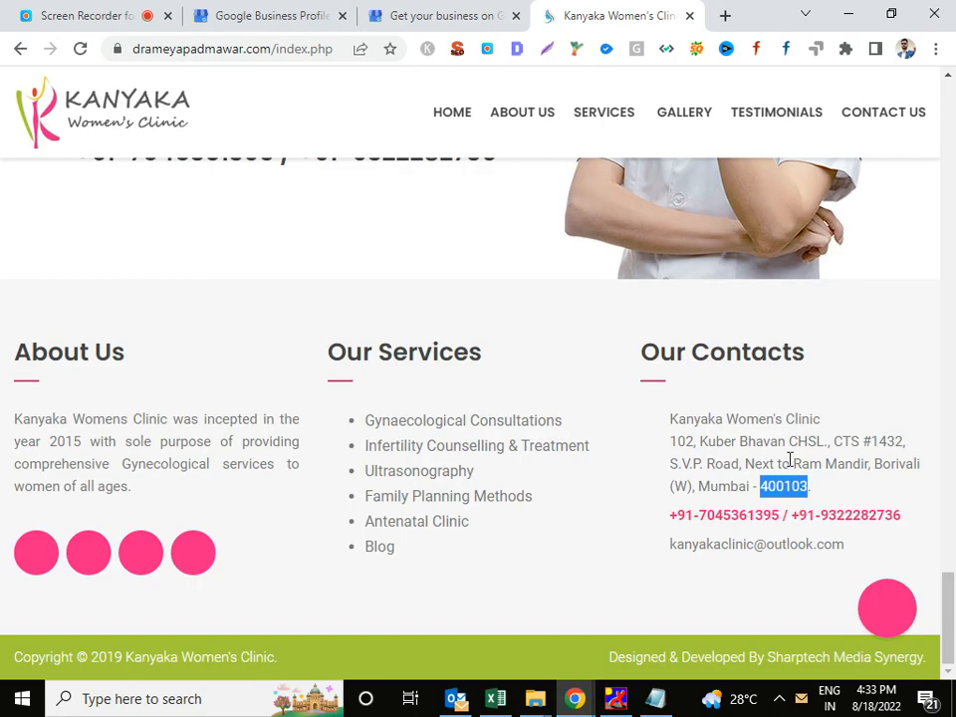
{"action": "left_click_drag", "start_coordinate": [701, 516], "coordinate": [764, 513]}
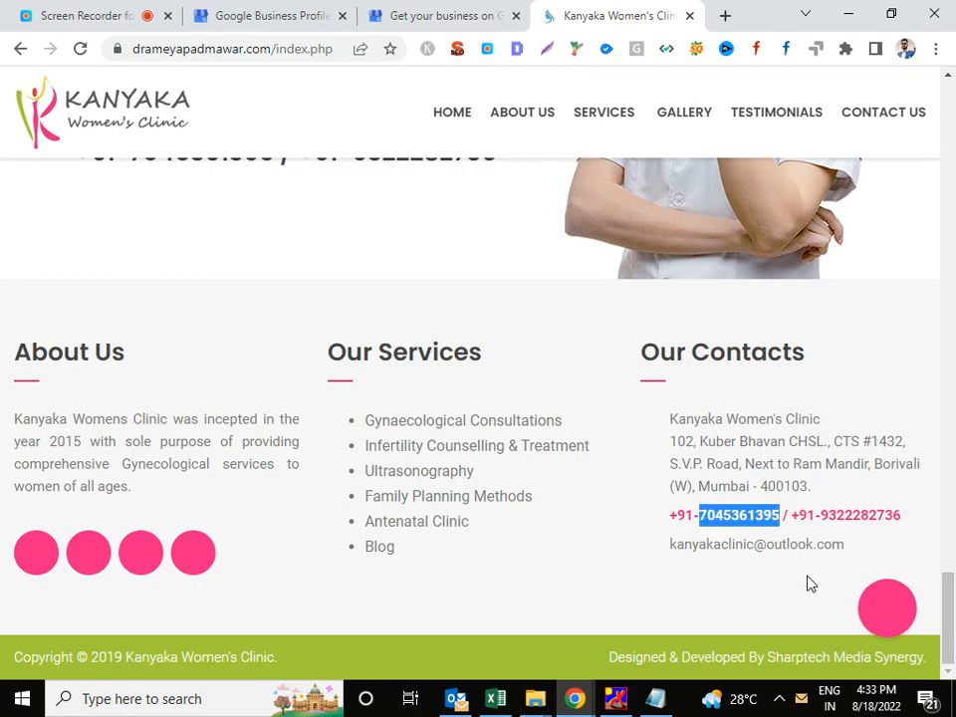
{"action": "left_click", "coordinate": [472, 10]}
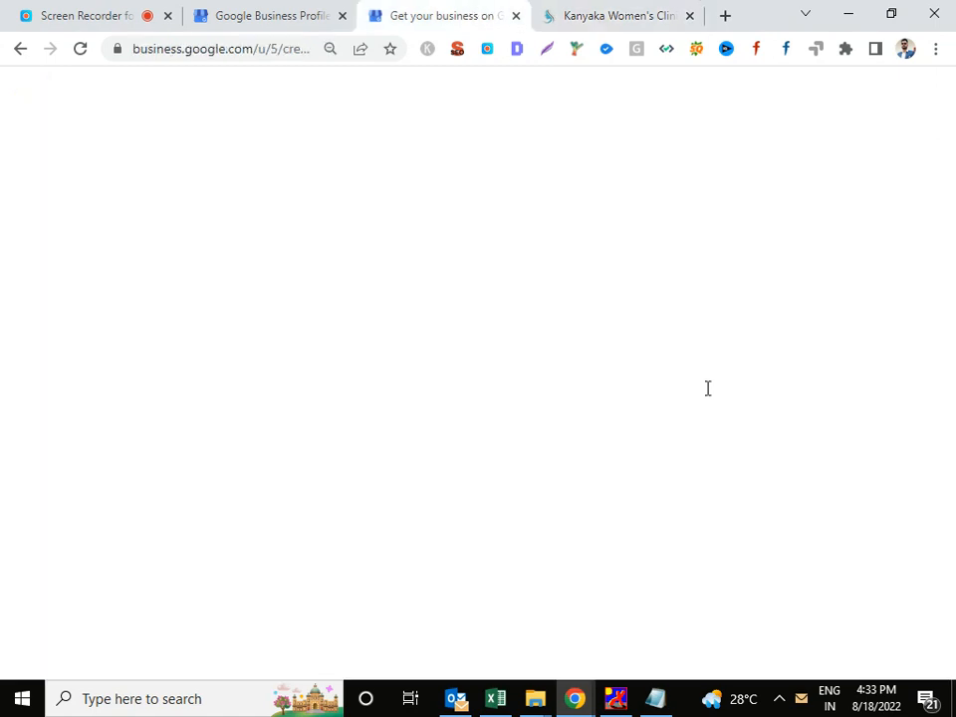
{"action": "left_click", "coordinate": [668, 334]}
{"action": "key", "text": "ctrl+v"}
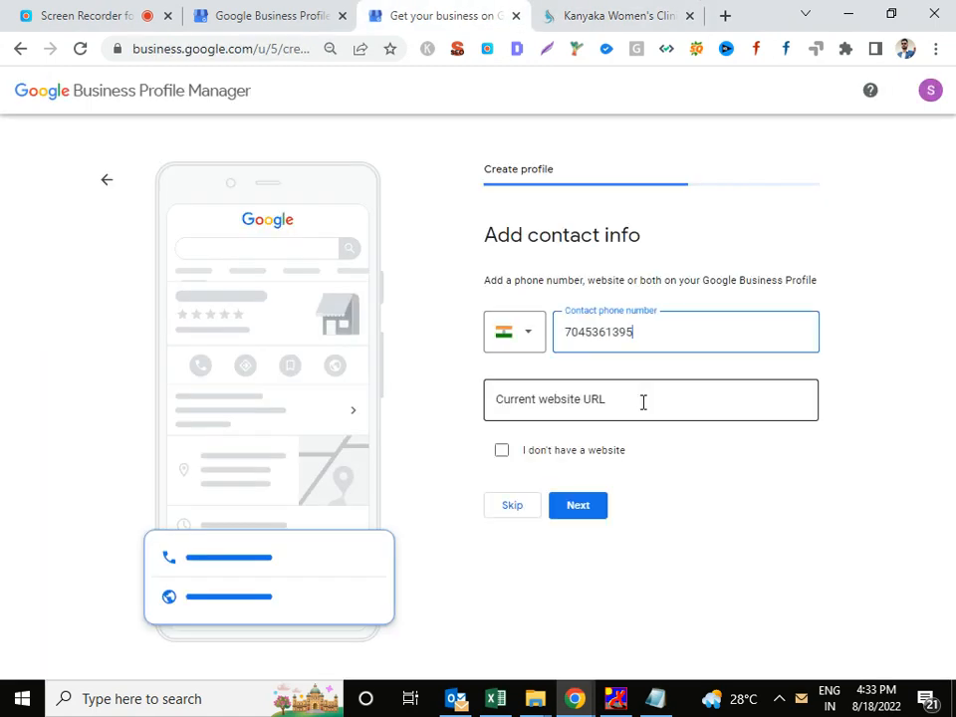
Paste the clinic website's address into the website field and submit the contact info.
{"action": "left_click", "coordinate": [643, 402]}
{"action": "left_click", "coordinate": [572, 13]}
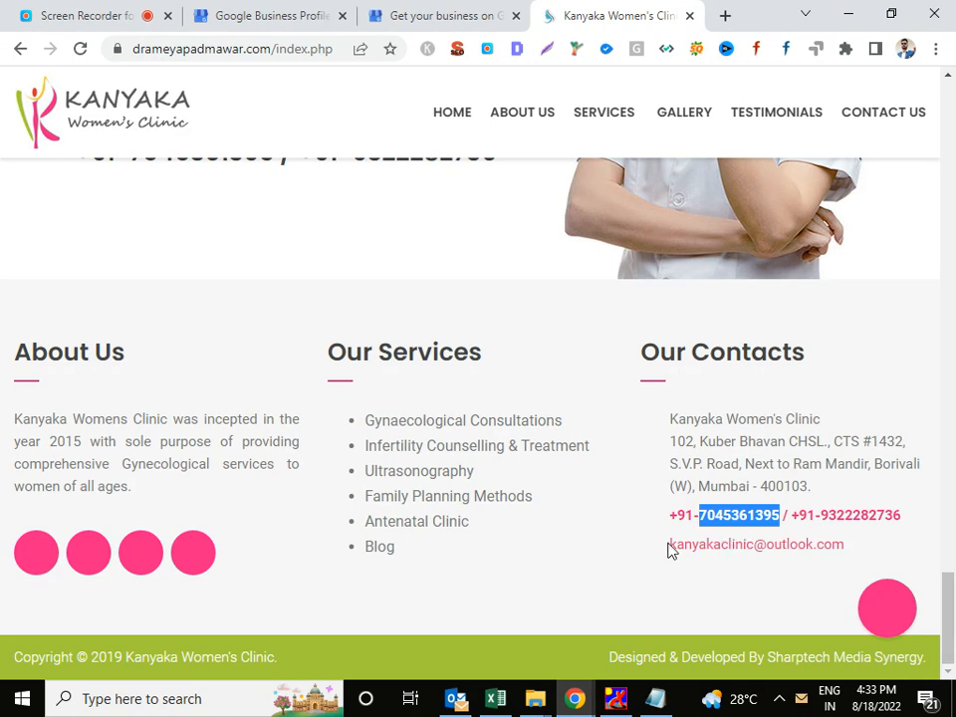
{"action": "left_click_drag", "start_coordinate": [667, 546], "coordinate": [826, 546]}
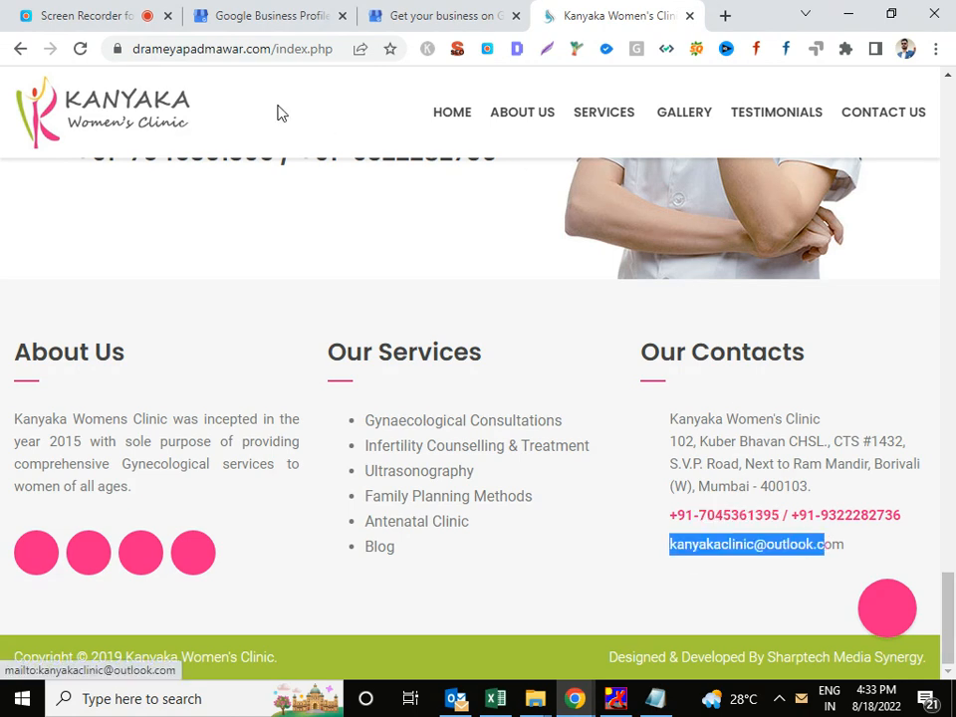
{"action": "left_click_drag", "start_coordinate": [265, 48], "coordinate": [2, 51]}
{"action": "key", "text": "ctrl+c"}
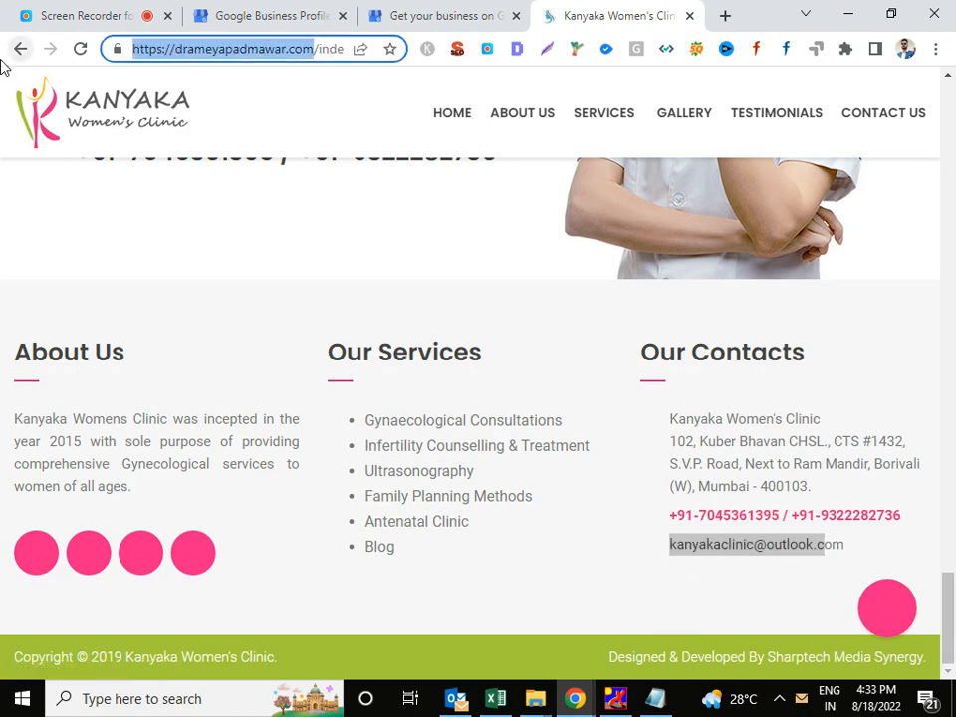
{"action": "left_click", "coordinate": [437, 8]}
{"action": "key", "text": "ctrl+v"}
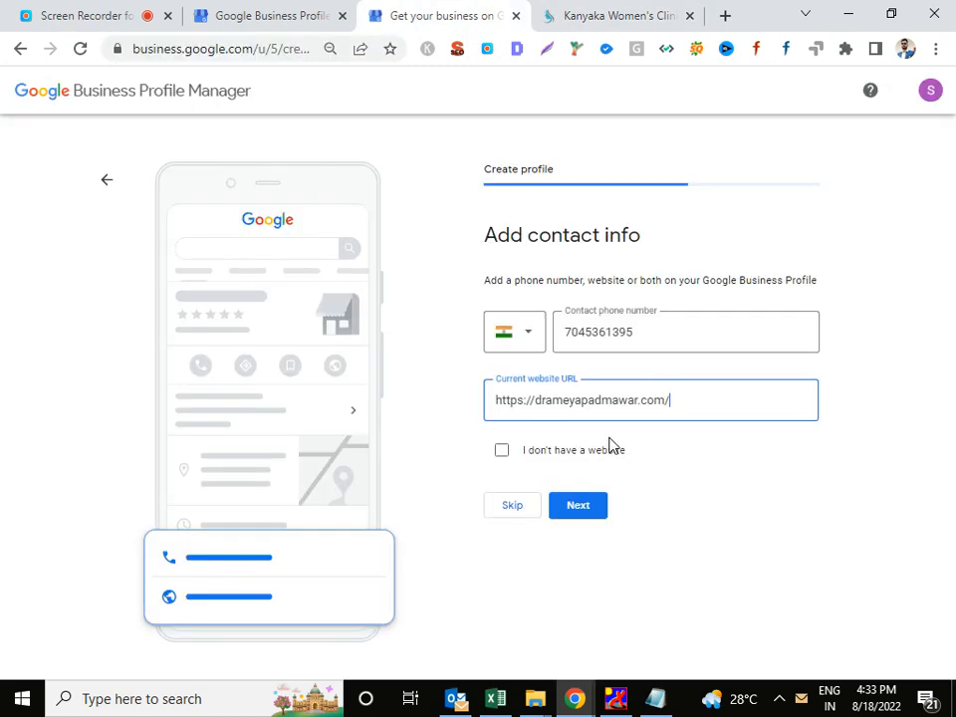
{"action": "left_click", "coordinate": [579, 507]}
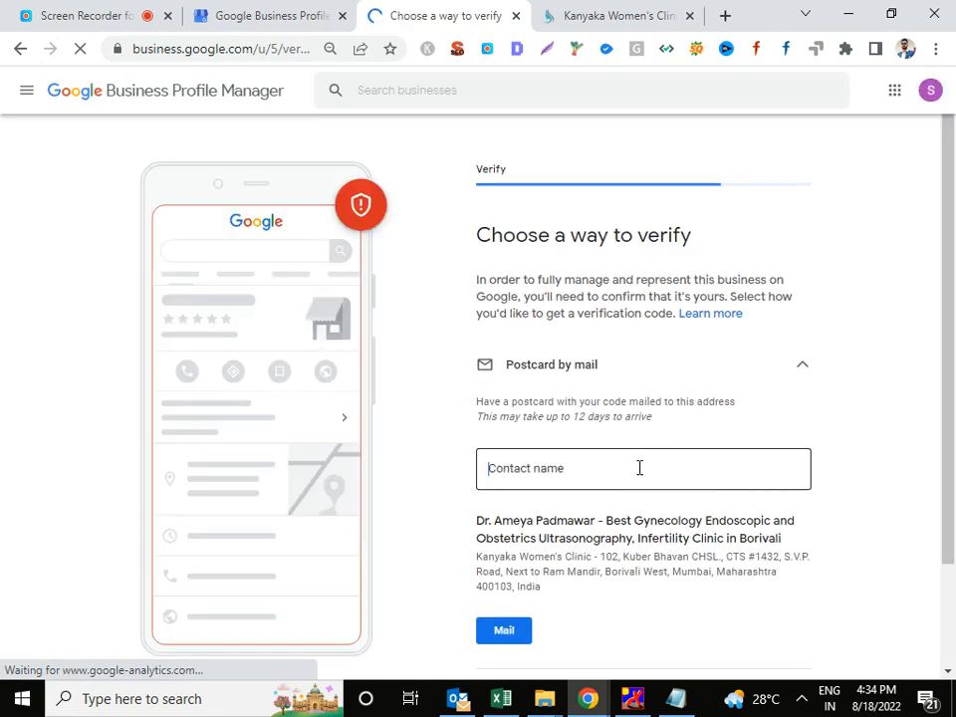
Use the doctor's name from the business title as contact name and request a verification postcard.
{"action": "left_click", "coordinate": [639, 467]}
{"action": "left_click_drag", "start_coordinate": [476, 521], "coordinate": [596, 522]}
{"action": "key", "text": "ctrl+c"}
{"action": "left_click", "coordinate": [584, 469]}
{"action": "key", "text": "ctrl+v"}
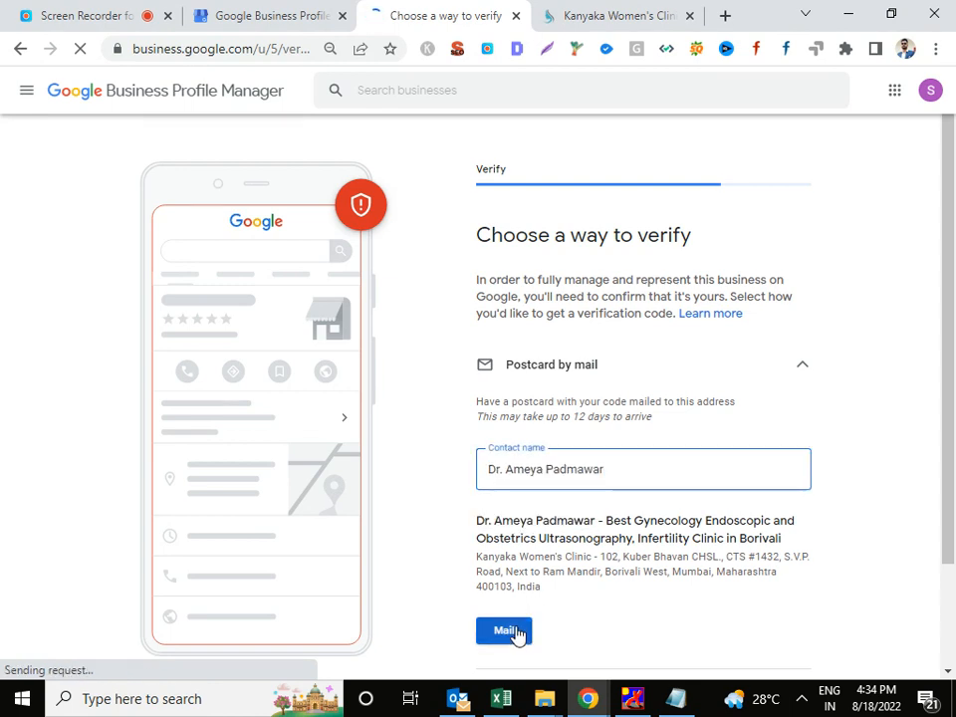
{"action": "left_click", "coordinate": [516, 632]}
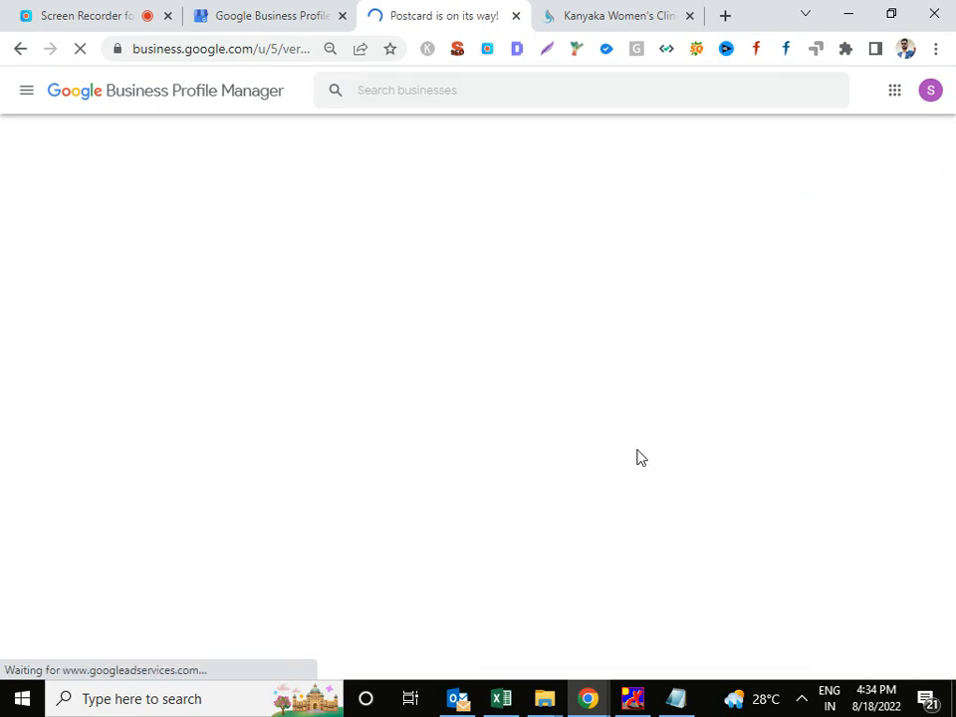
{"action": "left_click", "coordinate": [511, 489]}
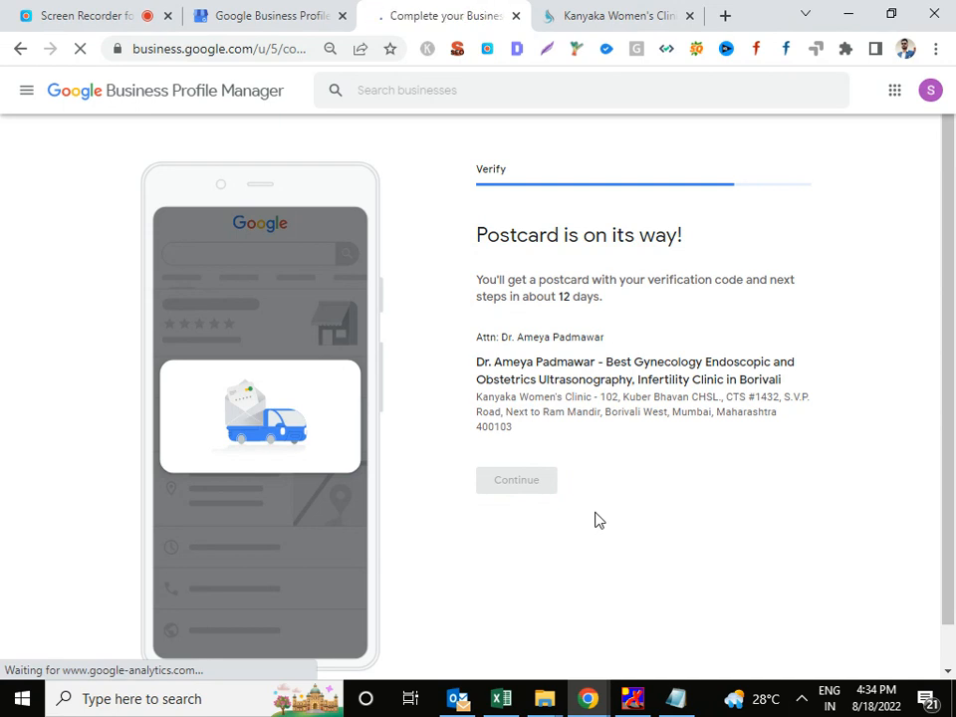
Mark Monday through Saturday open, Sunday closed, and set Saturday opening to 10:00 AM.
{"action": "left_click", "coordinate": [573, 395]}
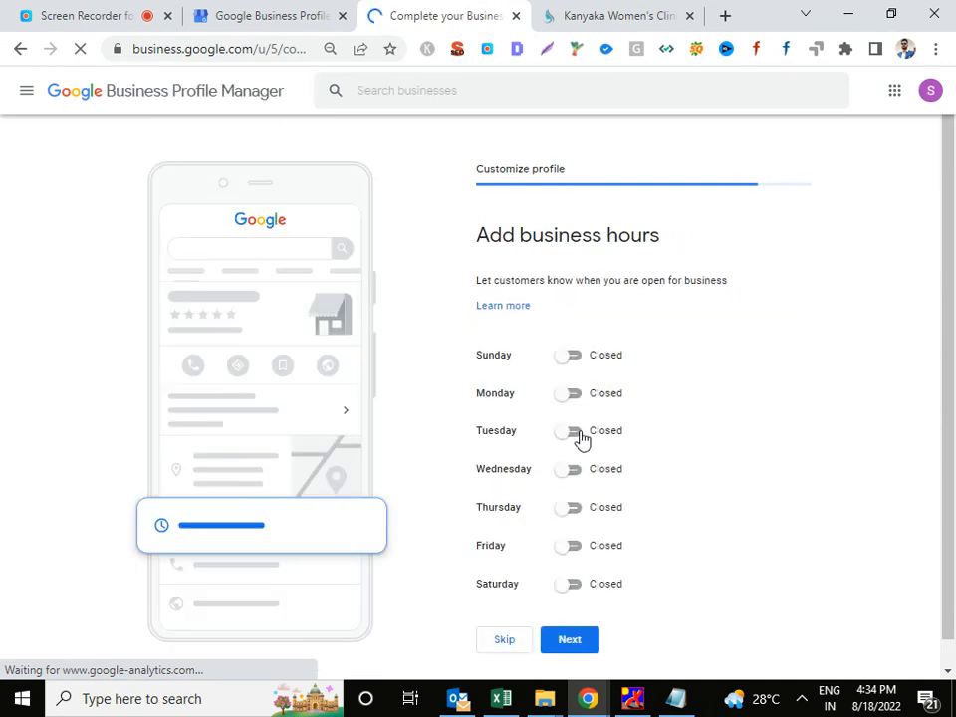
{"action": "left_click", "coordinate": [574, 458]}
{"action": "left_click", "coordinate": [572, 517]}
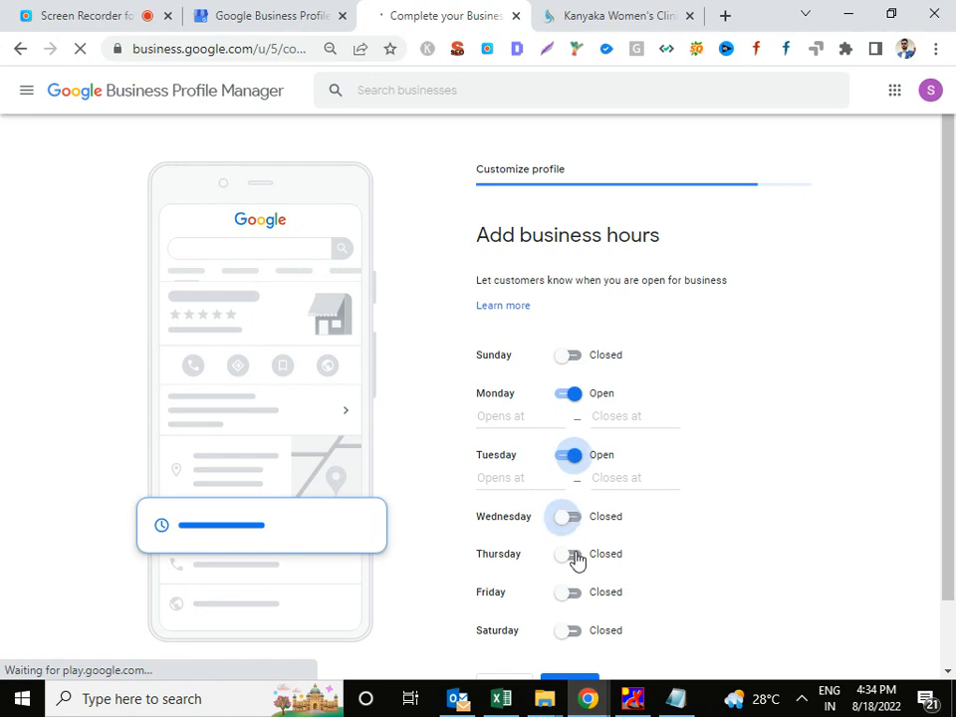
{"action": "scroll", "coordinate": [576, 558], "scroll_direction": "down", "scroll_amount": 1}
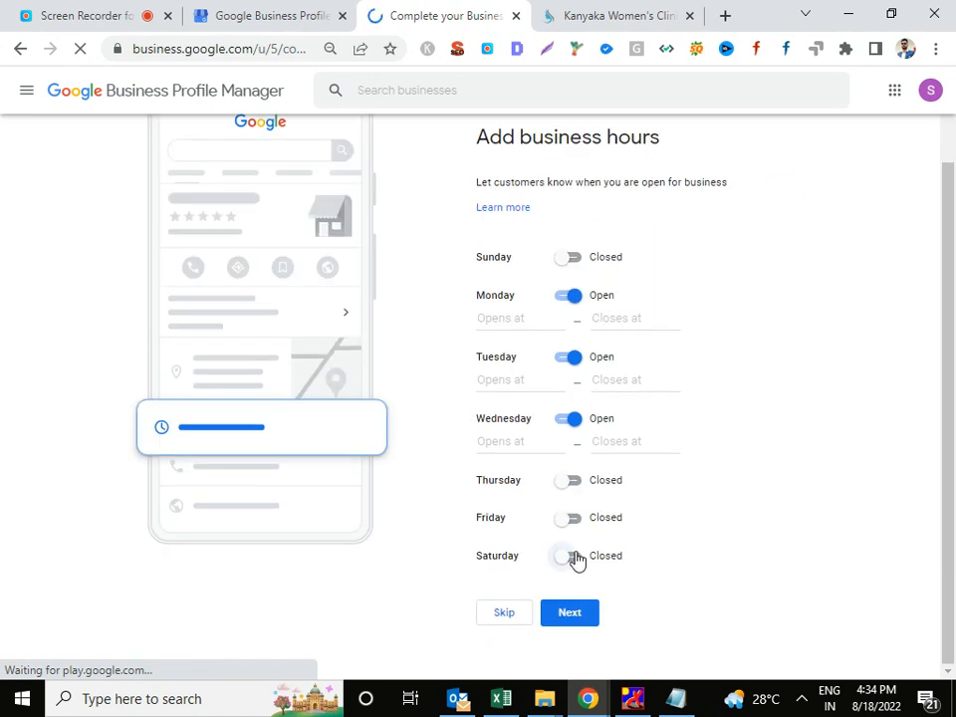
{"action": "left_click", "coordinate": [574, 557]}
{"action": "left_click", "coordinate": [572, 519]}
{"action": "left_click", "coordinate": [572, 484]}
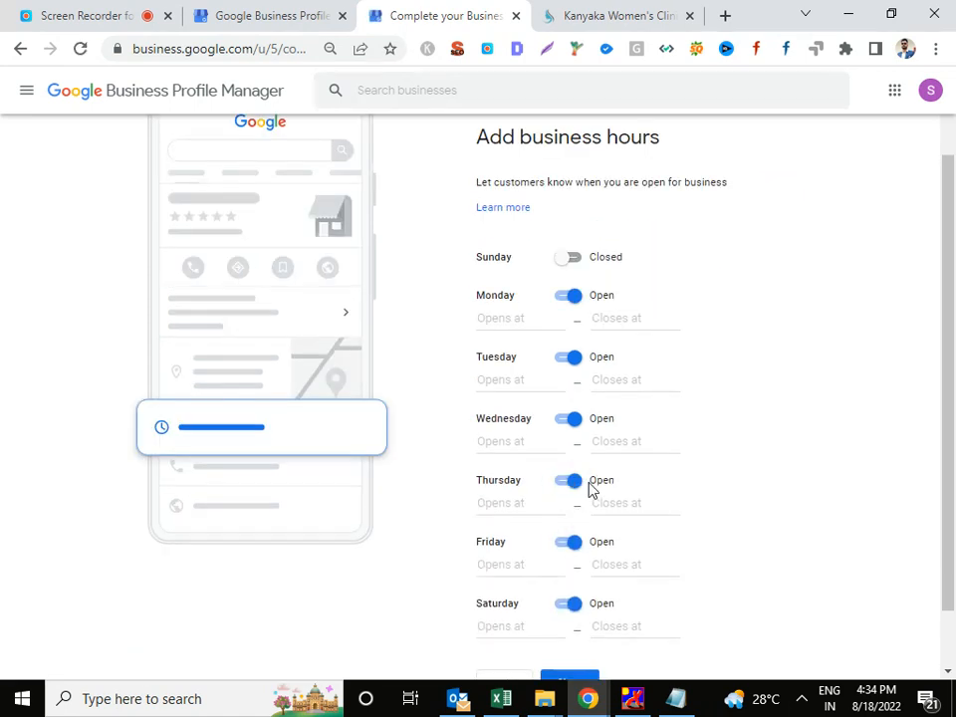
{"action": "scroll", "coordinate": [507, 567], "scroll_direction": "down", "scroll_amount": 1}
{"action": "left_click", "coordinate": [507, 555]}
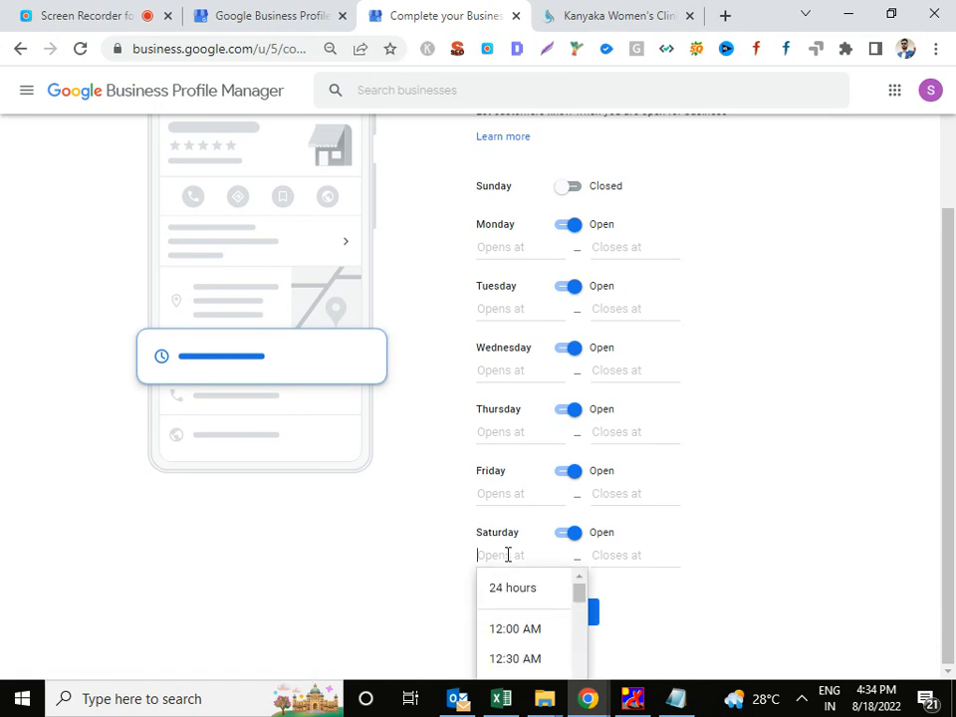
{"action": "type", "text": "10"}
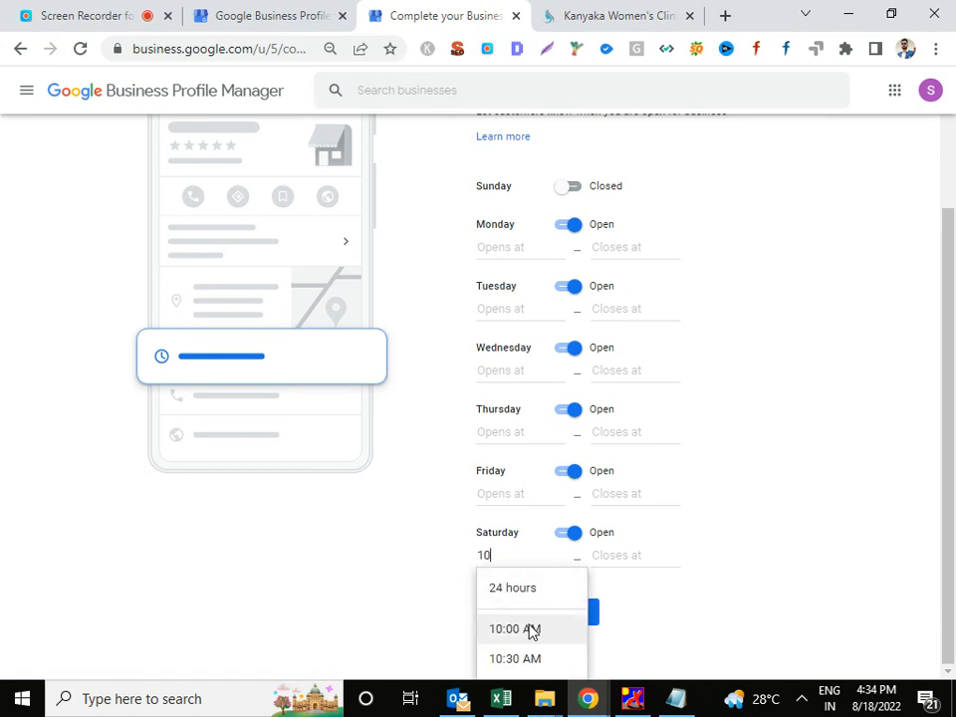
{"action": "left_click", "coordinate": [532, 629]}
Set the closing time to 8:00 PM for Monday through Saturday.
{"action": "left_click", "coordinate": [624, 559]}
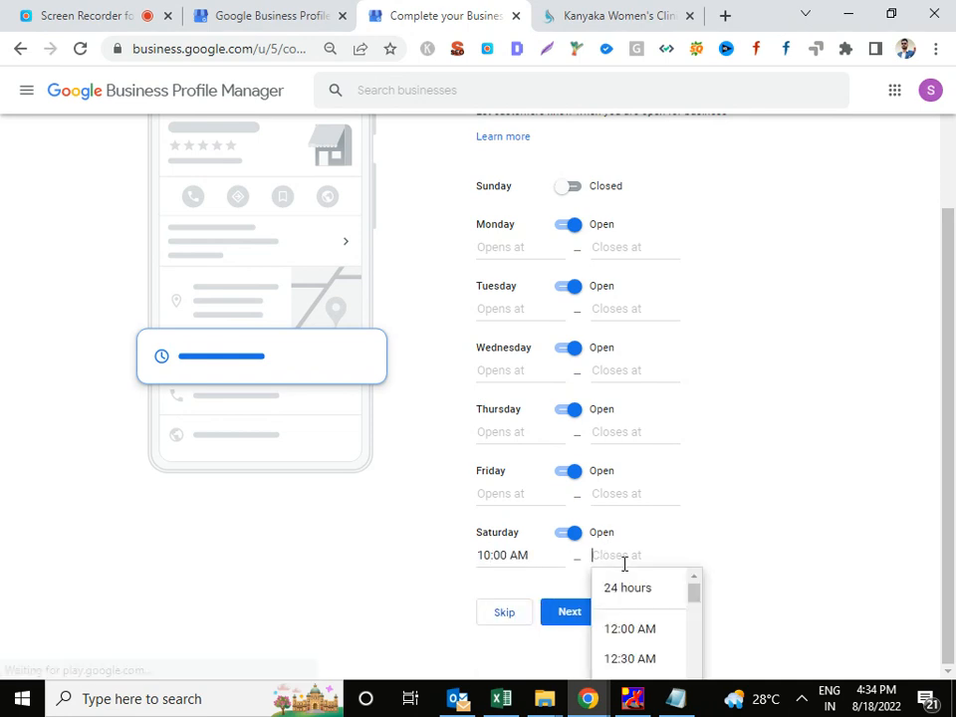
{"action": "type", "text": "6"}
{"action": "key", "text": "BackSpace"}
{"action": "type", "text": "8"}
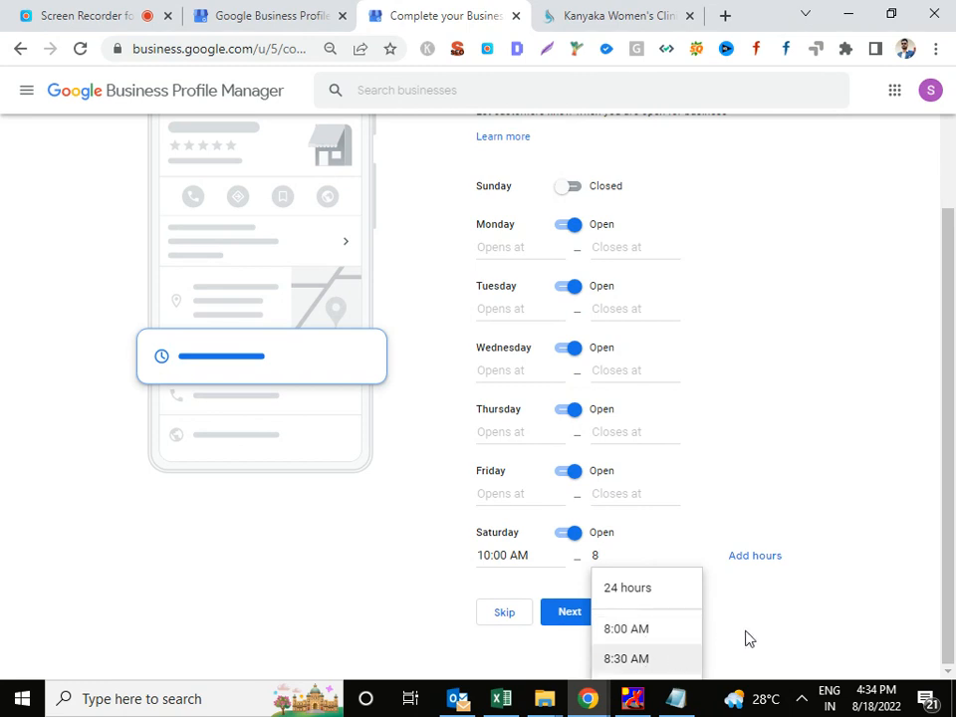
{"action": "left_click", "coordinate": [629, 495]}
{"action": "type", "text": "8"}
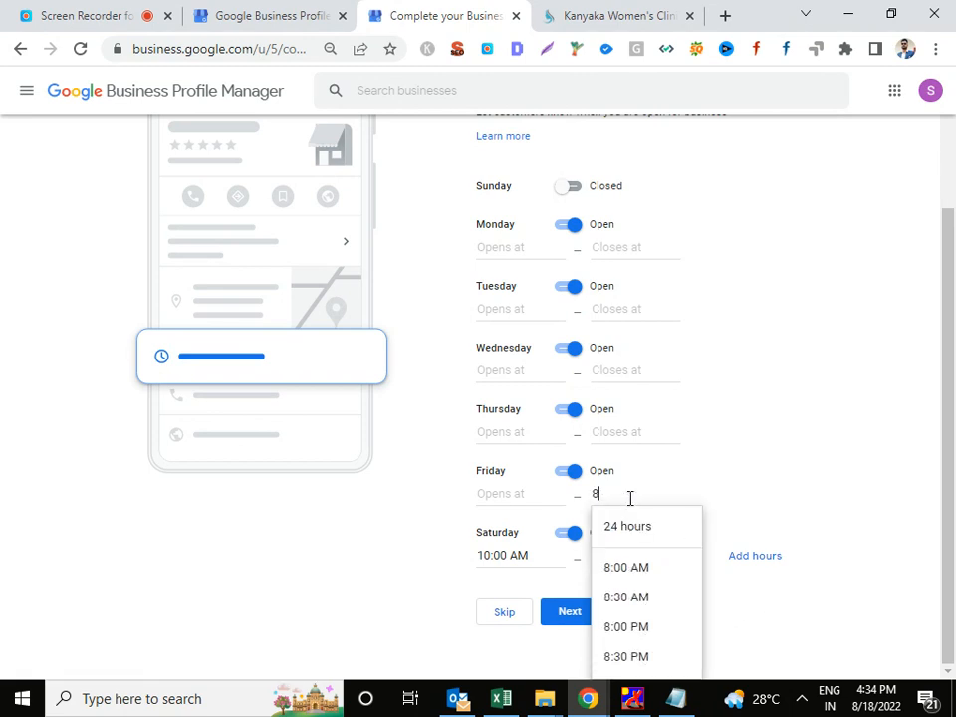
{"action": "left_click", "coordinate": [625, 627]}
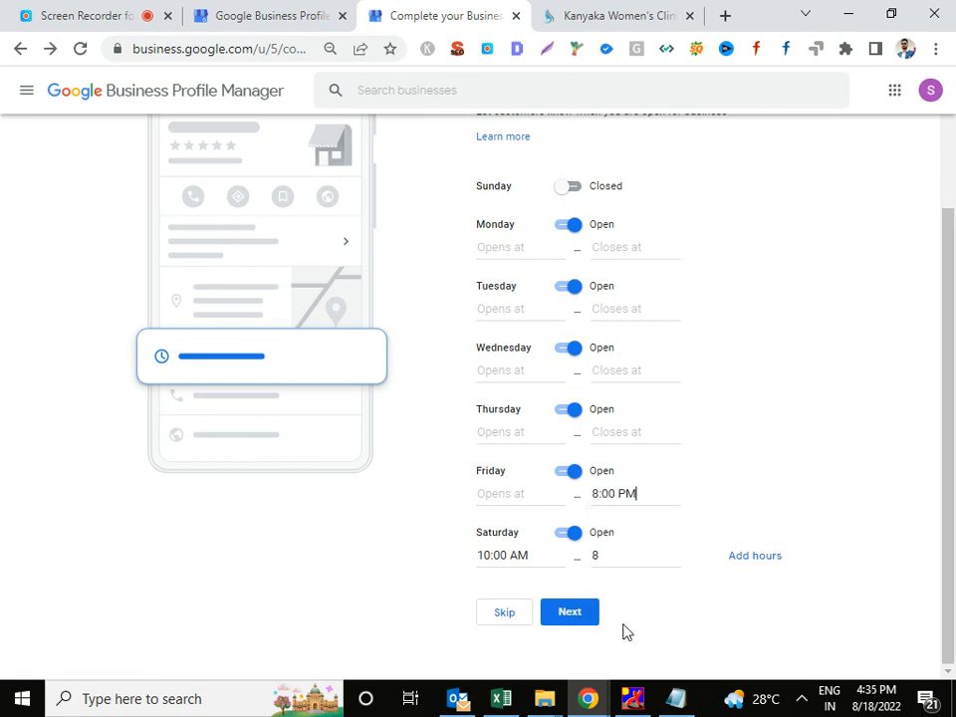
{"action": "triple_click", "coordinate": [652, 497]}
{"action": "double_click", "coordinate": [617, 554]}
{"action": "key", "text": "ctrl+v"}
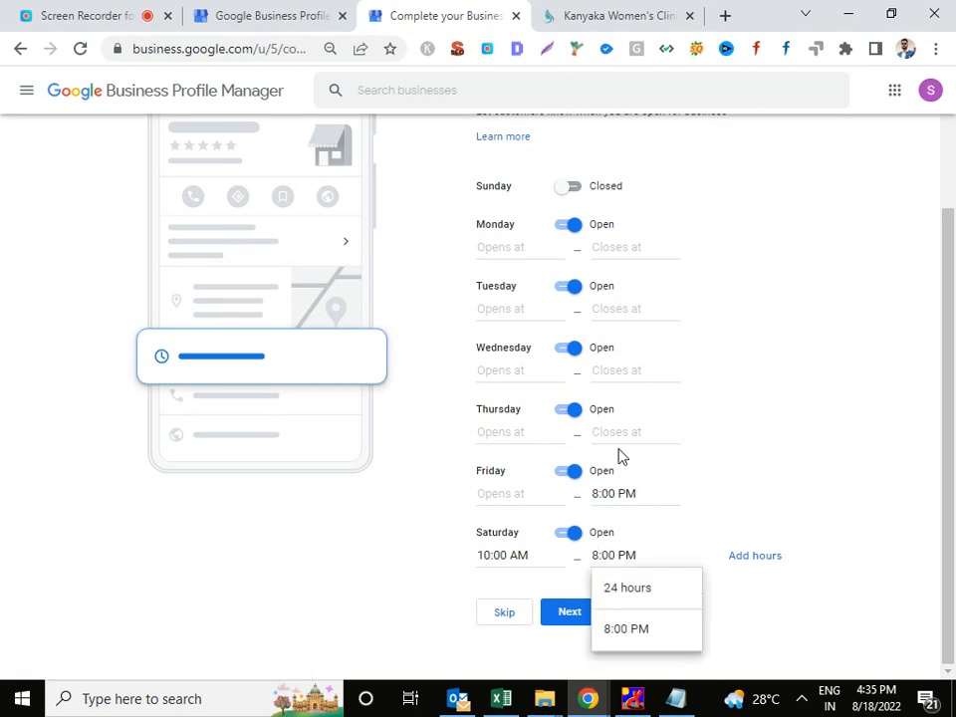
{"action": "left_click", "coordinate": [618, 433]}
{"action": "key", "text": "ctrl+v"}
{"action": "left_click", "coordinate": [627, 369]}
{"action": "key", "text": "ctrl+v"}
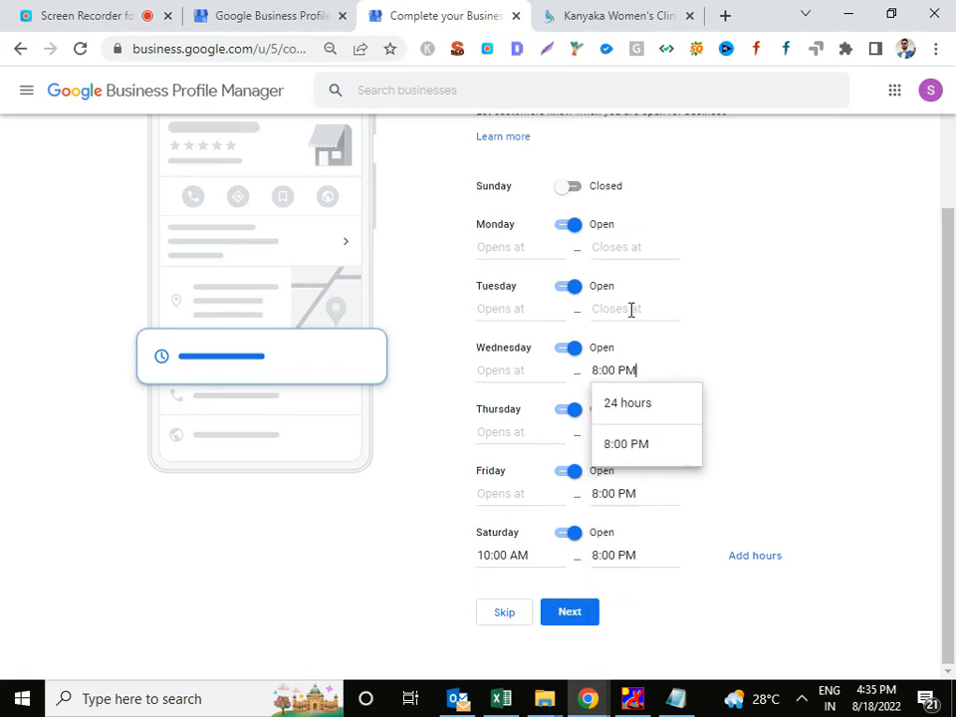
{"action": "left_click", "coordinate": [631, 308]}
{"action": "key", "text": "ctrl+v"}
{"action": "left_click", "coordinate": [647, 248]}
{"action": "key", "text": "ctrl+v"}
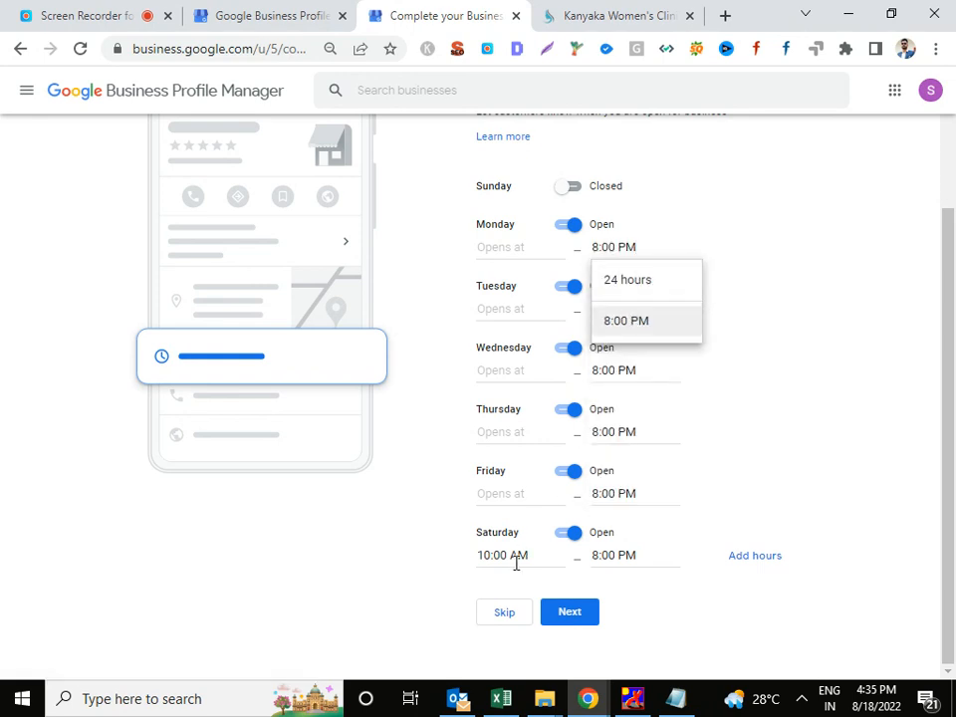
Copy 10:00 AM into the remaining weekdays' opening times and save the hours.
{"action": "triple_click", "coordinate": [506, 556]}
{"action": "key", "text": "ctrl+c"}
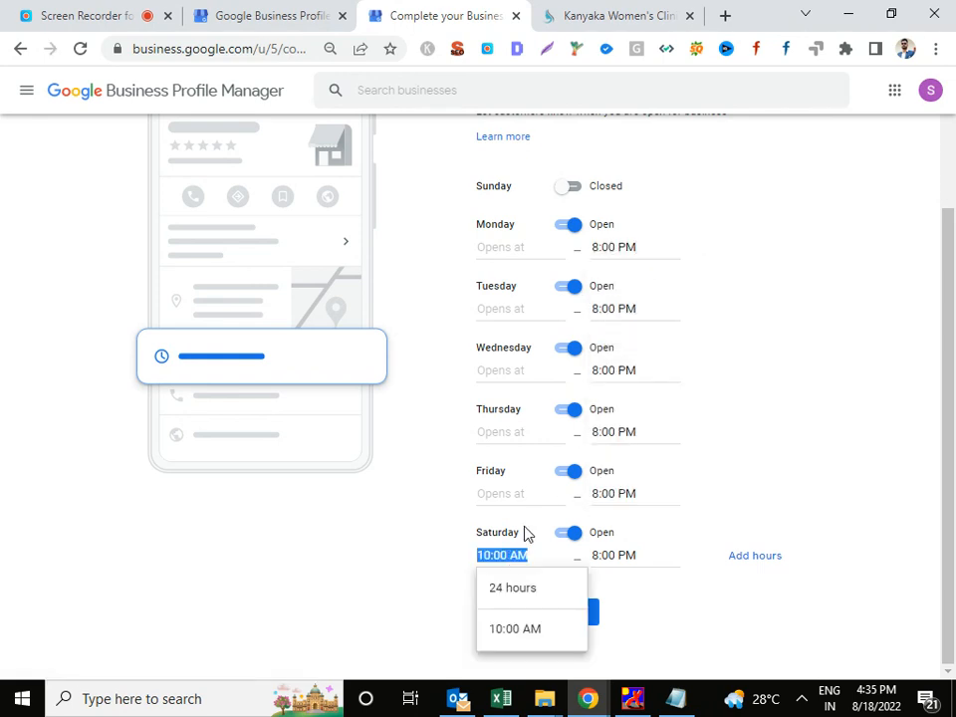
{"action": "left_click", "coordinate": [525, 494]}
{"action": "key", "text": "ctrl+v"}
{"action": "left_click", "coordinate": [522, 432]}
{"action": "key", "text": "ctrl+v"}
{"action": "left_click", "coordinate": [527, 371]}
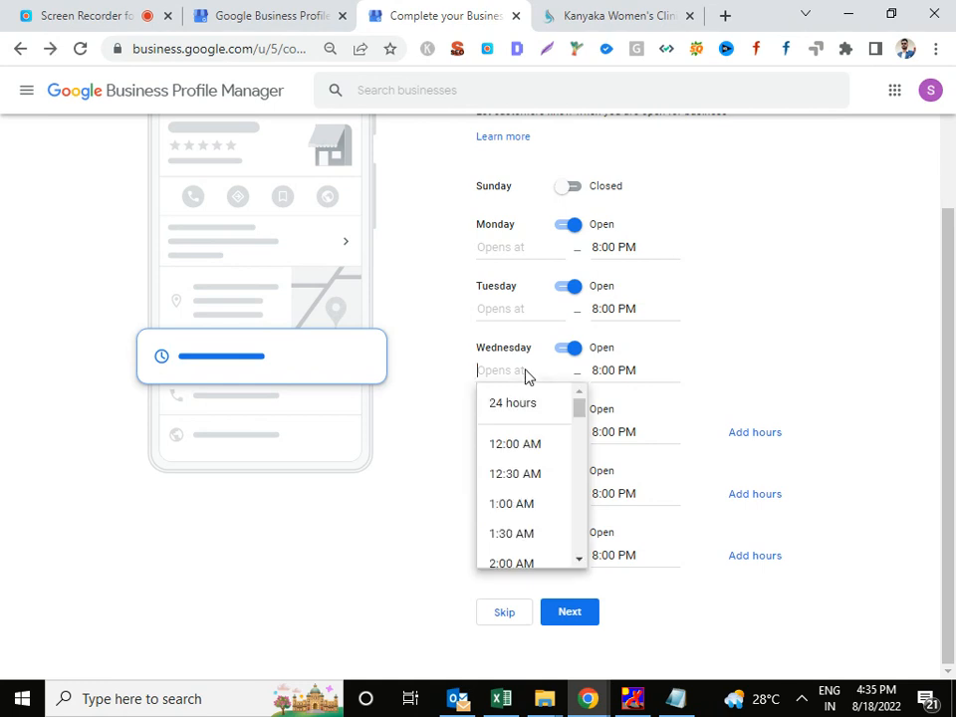
{"action": "key", "text": "ctrl+v"}
{"action": "left_click", "coordinate": [526, 310]}
{"action": "key", "text": "ctrl+v"}
{"action": "left_click", "coordinate": [523, 248]}
{"action": "key", "text": "ctrl+v"}
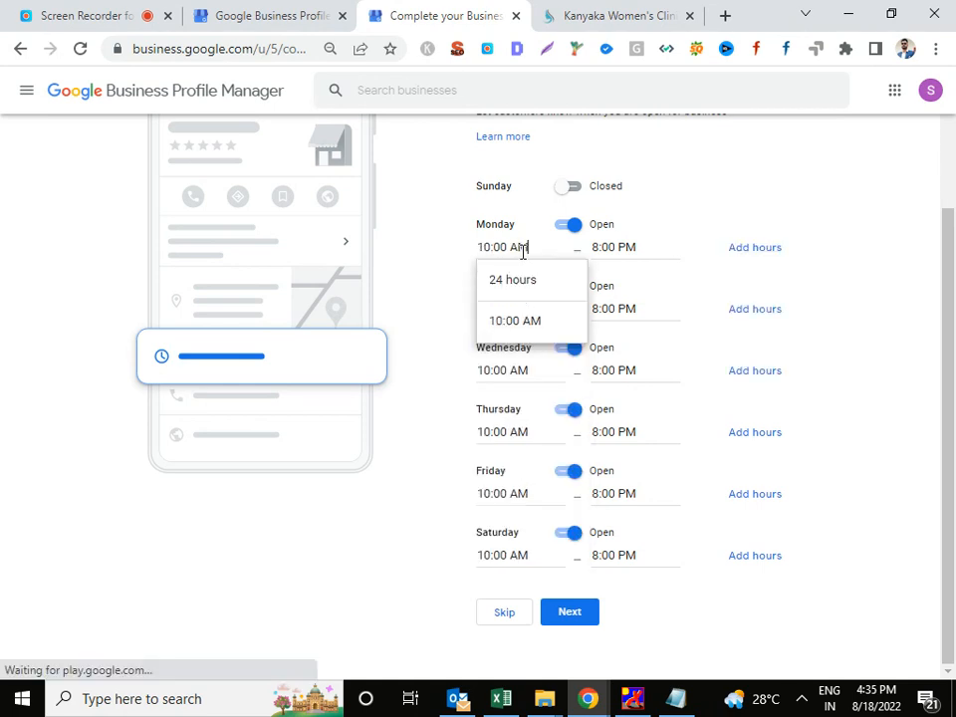
{"action": "left_click", "coordinate": [584, 613]}
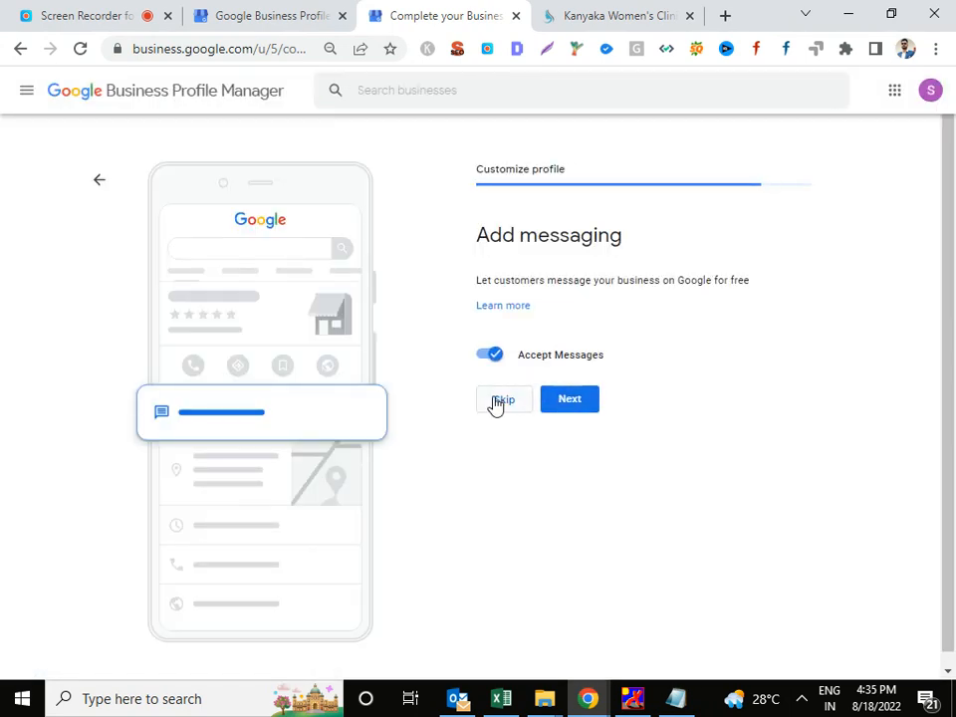
Go to the clinic's Info page and edit the Obstetrician-gynecologist category.
{"action": "left_click", "coordinate": [24, 94]}
{"action": "left_click", "coordinate": [66, 372]}
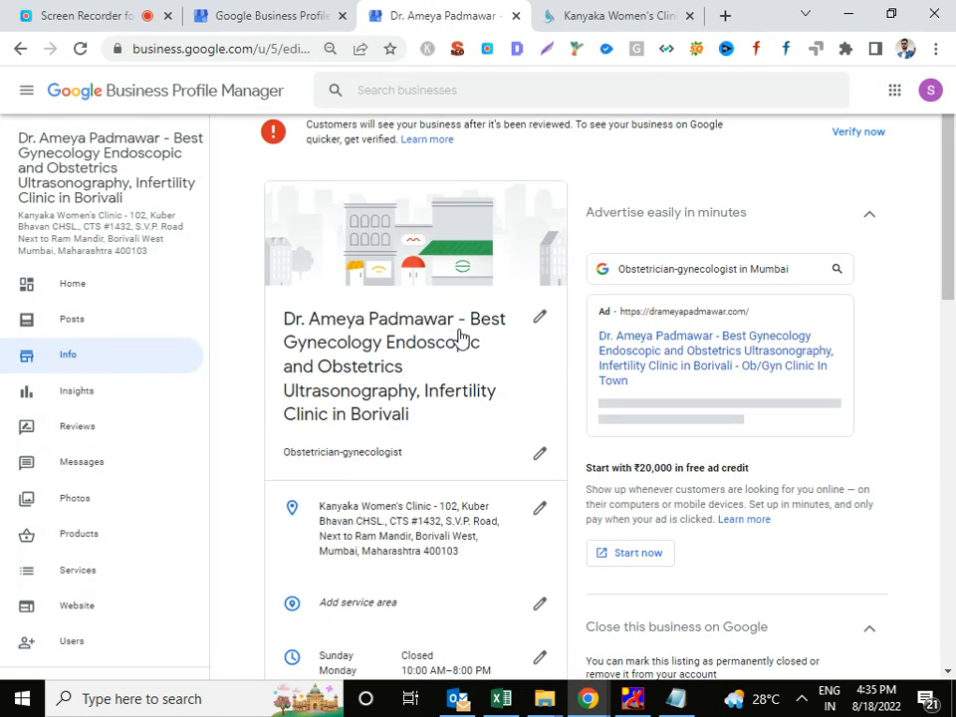
{"action": "scroll", "coordinate": [471, 403], "scroll_direction": "down", "scroll_amount": 1}
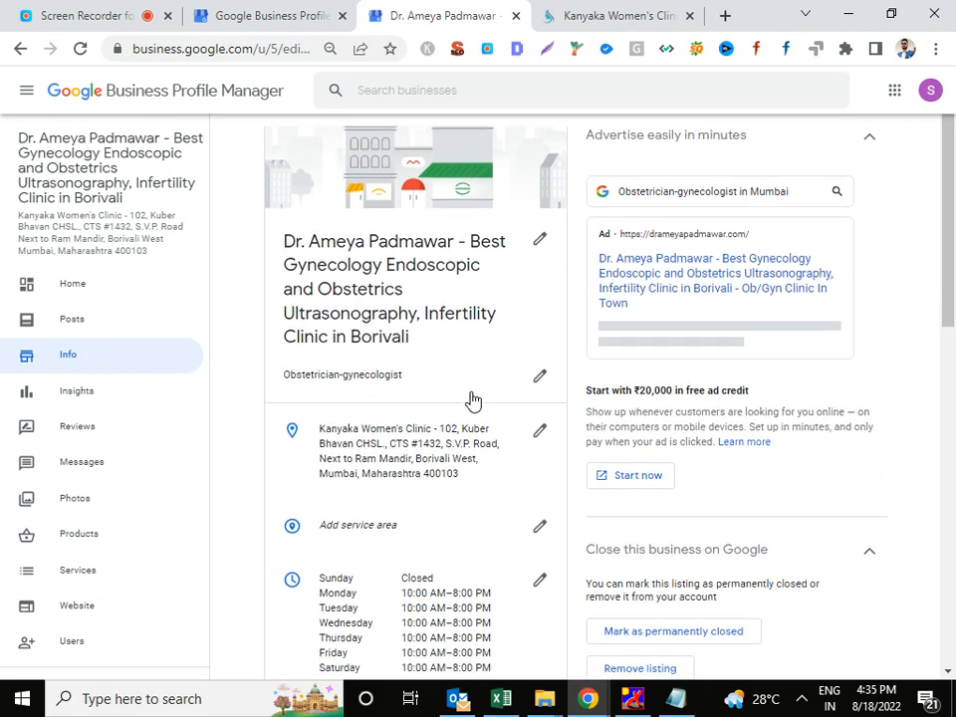
{"action": "left_click", "coordinate": [540, 363]}
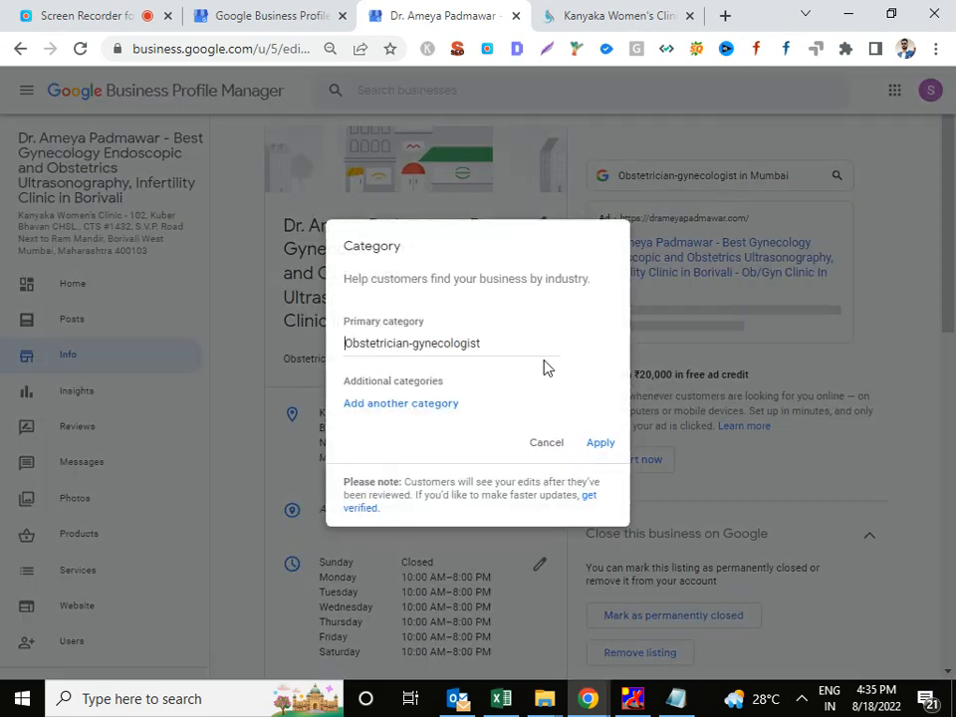
Add Fertility clinic as an additional category.
{"action": "left_click", "coordinate": [469, 406]}
{"action": "left_click", "coordinate": [478, 393]}
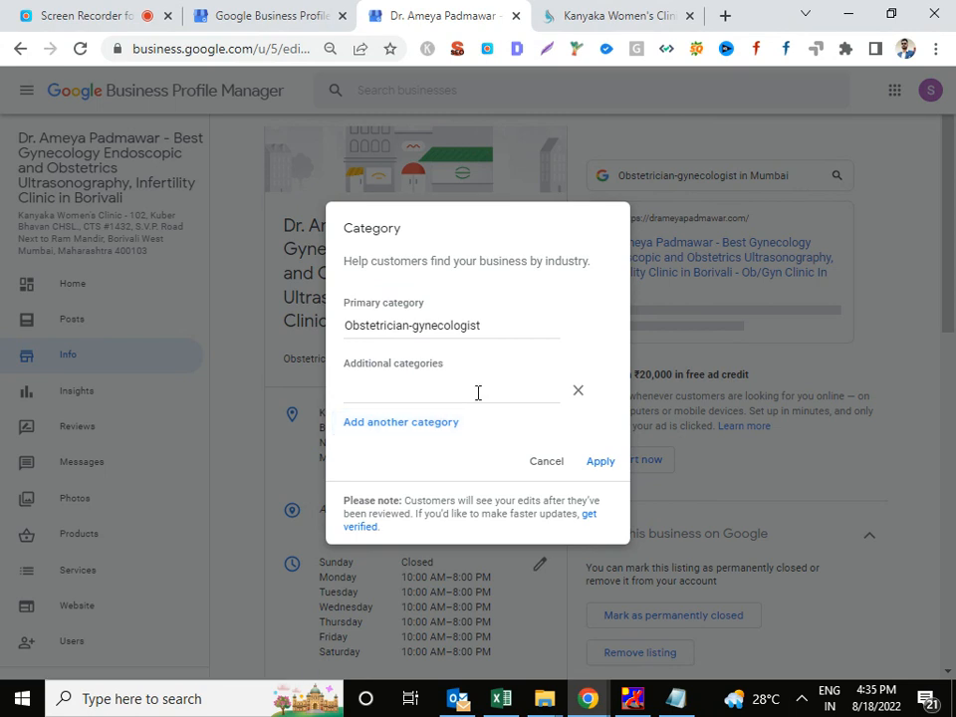
{"action": "type", "text": "ultra"}
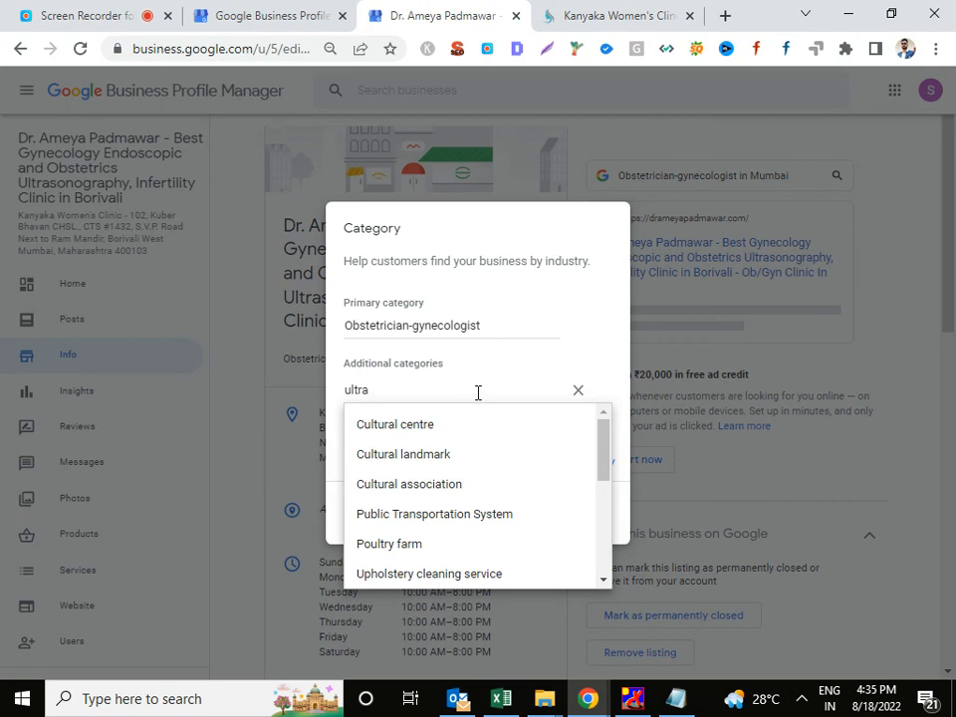
{"action": "key", "text": "BackSpace"}
{"action": "key", "text": "BackSpace"}
{"action": "key", "text": "BackSpace"}
{"action": "key", "text": "BackSpace"}
{"action": "key", "text": "BackSpace"}
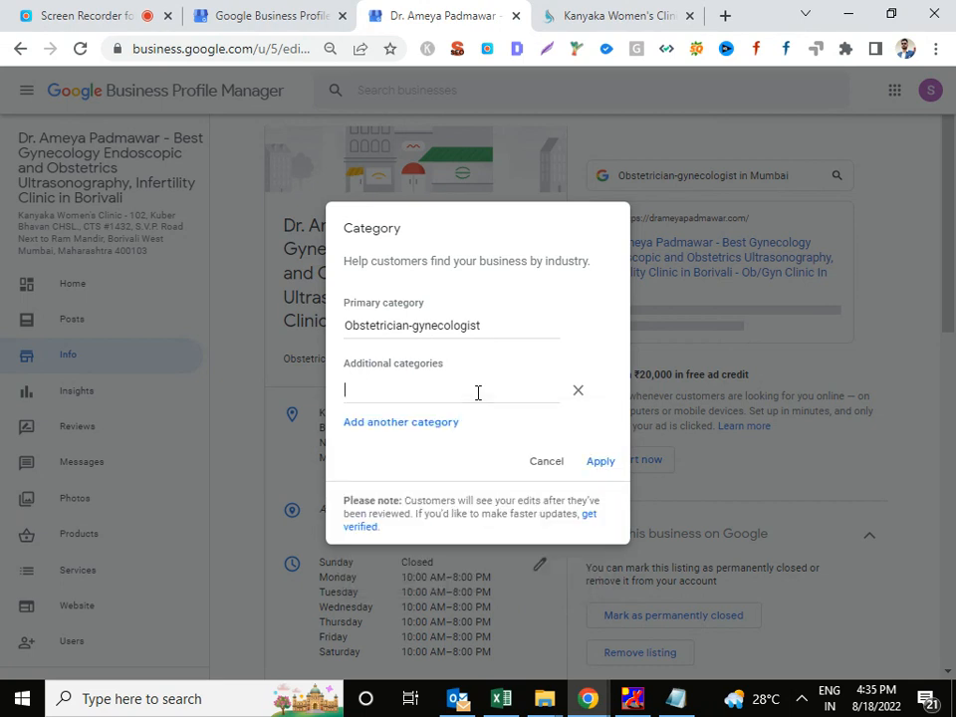
{"action": "type", "text": "test"}
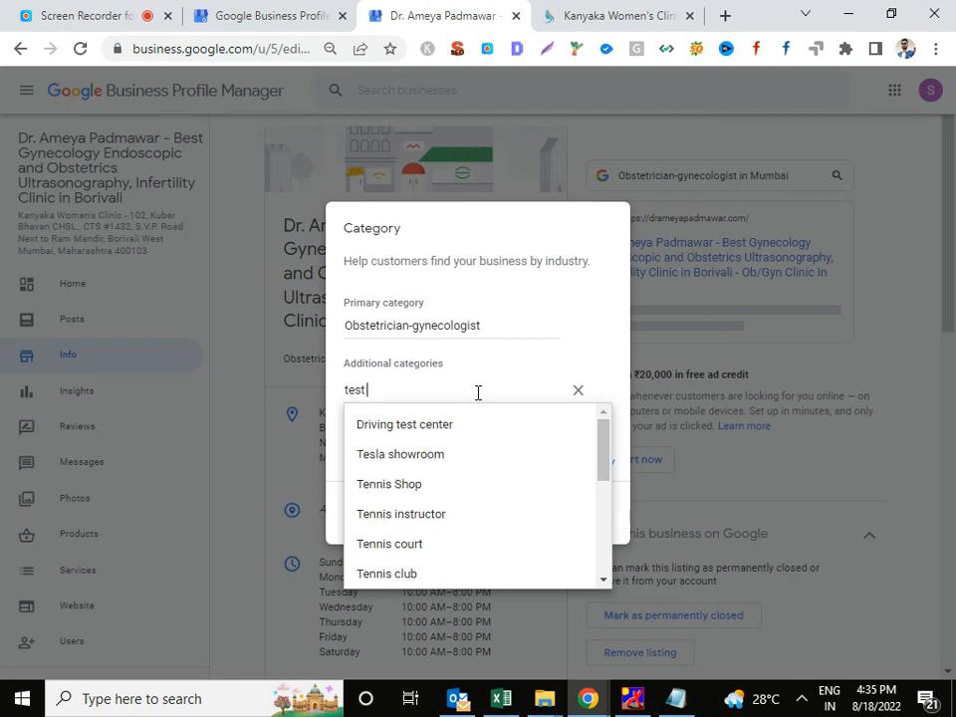
{"action": "scroll", "coordinate": [513, 469], "scroll_direction": "down", "scroll_amount": 5}
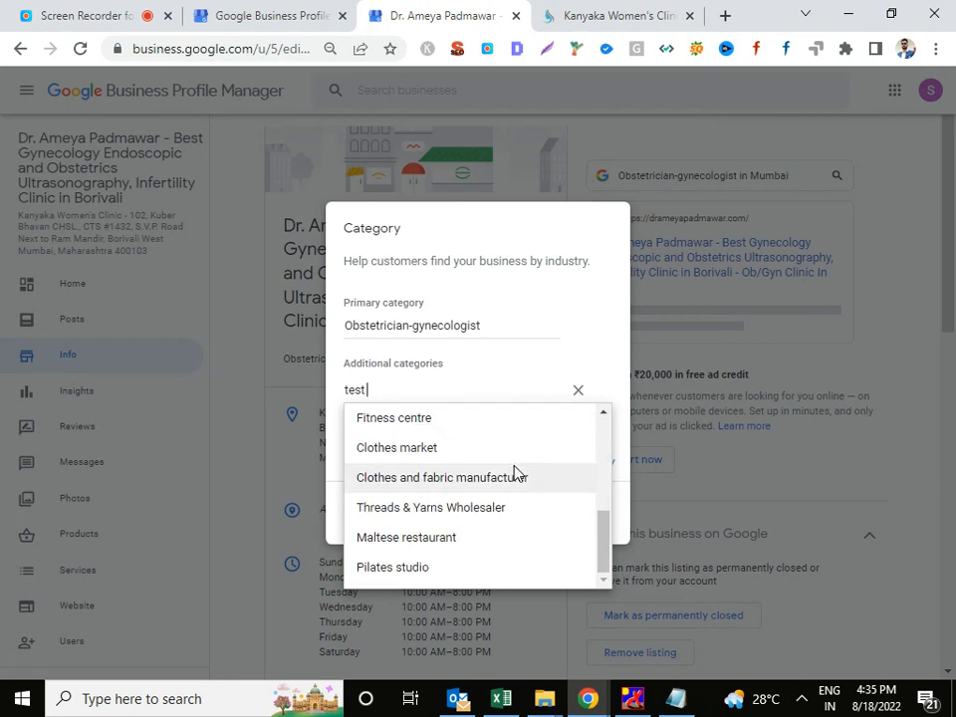
{"action": "scroll", "coordinate": [514, 469], "scroll_direction": "up", "scroll_amount": 1}
{"action": "key", "text": "BackSpace"}
{"action": "key", "text": "BackSpace"}
{"action": "key", "text": "BackSpace"}
{"action": "key", "text": "BackSpace"}
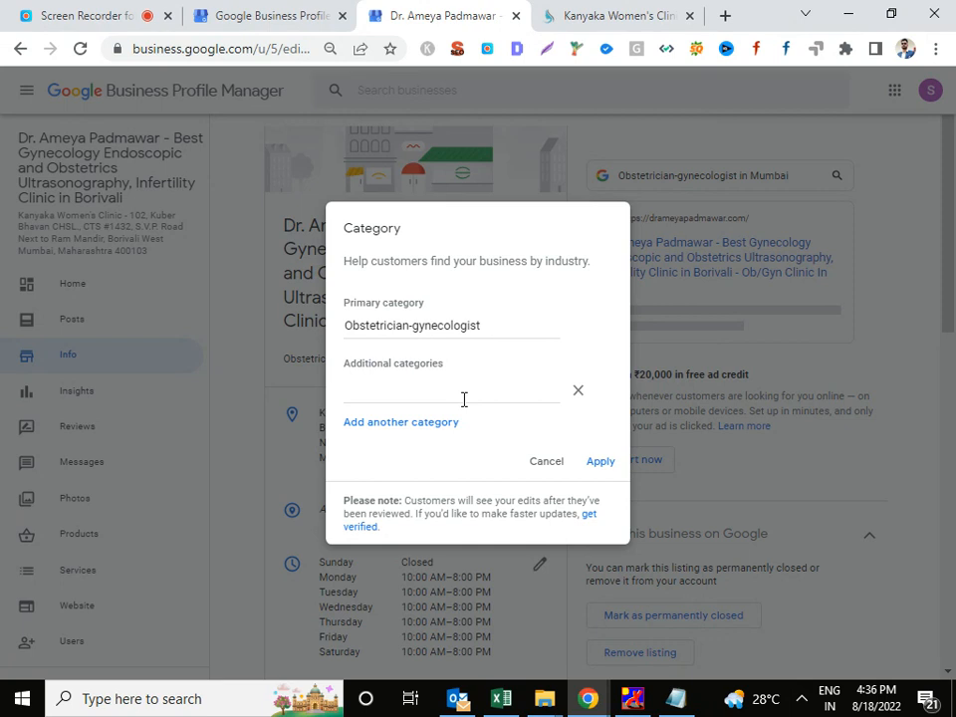
{"action": "type", "text": "p"}
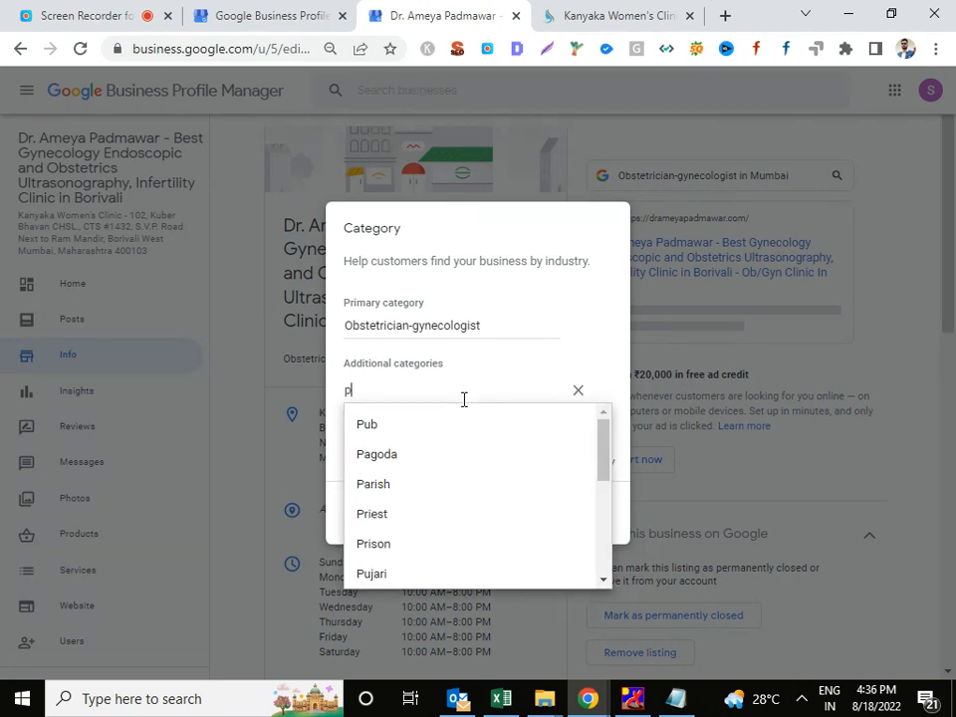
{"action": "key", "text": "BackSpace"}
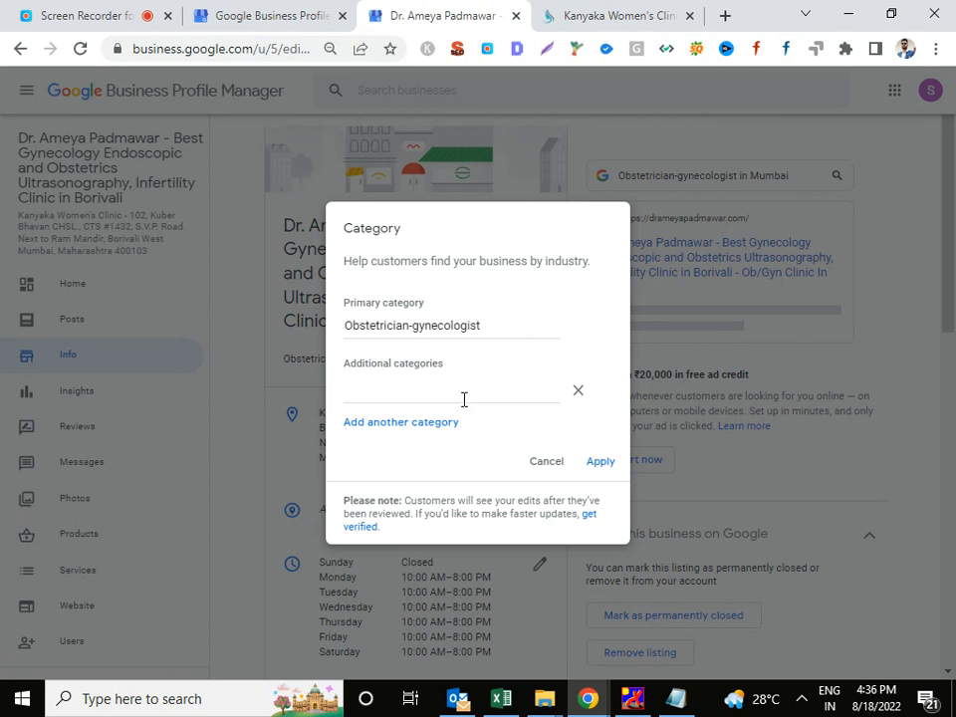
{"action": "type", "text": "fer"}
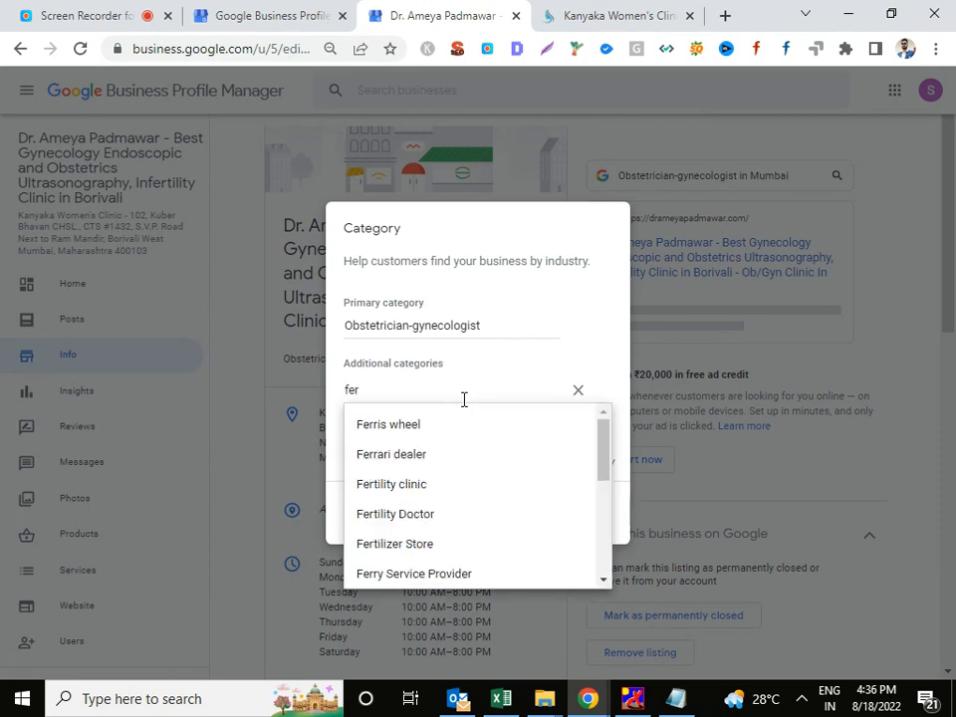
{"action": "type", "text": "ti"}
{"action": "key", "text": "Down"}
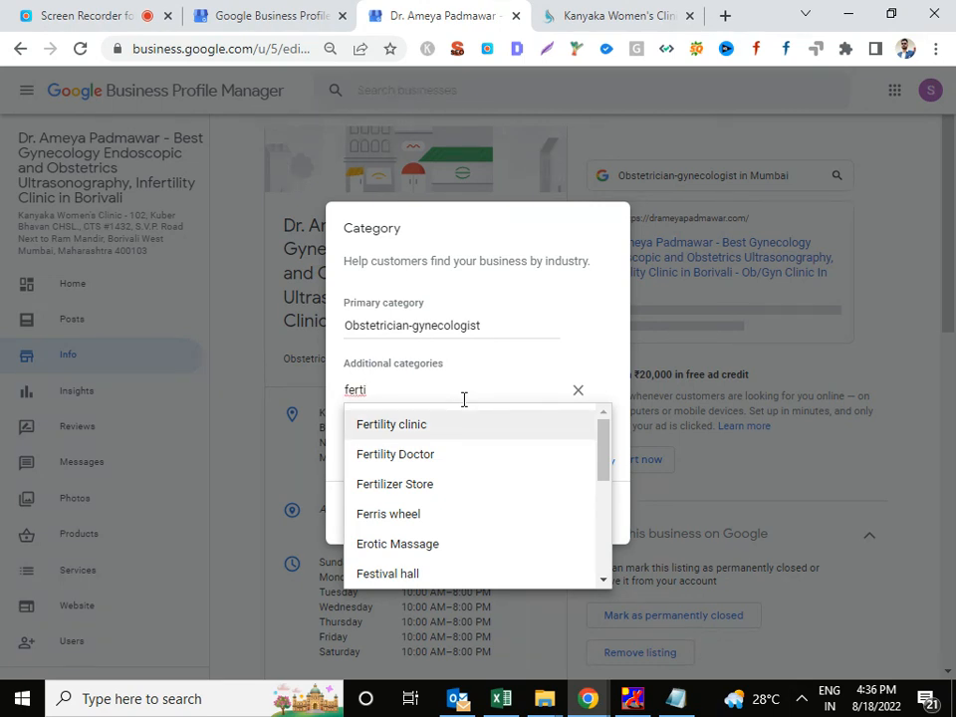
{"action": "left_click", "coordinate": [443, 431]}
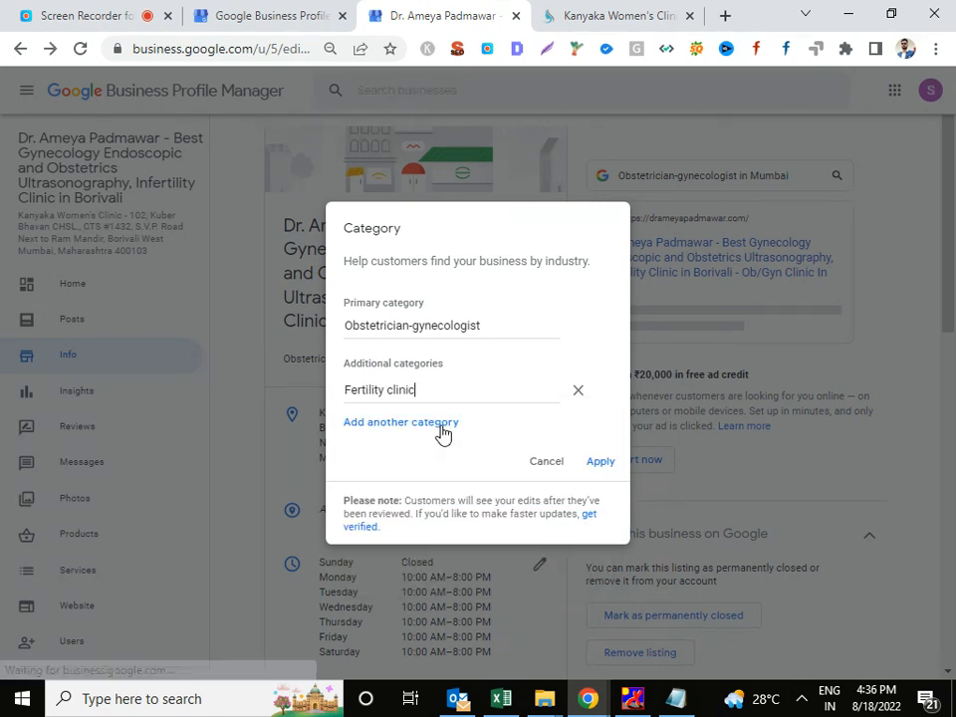
Add Fertility Doctor and Maternity Centre as further additional categories.
{"action": "left_click", "coordinate": [439, 424]}
{"action": "type", "text": "f"}
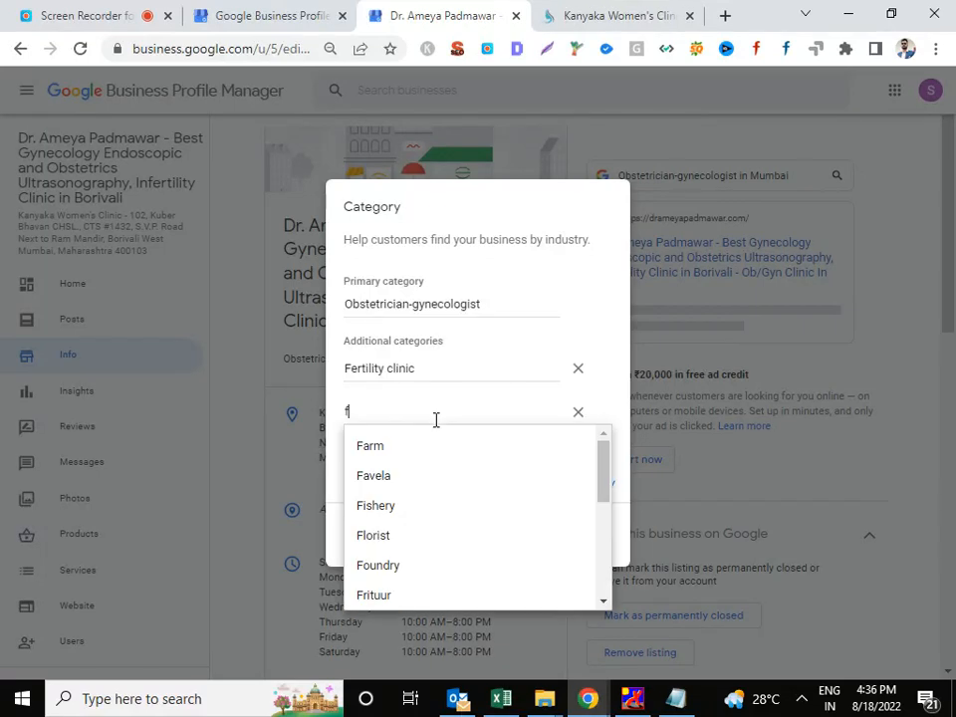
{"action": "type", "text": "irm"}
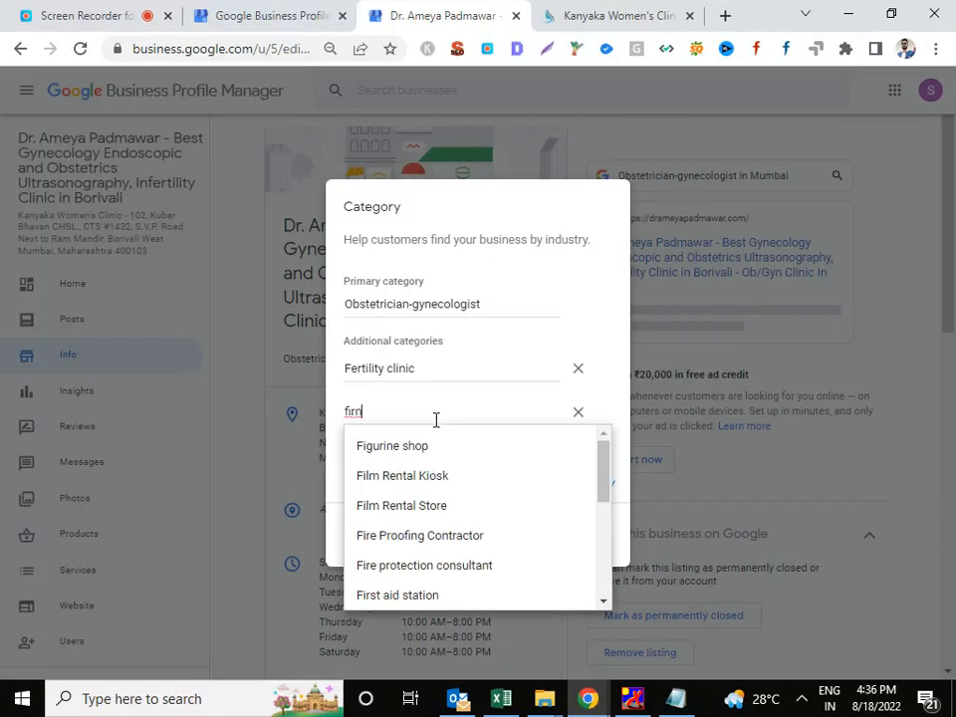
{"action": "key", "text": "BackSpace"}
{"action": "key", "text": "BackSpace"}
{"action": "key", "text": "BackSpace"}
{"action": "type", "text": "e"}
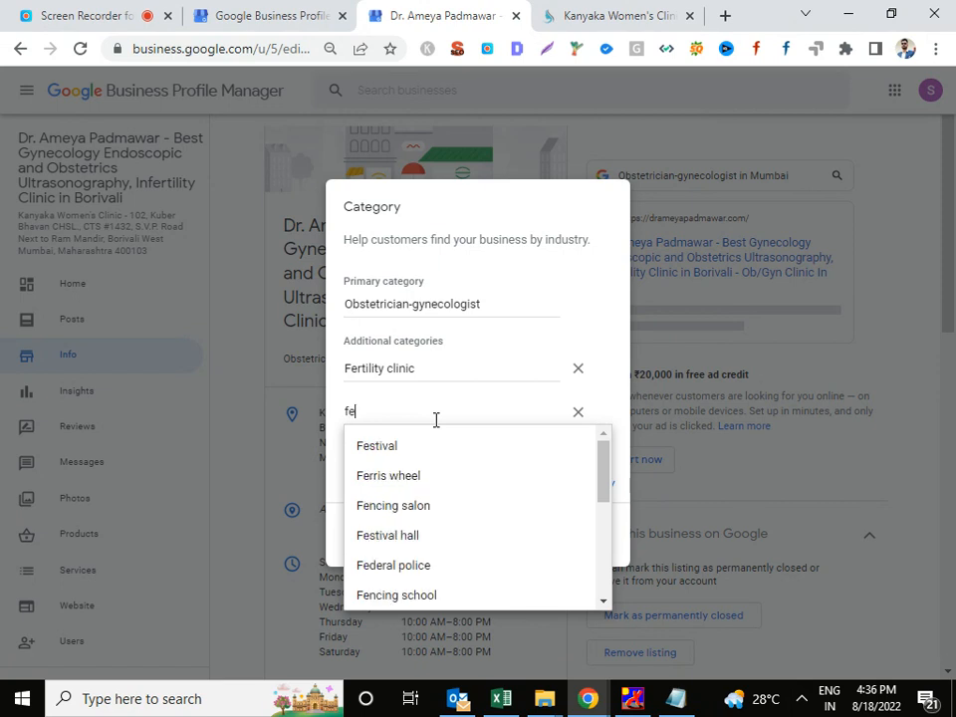
{"action": "type", "text": "r"}
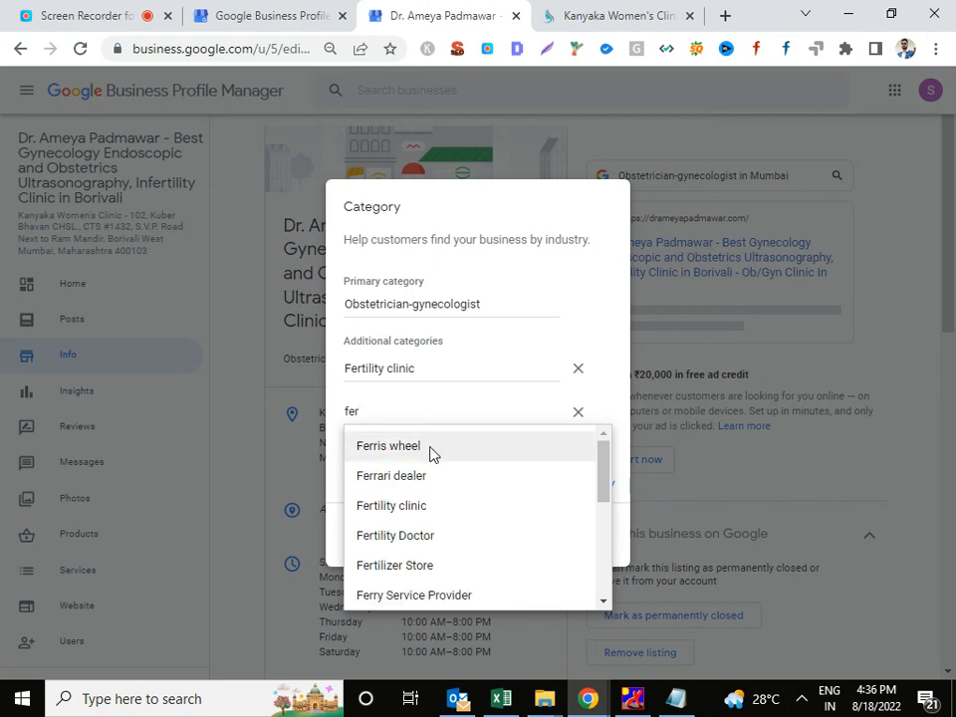
{"action": "left_click", "coordinate": [444, 538]}
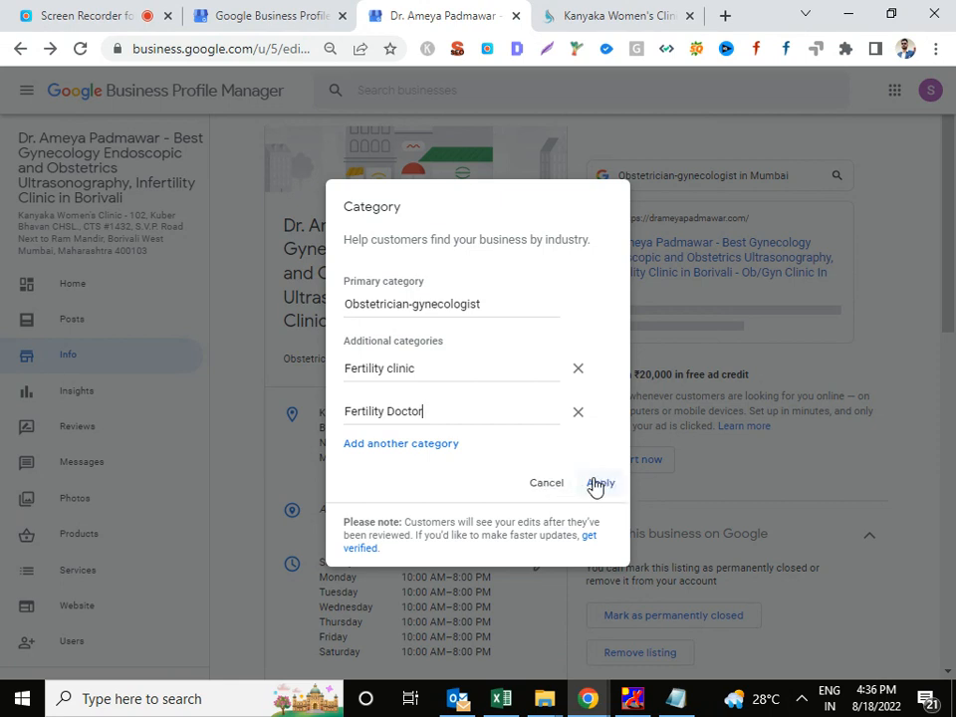
{"action": "left_click", "coordinate": [403, 445]}
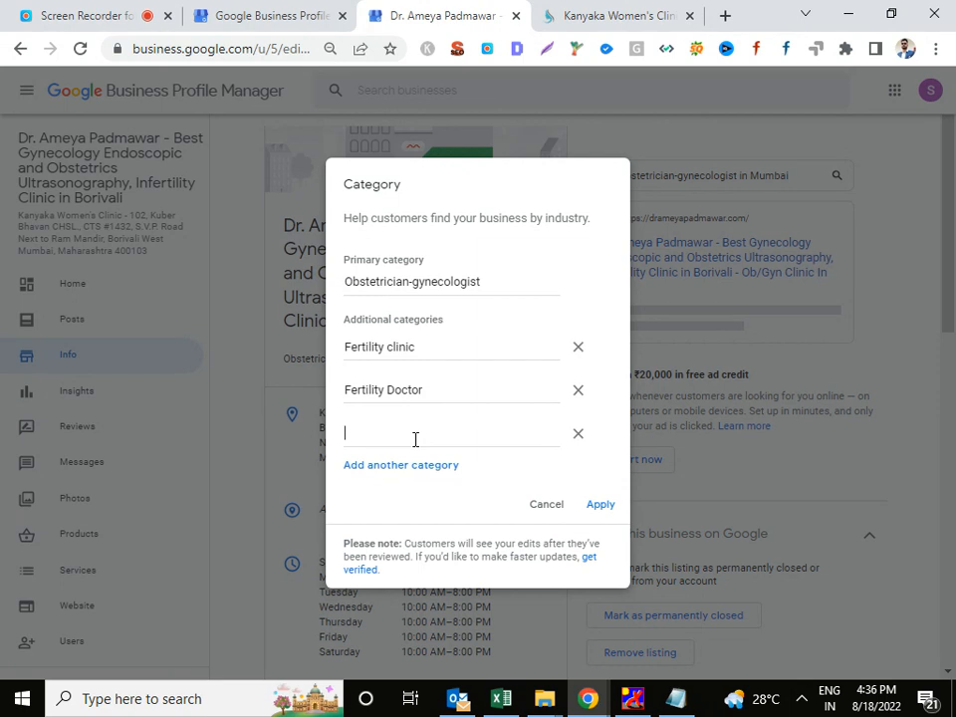
{"action": "type", "text": "Mater"}
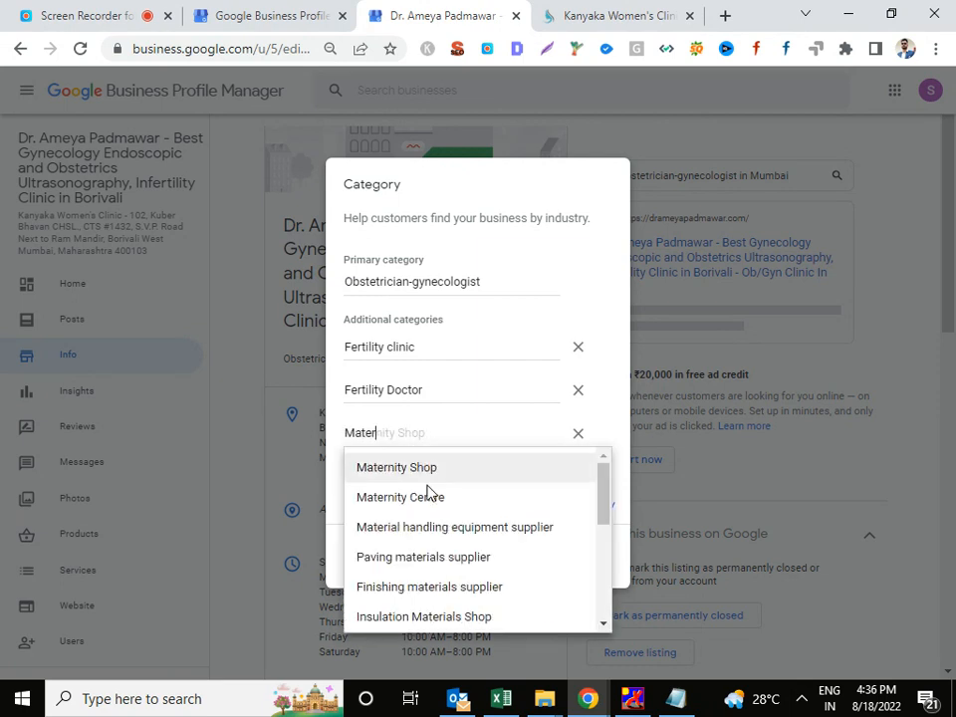
{"action": "left_click", "coordinate": [453, 506]}
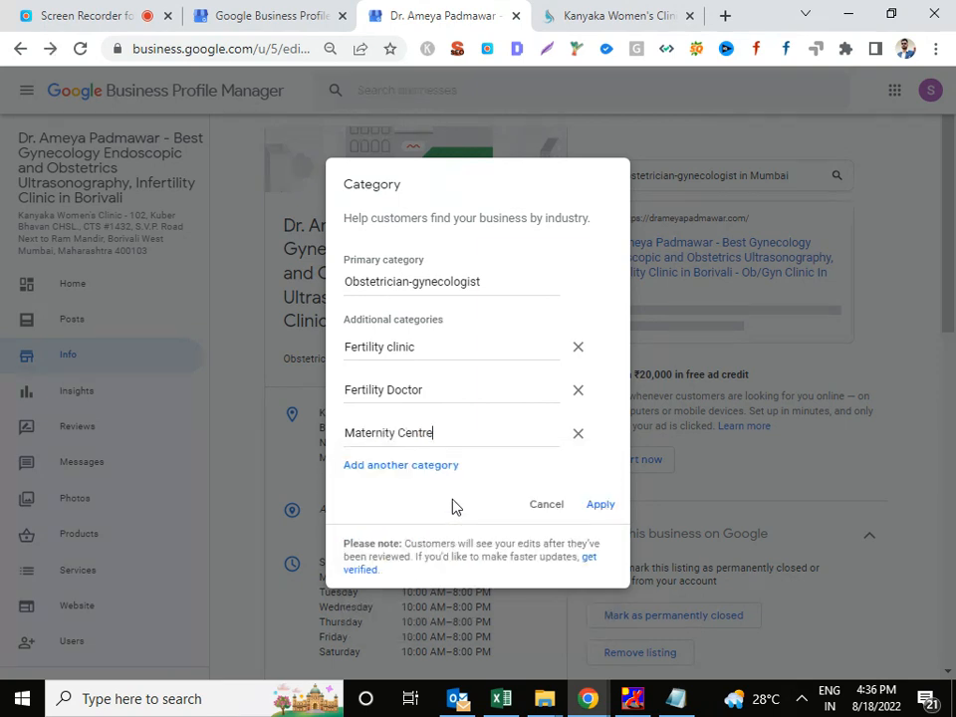
Remove the leftover empty category field and apply the category changes.
{"action": "left_click", "coordinate": [441, 468]}
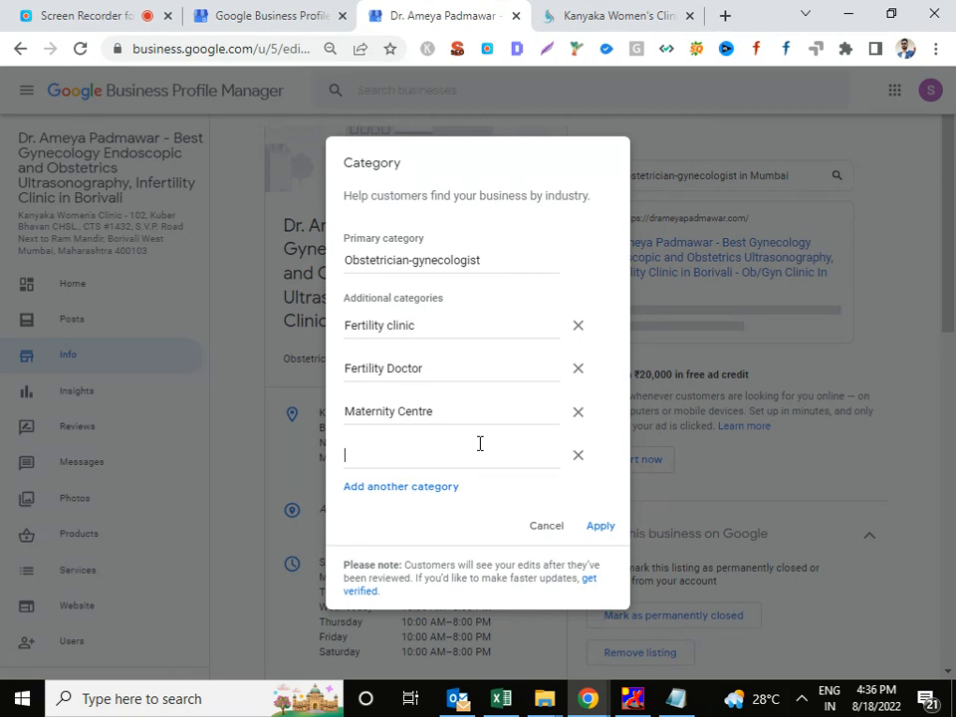
{"action": "left_click", "coordinate": [575, 457]}
{"action": "left_click", "coordinate": [602, 504]}
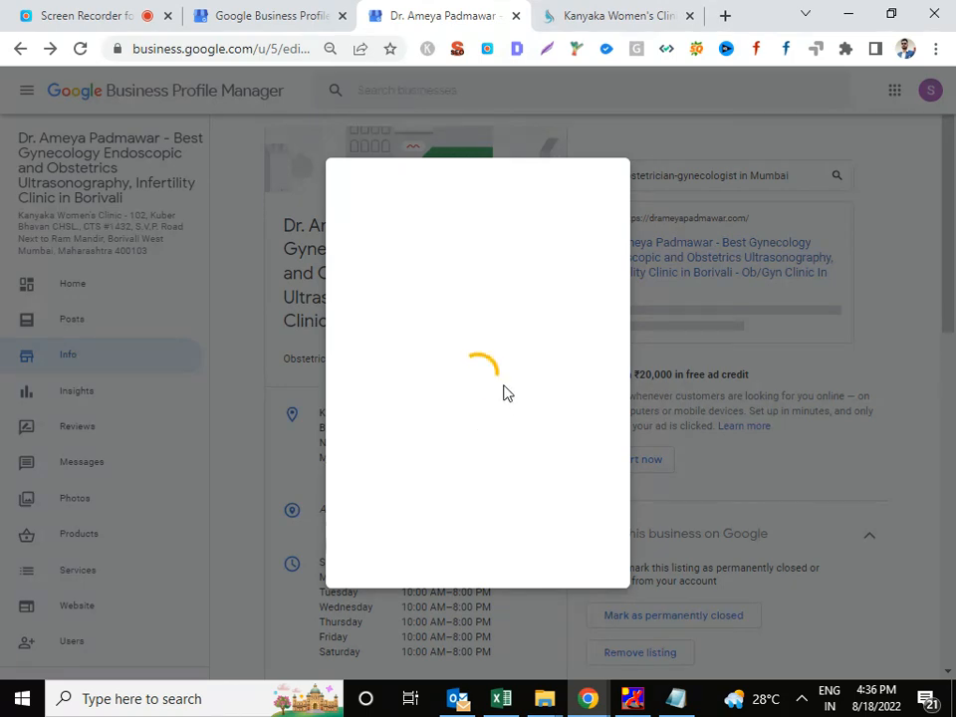
{"action": "scroll", "coordinate": [518, 305], "scroll_direction": "down", "scroll_amount": 3}
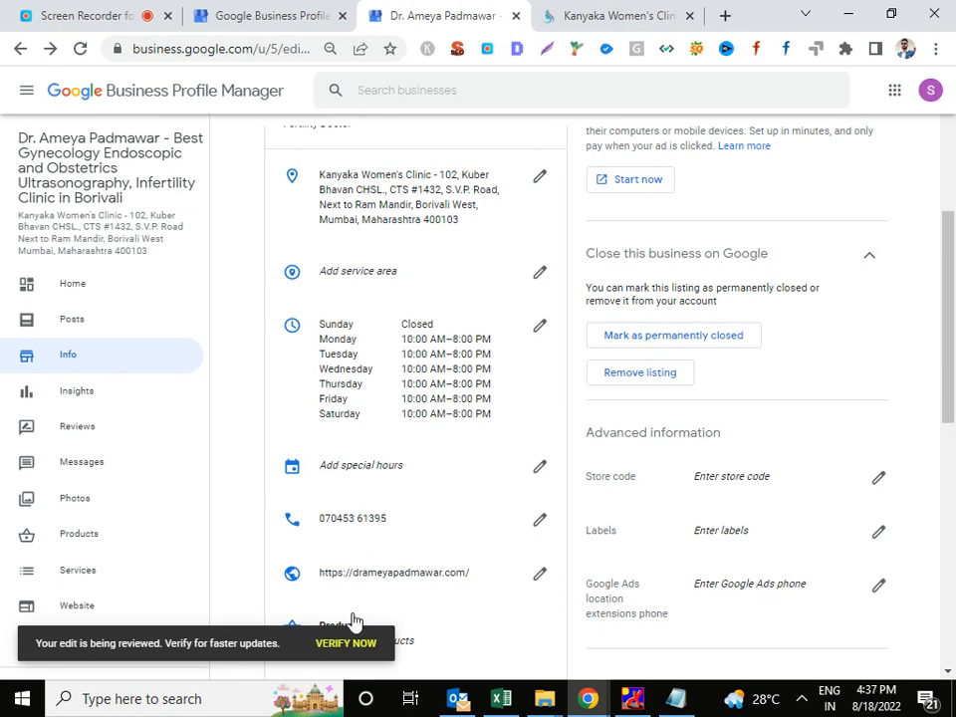
In the service area editor, add Borivali, Kandivali and Malad.
{"action": "left_click", "coordinate": [541, 276]}
{"action": "left_click", "coordinate": [473, 374]}
{"action": "type", "text": "bp"}
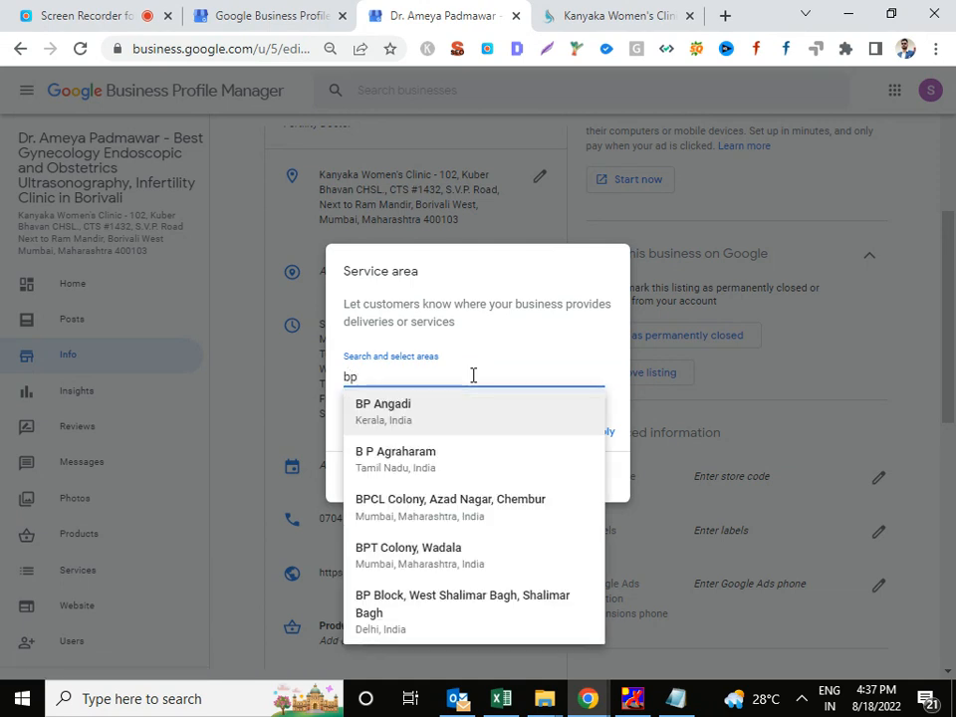
{"action": "key", "text": "BackSpace"}
{"action": "type", "text": "orivali"}
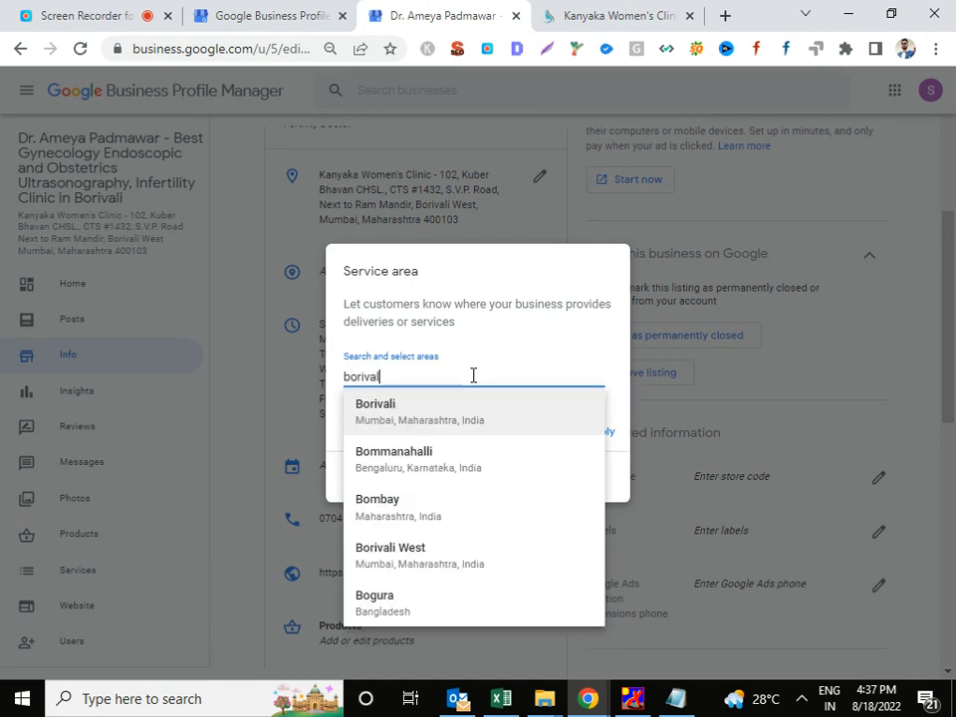
{"action": "type", "text": "l"}
{"action": "left_click", "coordinate": [456, 412]}
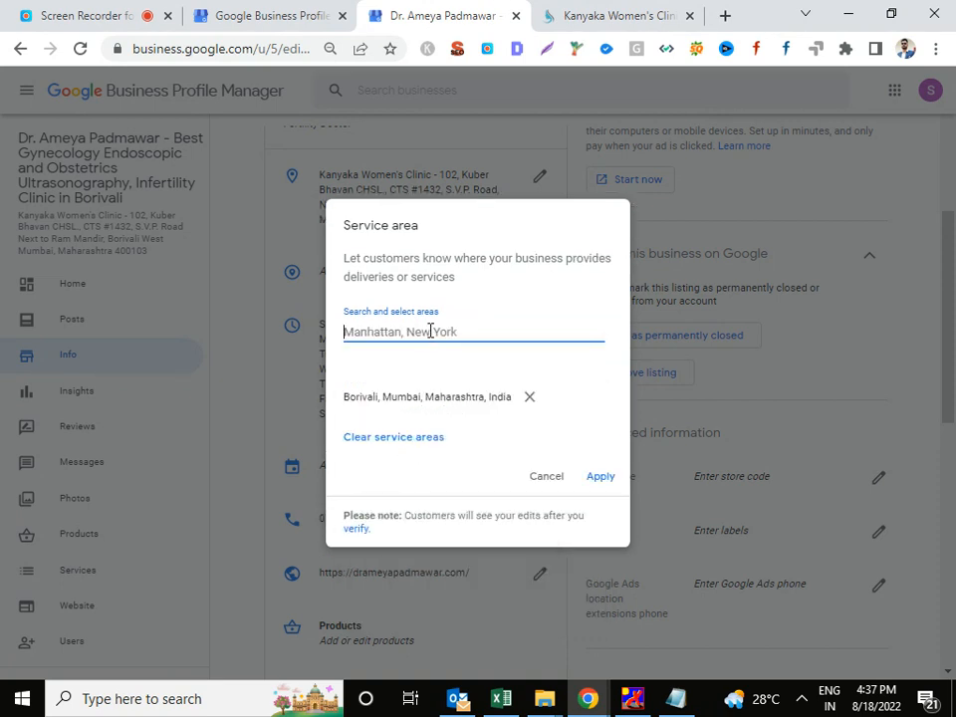
{"action": "type", "text": "kandi"}
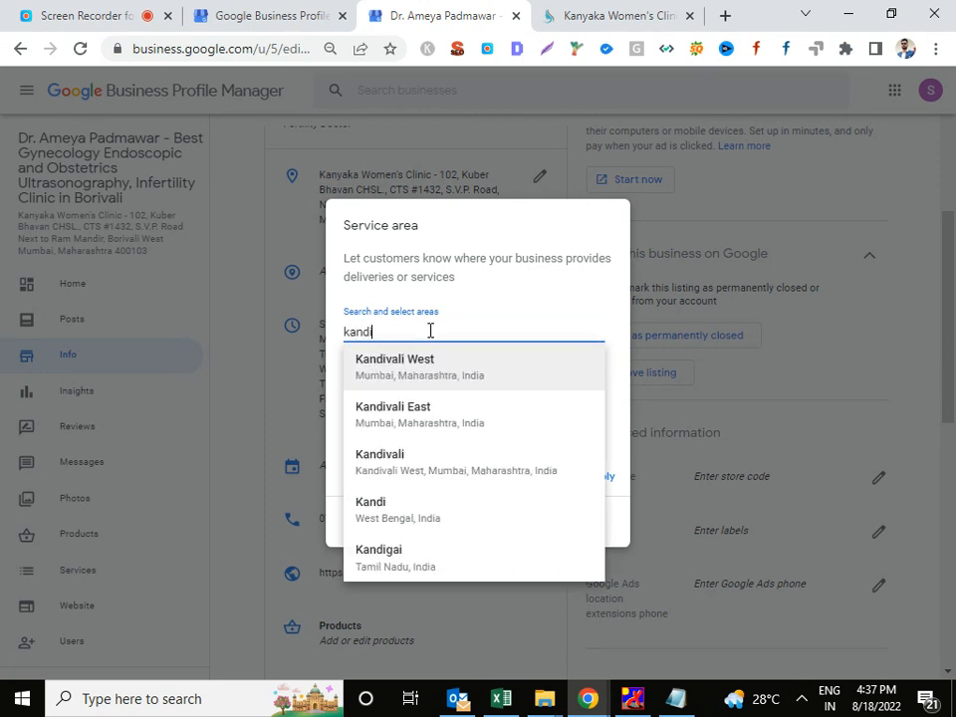
{"action": "left_click", "coordinate": [437, 464]}
{"action": "type", "text": "malad"}
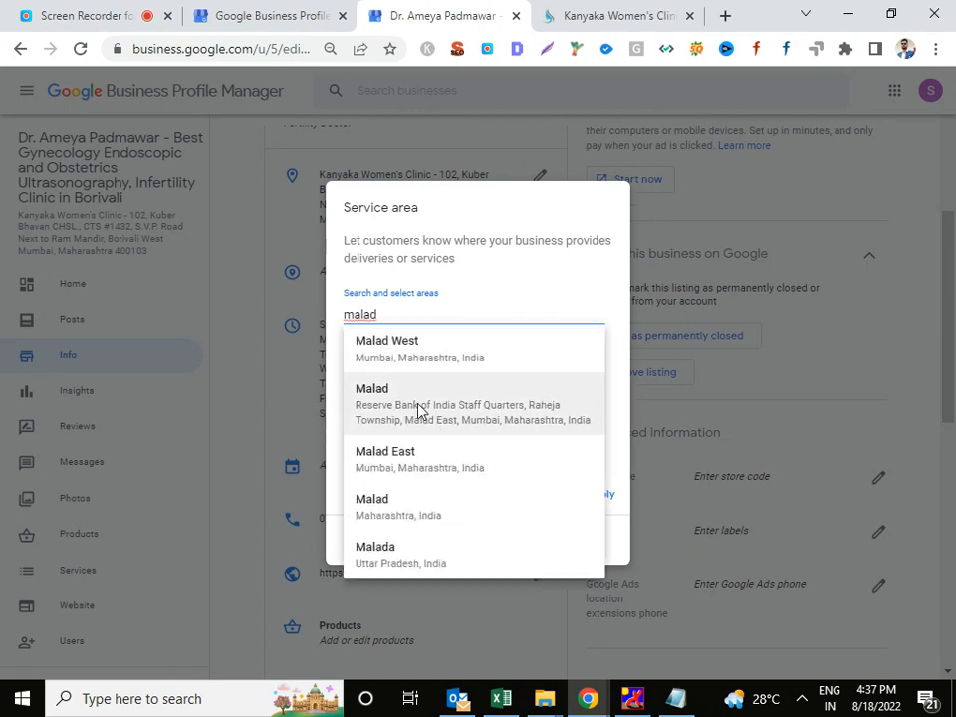
{"action": "left_click", "coordinate": [422, 504]}
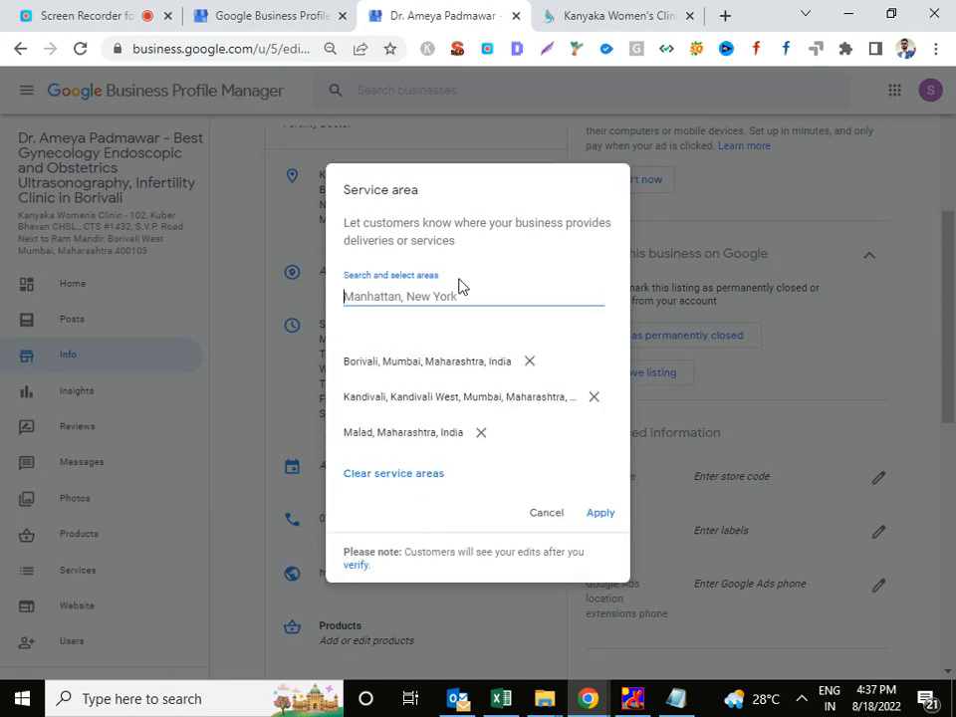
Add Shimpoli, Siddharth Nagar, Sukarwadi and Shantivan in Borivali, then save the service areas.
{"action": "type", "text": "bo"}
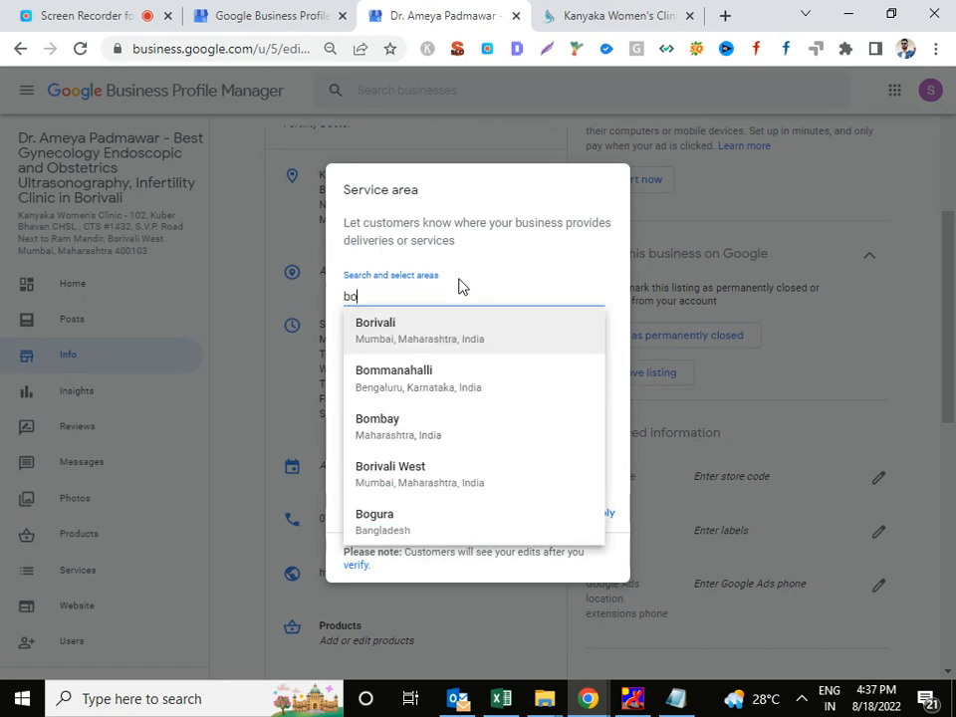
{"action": "type", "text": "rivali s"}
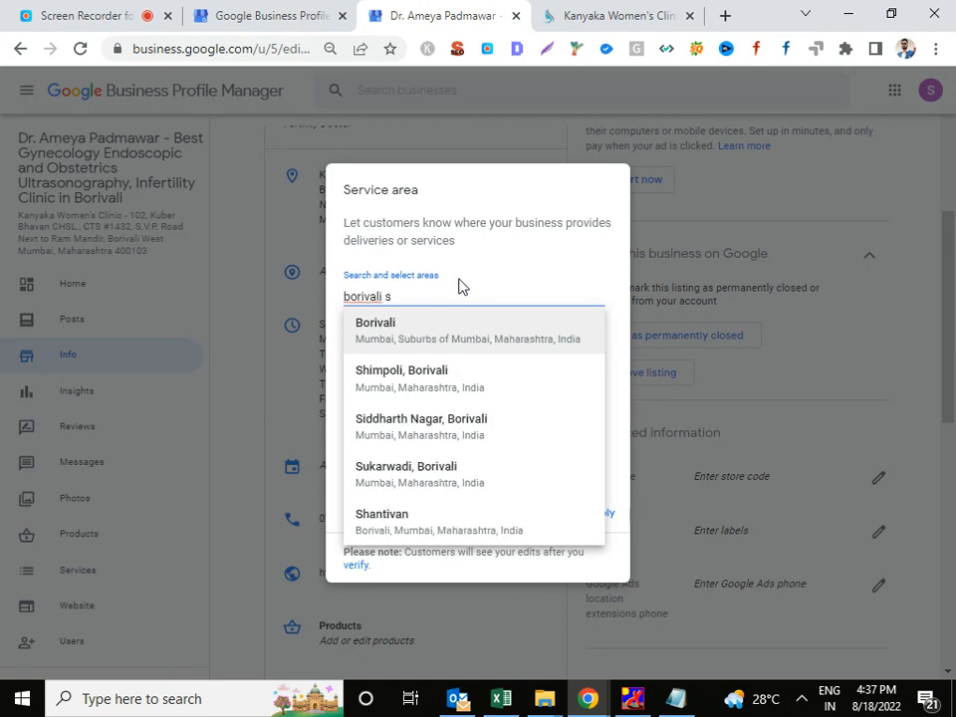
{"action": "key", "text": "ctrl+a"}
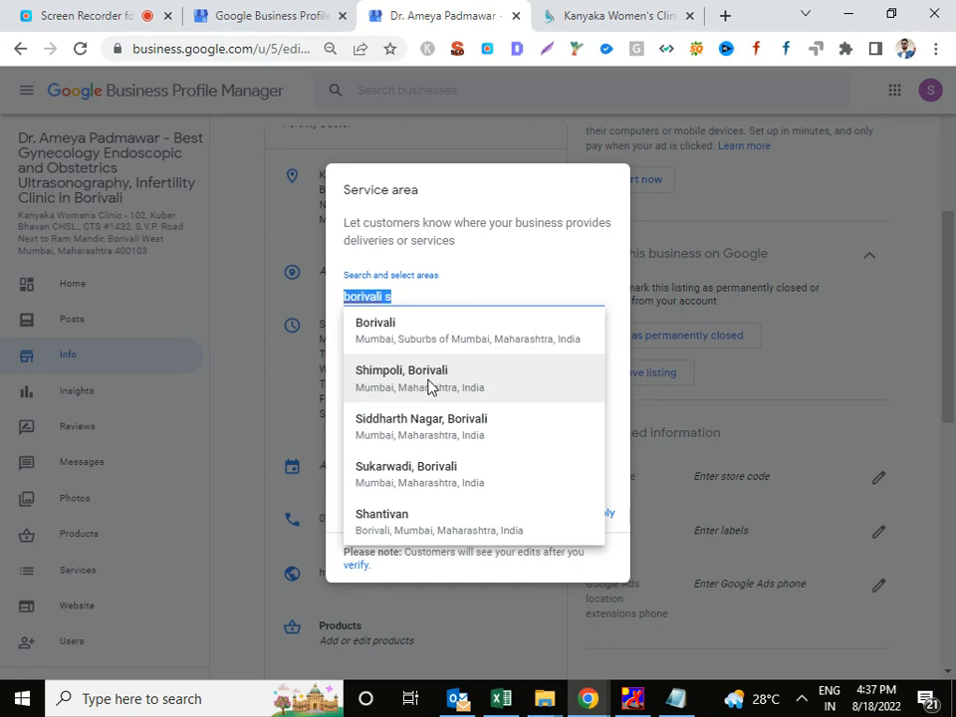
{"action": "left_click", "coordinate": [428, 379]}
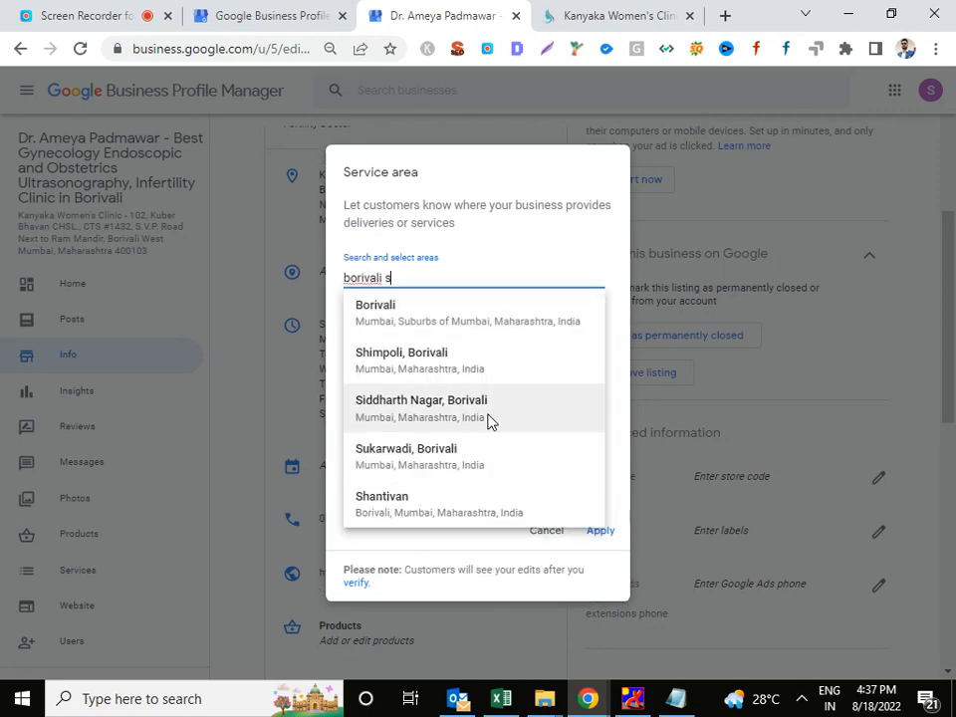
{"action": "left_click", "coordinate": [488, 421]}
{"action": "left_click", "coordinate": [465, 454]}
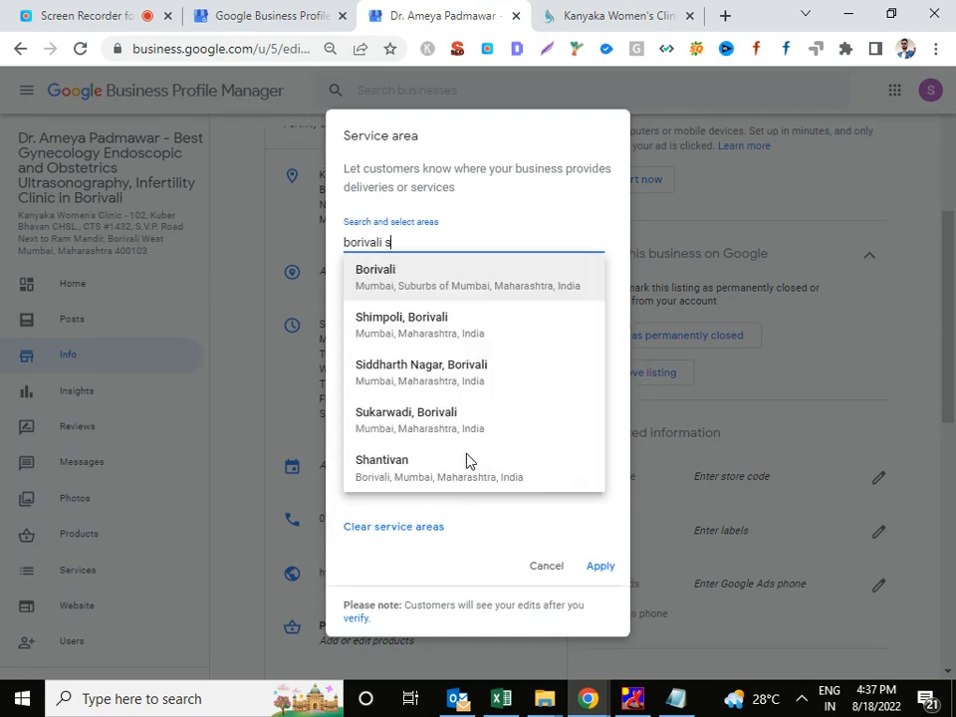
{"action": "left_click", "coordinate": [481, 476]}
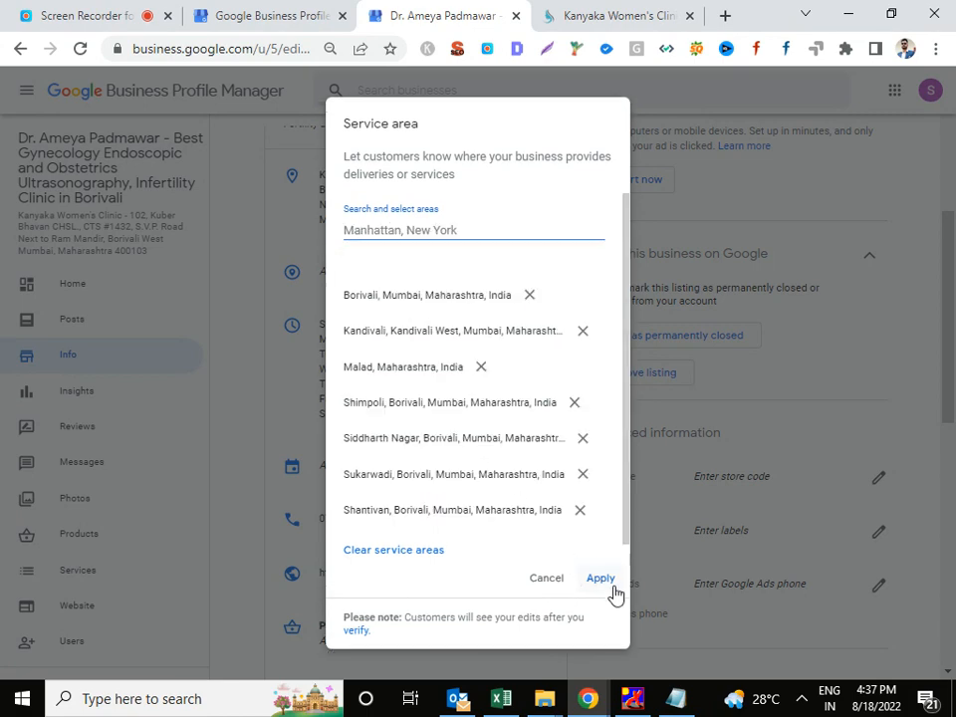
{"action": "left_click", "coordinate": [605, 581]}
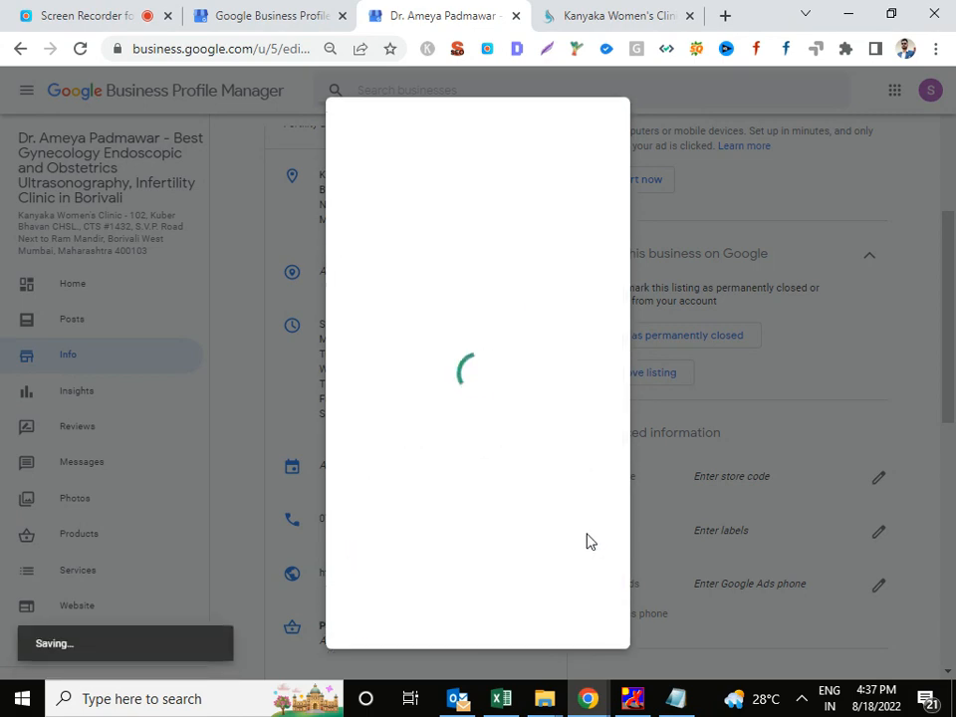
{"action": "scroll", "coordinate": [592, 482], "scroll_direction": "down", "scroll_amount": 4}
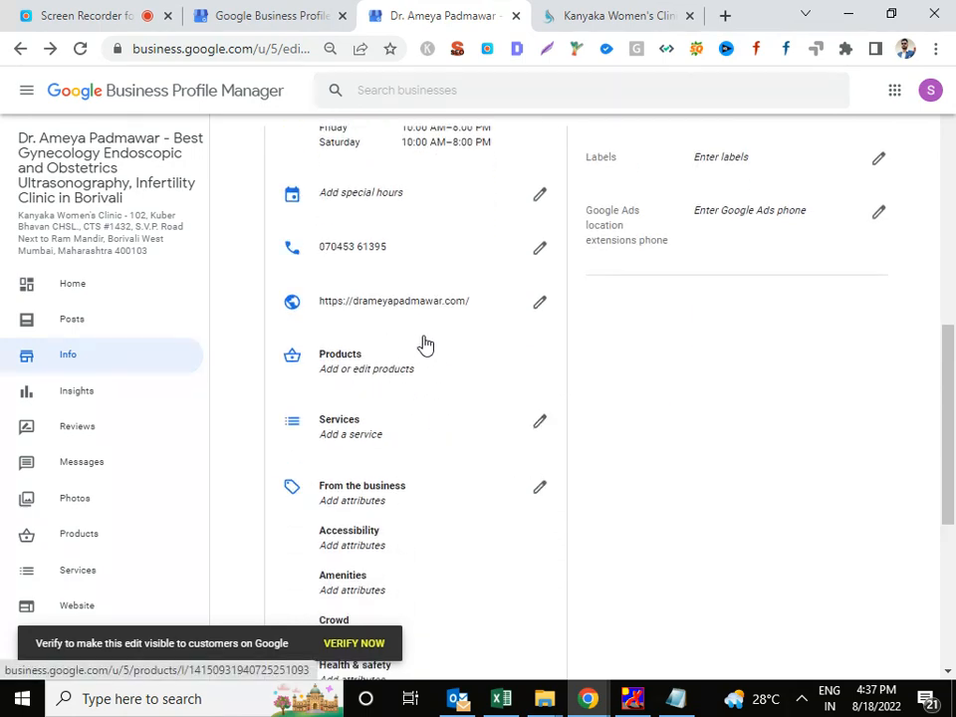
{"action": "scroll", "coordinate": [473, 382], "scroll_direction": "down", "scroll_amount": 4}
{"action": "left_click", "coordinate": [534, 245]}
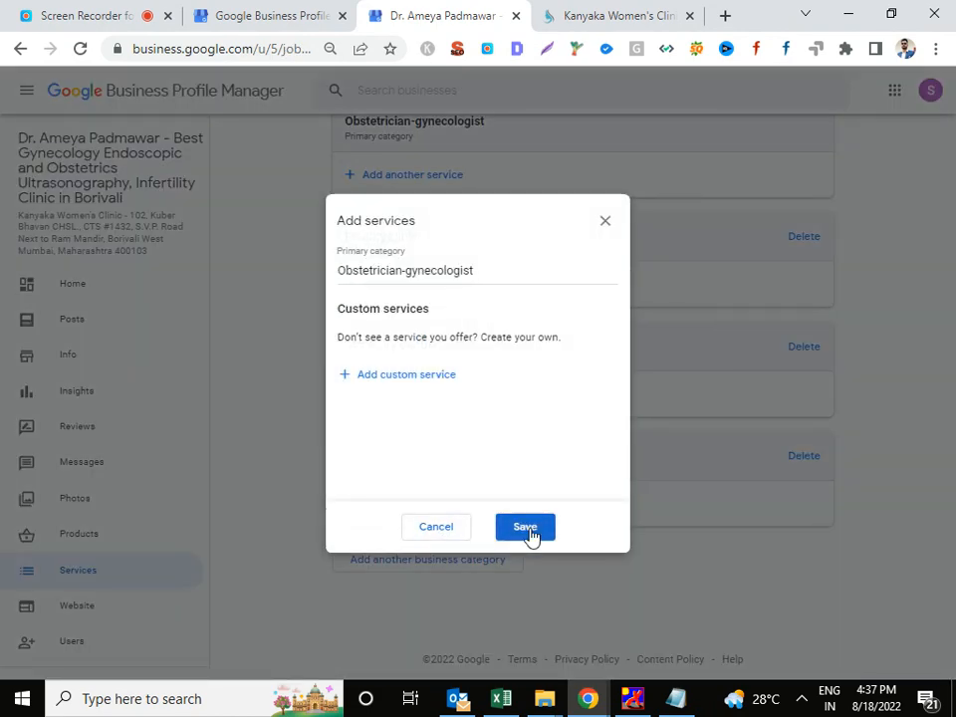
{"action": "left_click", "coordinate": [524, 528]}
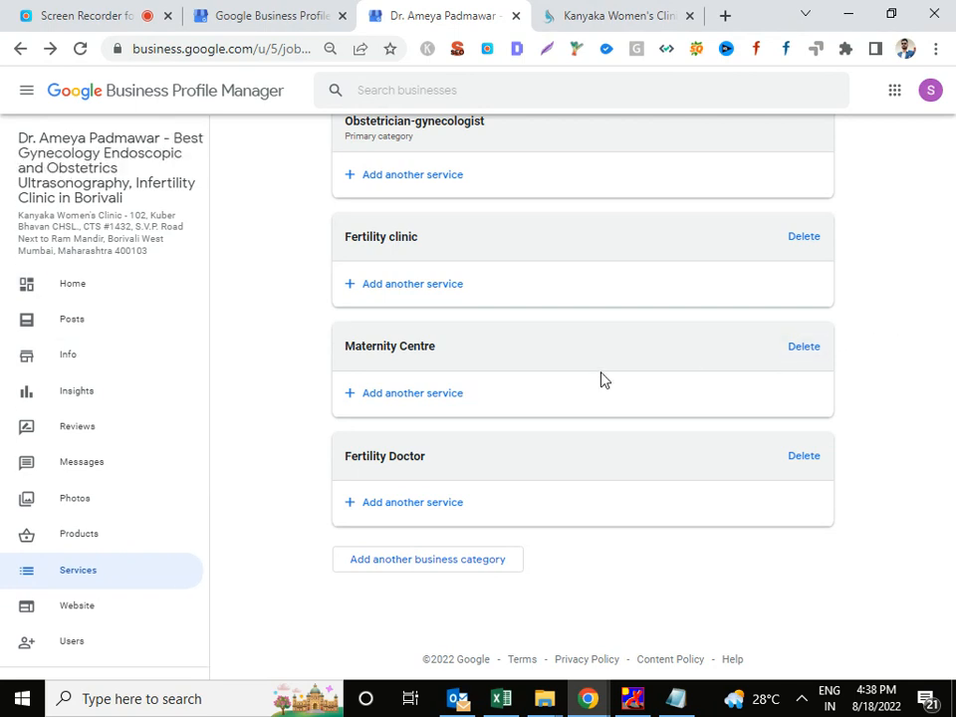
{"action": "left_click", "coordinate": [76, 372]}
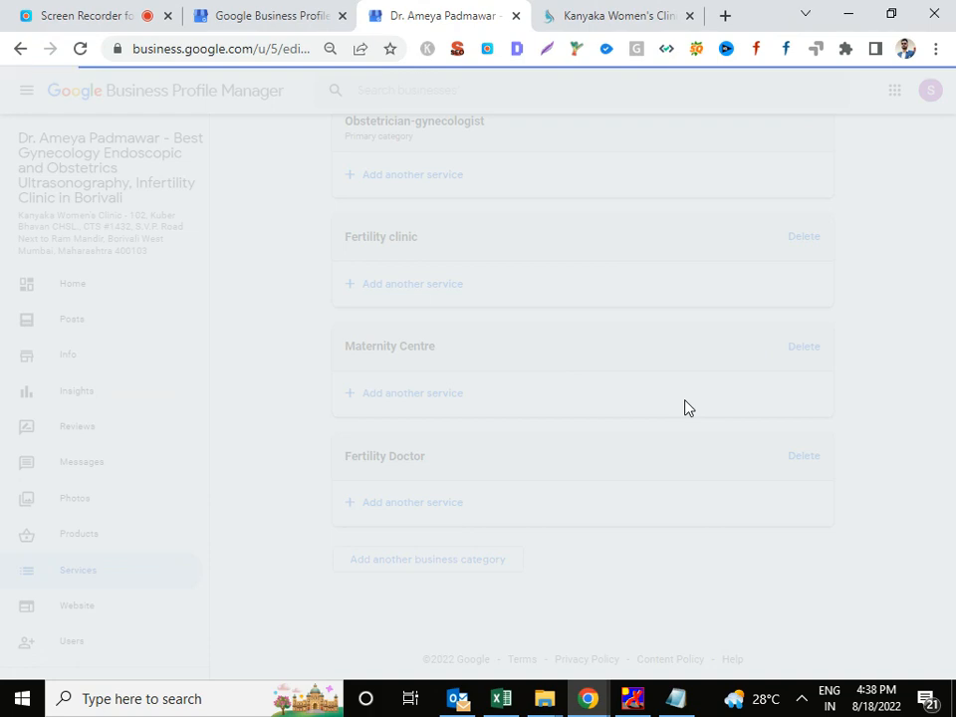
{"action": "scroll", "coordinate": [687, 408], "scroll_direction": "down", "scroll_amount": 8}
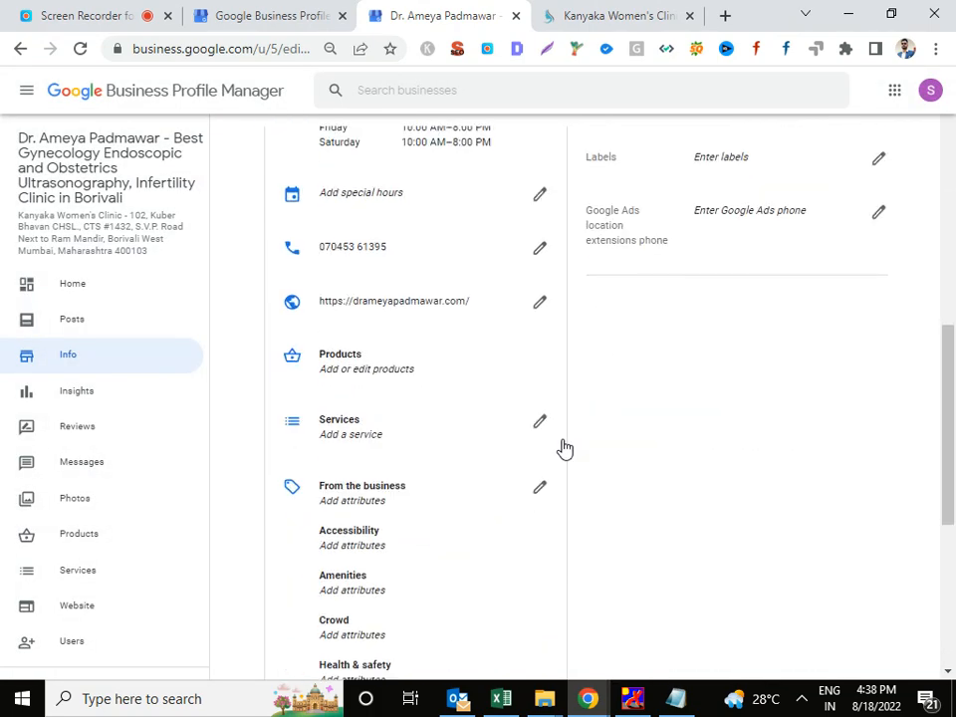
{"action": "scroll", "coordinate": [399, 440], "scroll_direction": "down", "scroll_amount": 3}
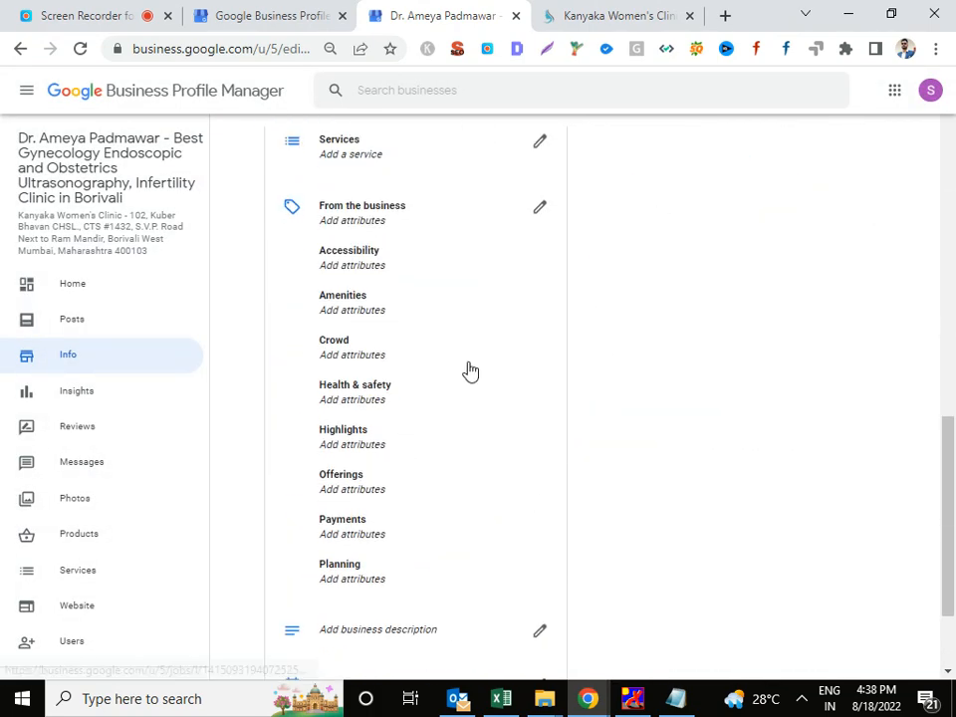
{"action": "scroll", "coordinate": [412, 427], "scroll_direction": "down", "scroll_amount": 2}
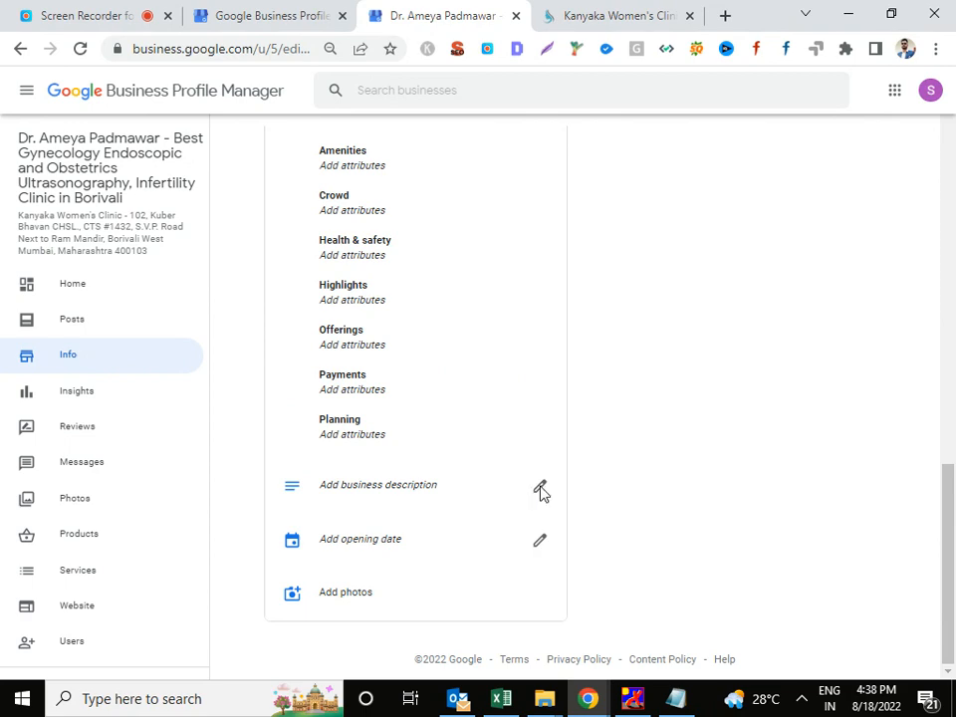
Open the business description editor and copy the about-us paragraphs from the clinic website.
{"action": "left_click", "coordinate": [540, 491]}
{"action": "left_click", "coordinate": [619, 16]}
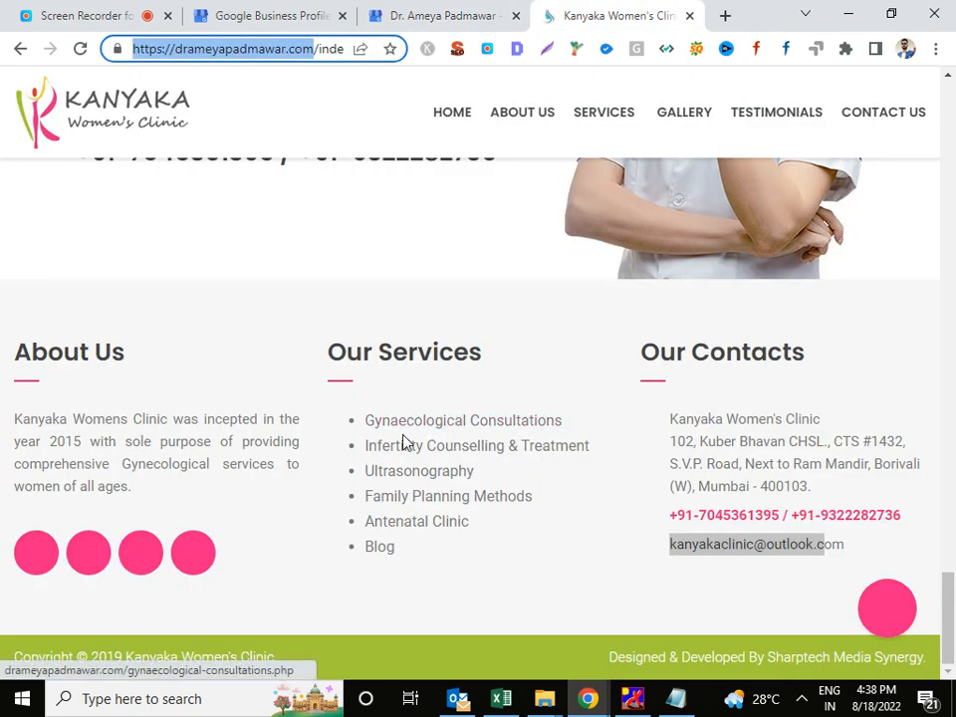
{"action": "left_click", "coordinate": [16, 418]}
{"action": "scroll", "coordinate": [469, 373], "scroll_direction": "up", "scroll_amount": 15}
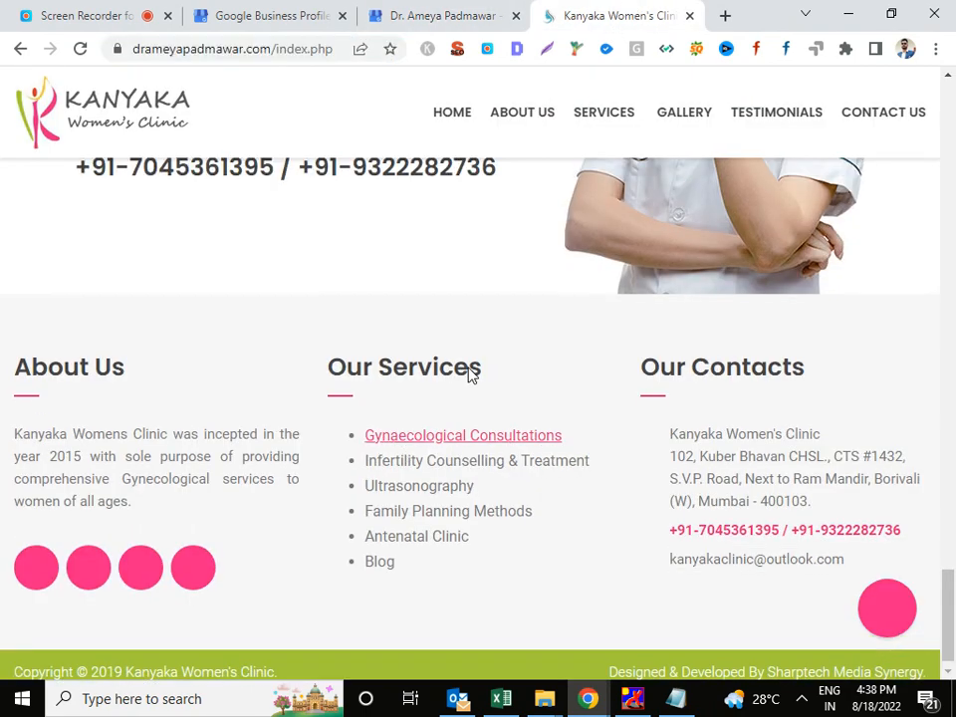
{"action": "scroll", "coordinate": [543, 324], "scroll_direction": "up", "scroll_amount": 10}
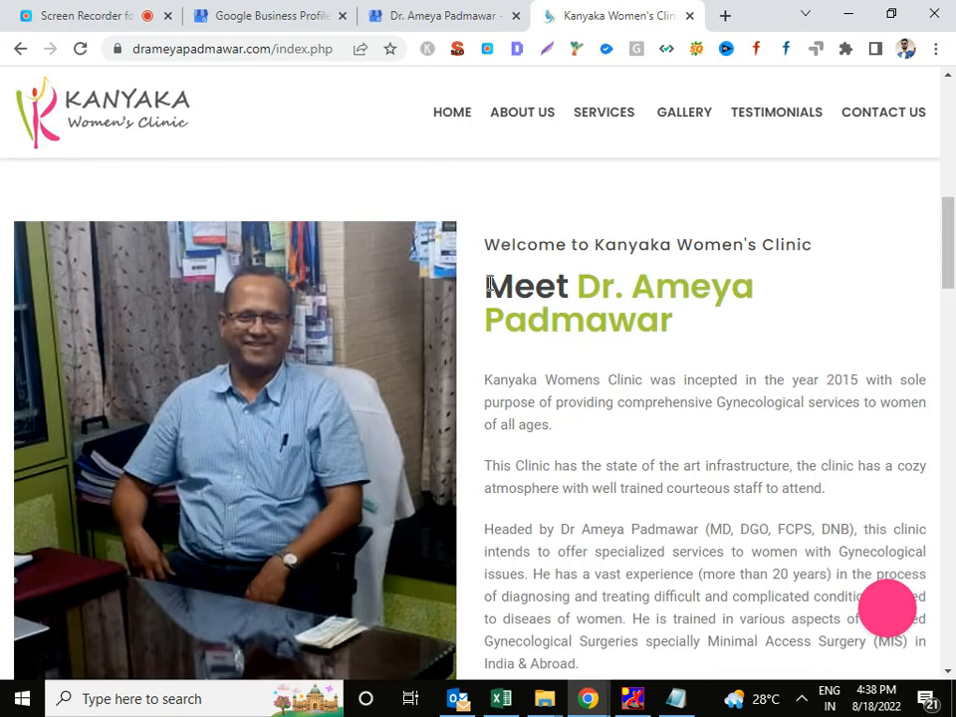
{"action": "left_click_drag", "start_coordinate": [487, 284], "coordinate": [630, 543]}
{"action": "scroll", "coordinate": [631, 538], "scroll_direction": "down", "scroll_amount": 2}
{"action": "scroll", "coordinate": [621, 502], "scroll_direction": "up", "scroll_amount": 3}
{"action": "scroll", "coordinate": [627, 487], "scroll_direction": "down", "scroll_amount": 3}
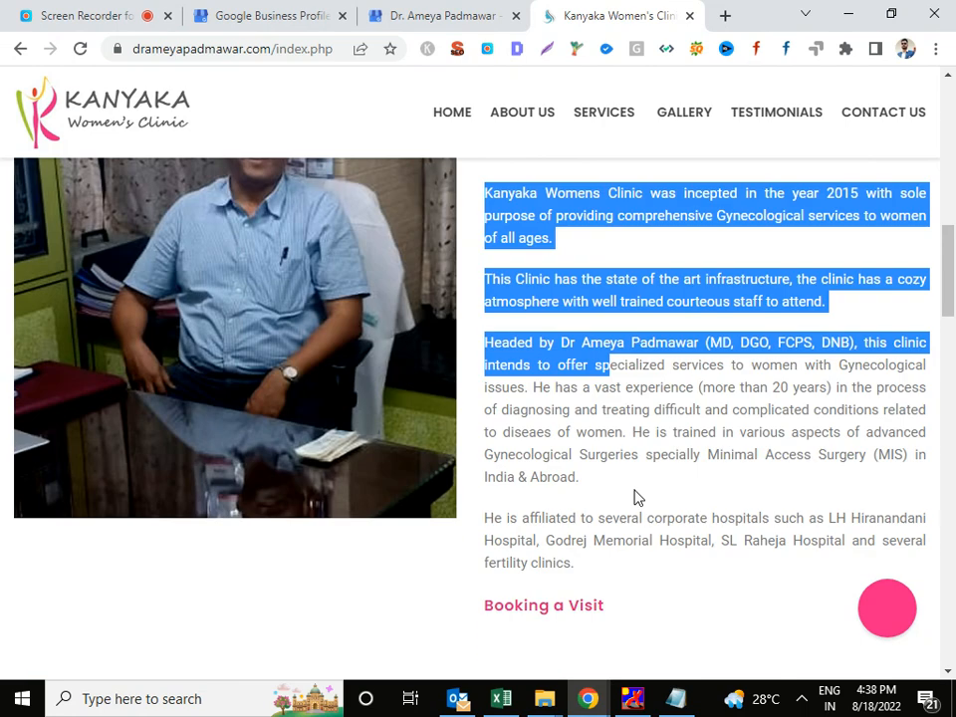
{"action": "left_click", "coordinate": [612, 572], "text": "shift"}
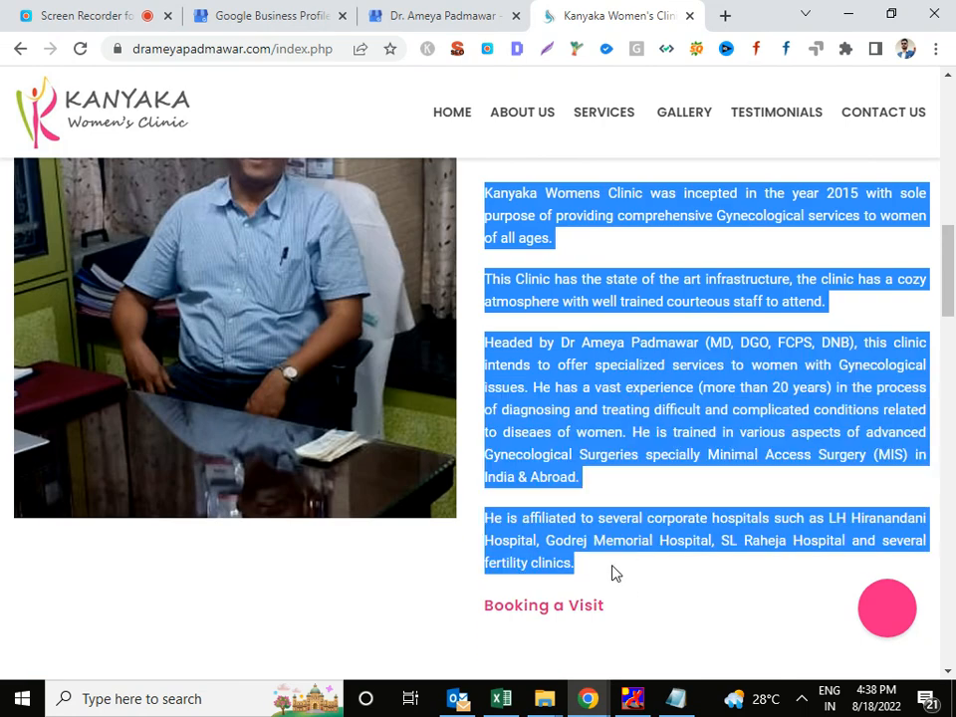
{"action": "left_click", "coordinate": [443, 15]}
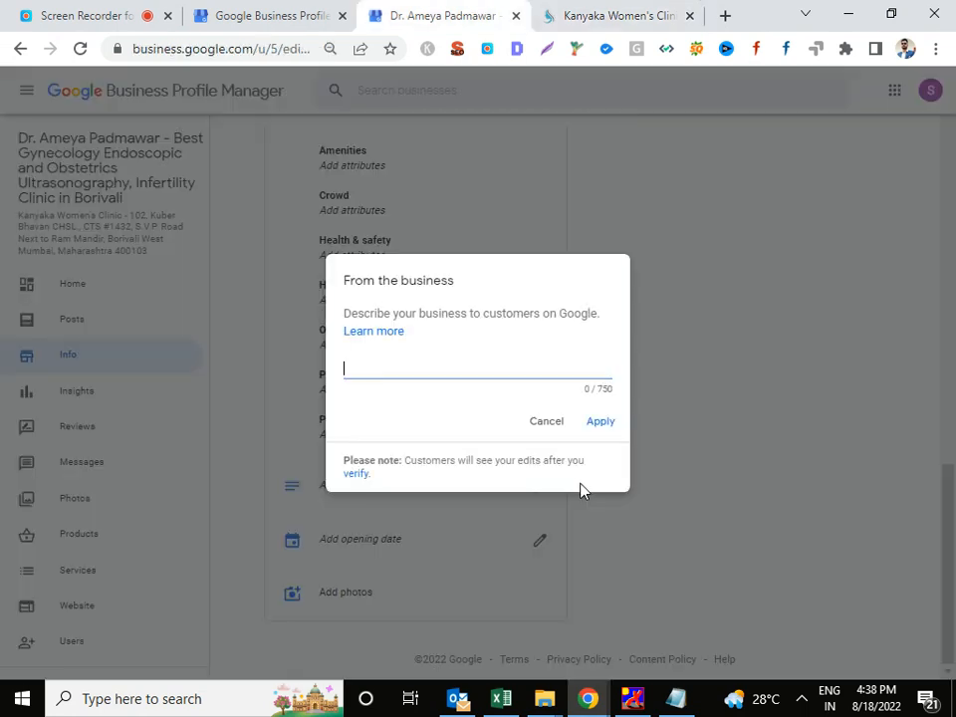
Paste the clinic's about text, then delete its cut-off last line and the leading word 'Meet'.
{"action": "key", "text": "ctrl+v"}
{"action": "scroll", "coordinate": [527, 450], "scroll_direction": "down", "scroll_amount": 1}
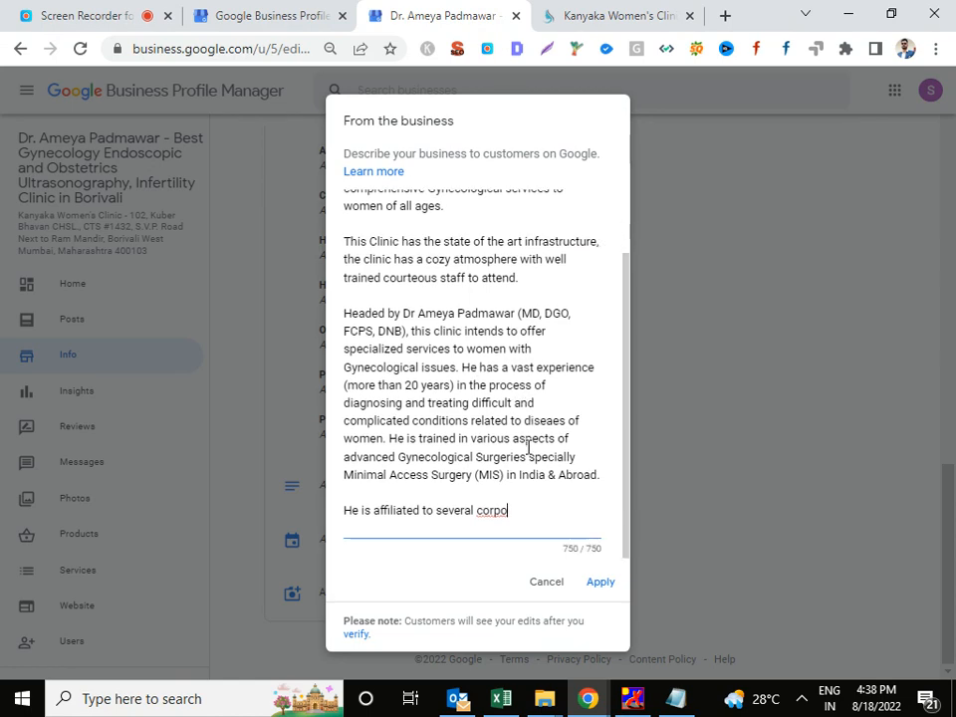
{"action": "left_click_drag", "start_coordinate": [522, 521], "coordinate": [310, 507]}
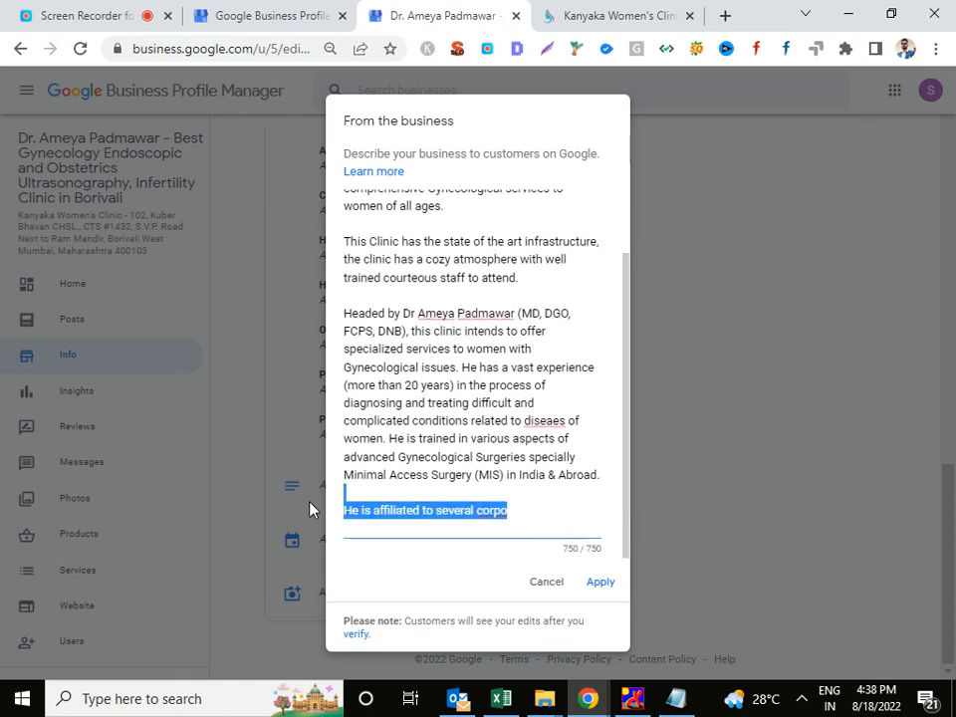
{"action": "key", "text": "BackSpace"}
{"action": "key", "text": "BackSpace"}
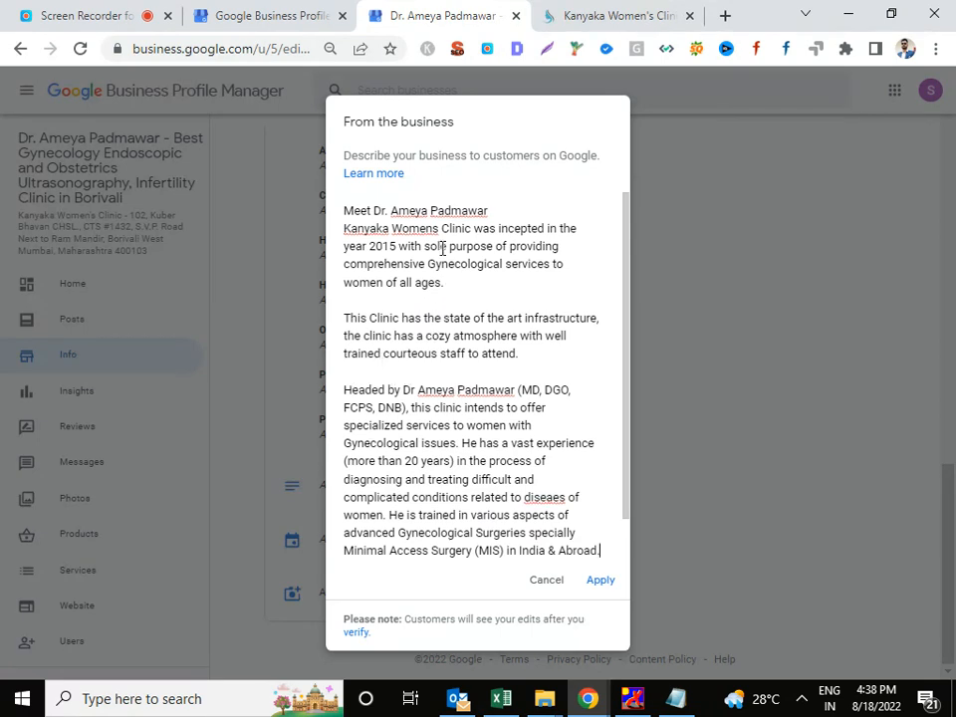
{"action": "double_click", "coordinate": [367, 210]}
{"action": "key", "text": "BackSpace"}
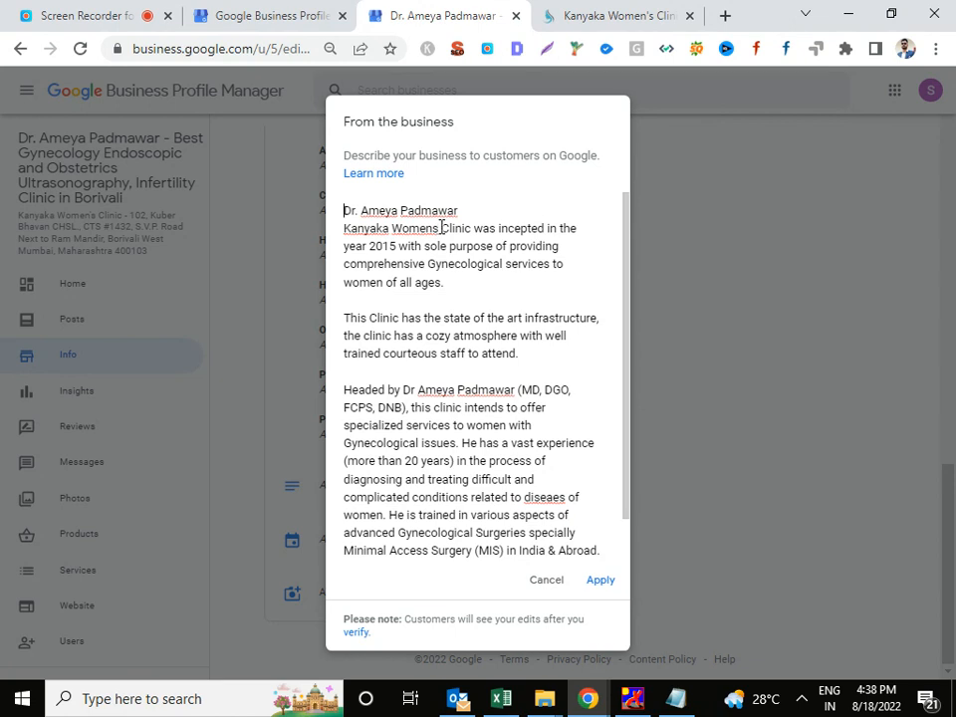
Break the line after the doctor's name and apply the business description.
{"action": "left_click_drag", "start_coordinate": [472, 228], "coordinate": [315, 236]}
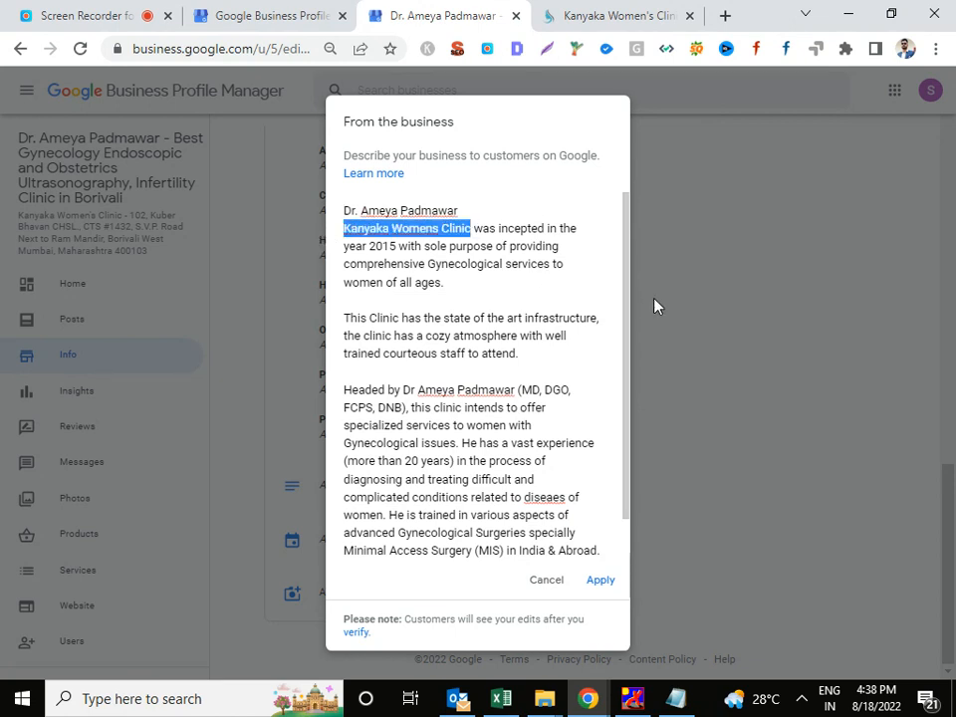
{"action": "left_click", "coordinate": [503, 208]}
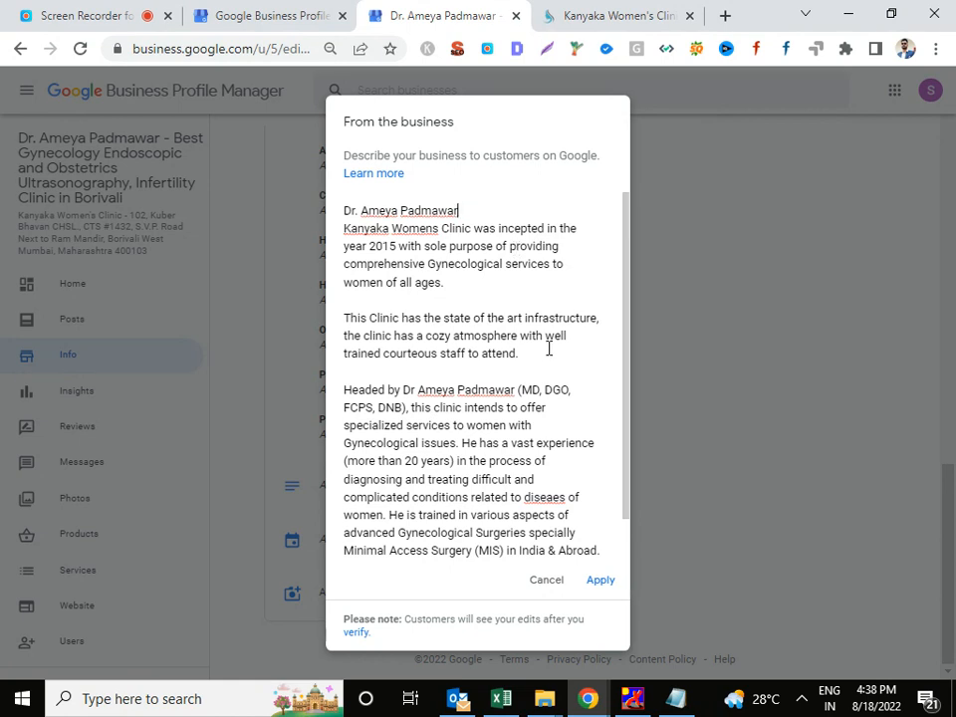
{"action": "key", "text": "Return"}
{"action": "scroll", "coordinate": [623, 518], "scroll_direction": "down", "scroll_amount": 2}
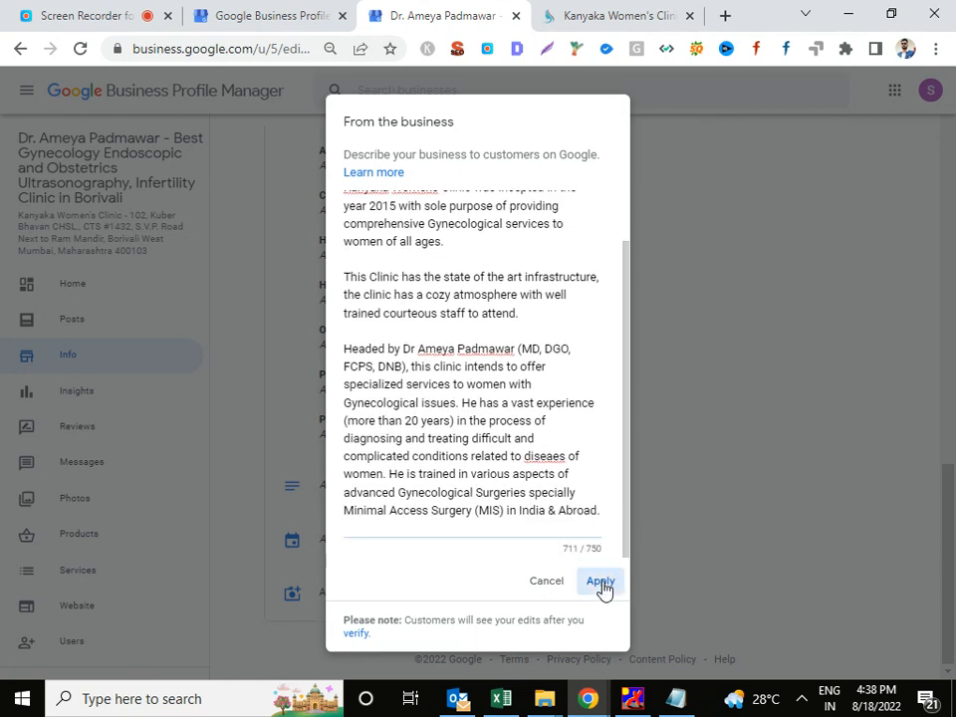
{"action": "left_click", "coordinate": [600, 581]}
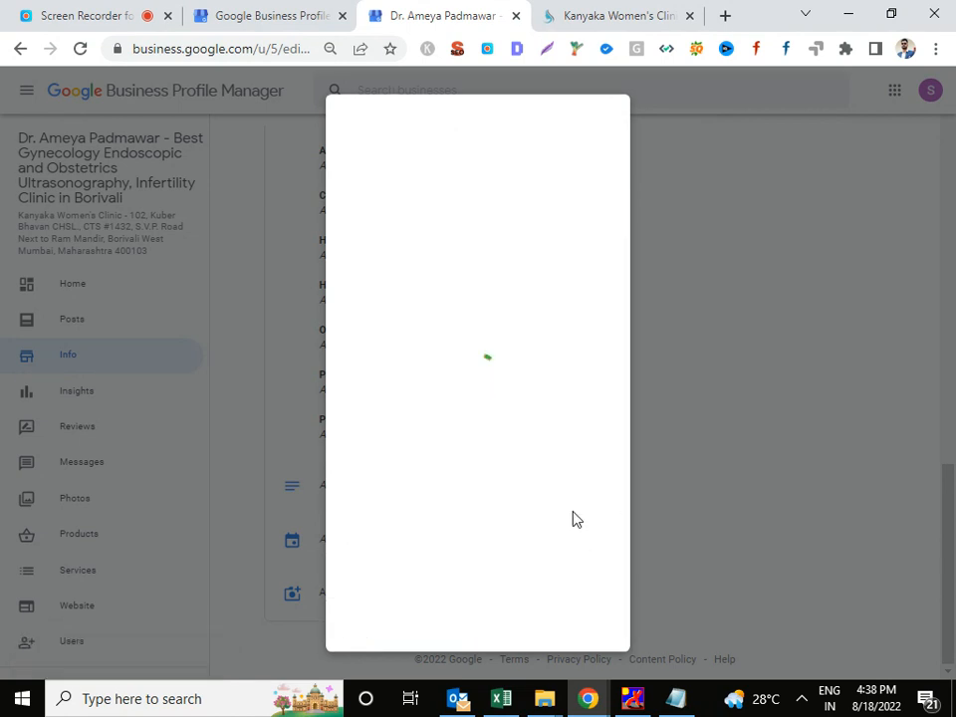
{"action": "scroll", "coordinate": [580, 519], "scroll_direction": "down", "scroll_amount": 3}
{"action": "scroll", "coordinate": [584, 523], "scroll_direction": "up", "scroll_amount": 10}
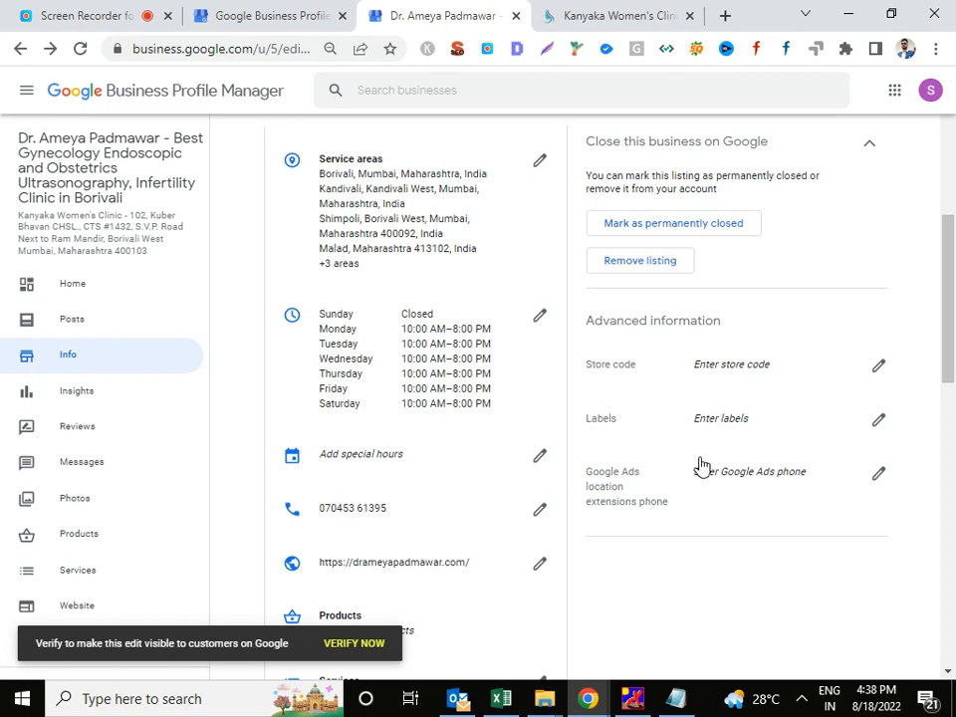
{"action": "left_click", "coordinate": [91, 12]}
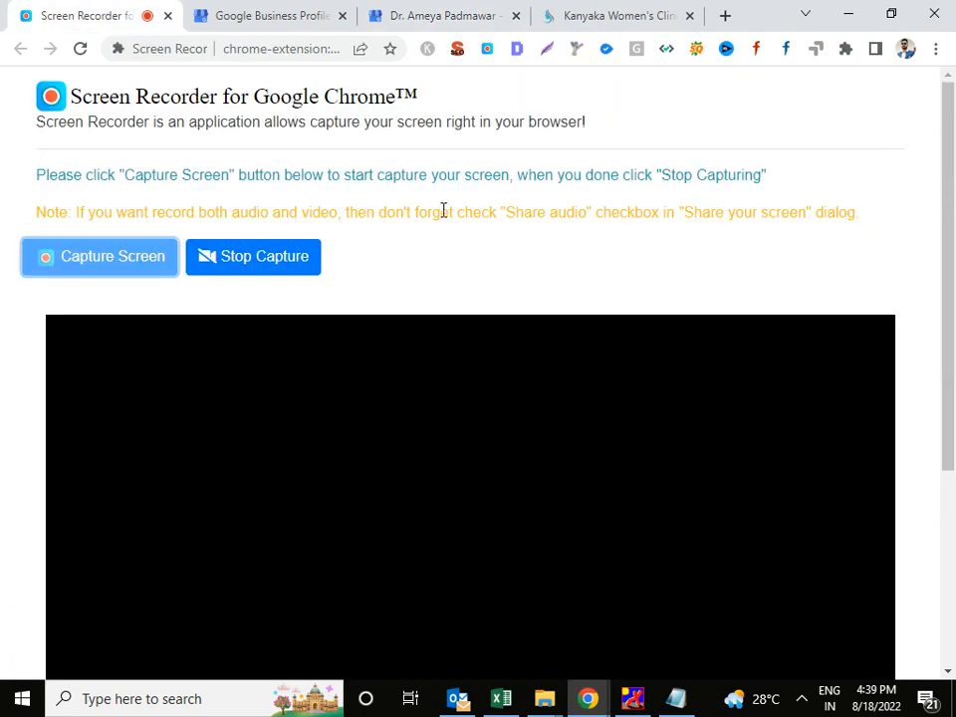